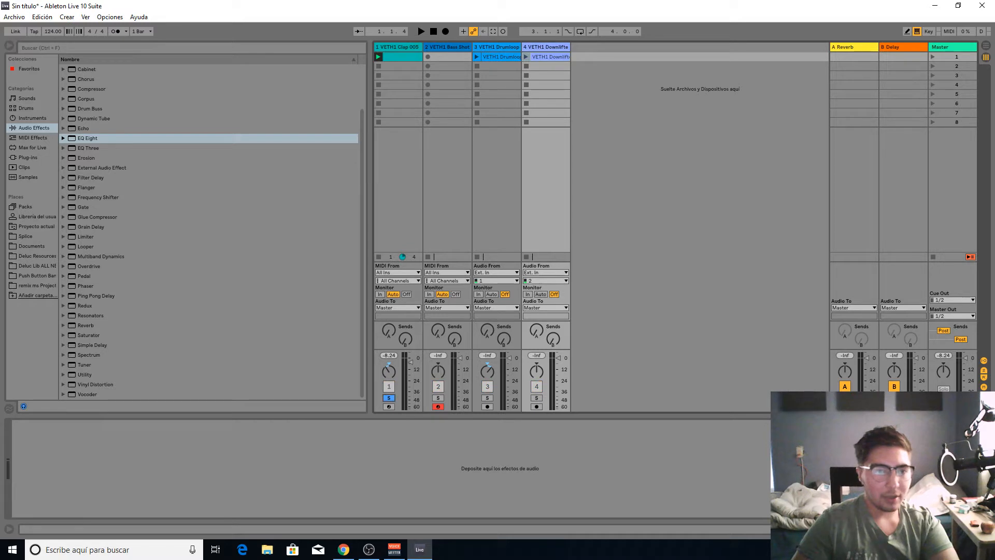
# - Start playback and replace the Clap track's existing EQ Eight with a fresh default one placed directly before Spectrum
pyautogui.press('space')
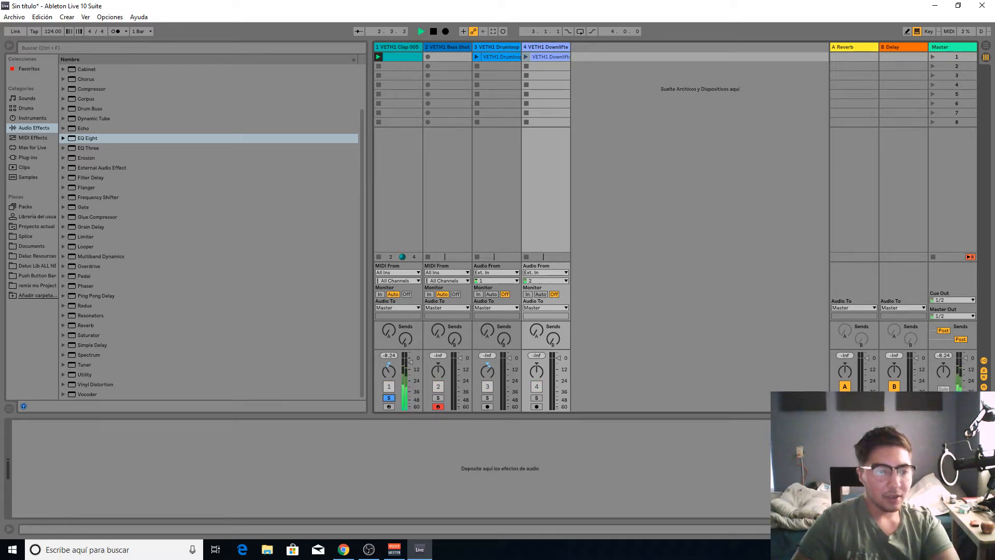
pyautogui.doubleClick(88, 139)
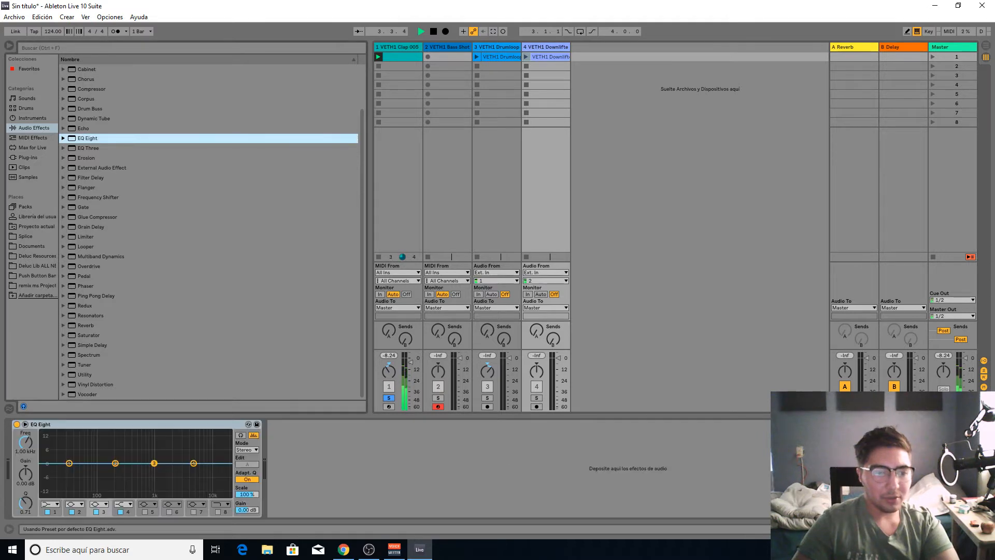
pyautogui.click(397, 47)
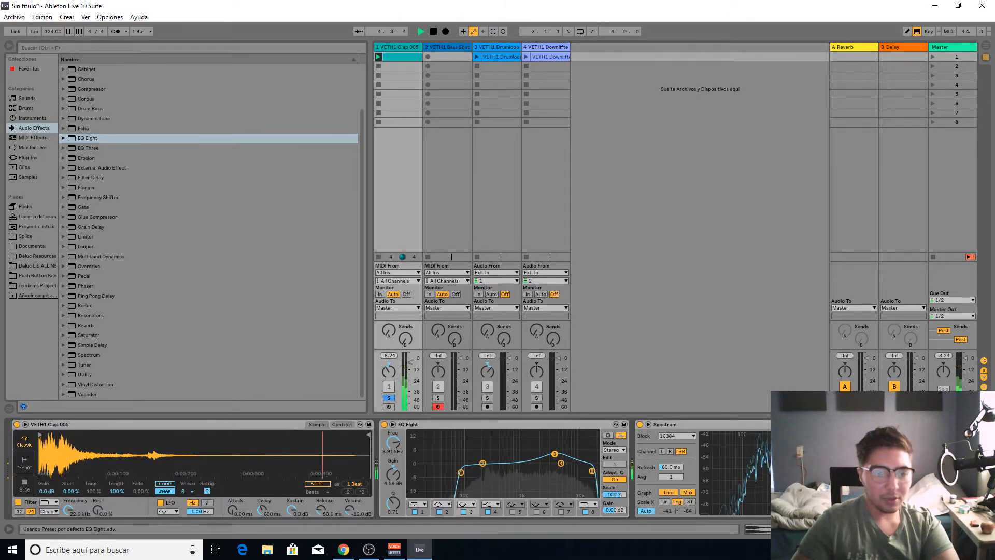
pyautogui.moveTo(87, 138); pyautogui.dragTo(631, 430)
pyautogui.click(519, 424)
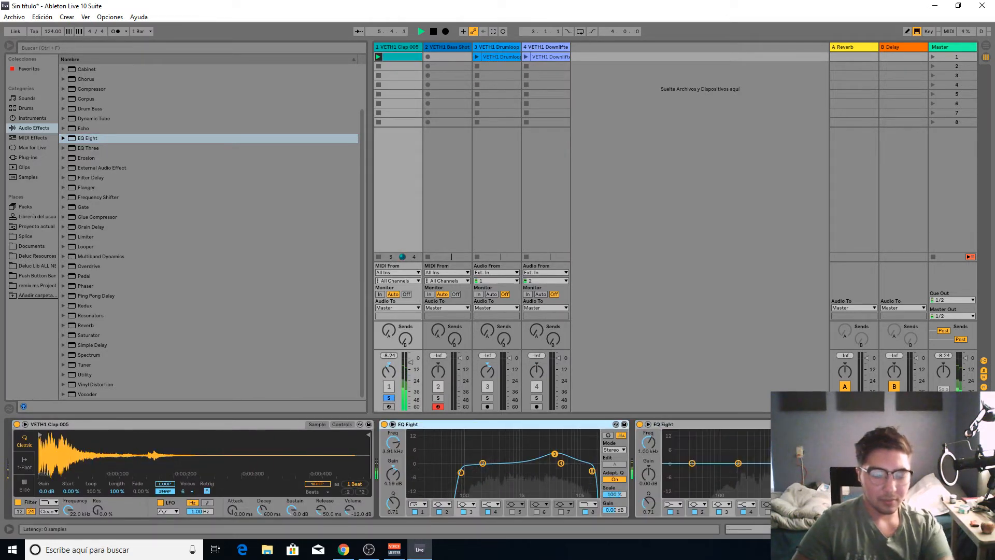
pyautogui.press('Delete')
# - Set the Clap EQ Eight's band 1 to a steep low cut at 147 Hz and band 8 to a steep high cut at 18.0 kHz
pyautogui.click(418, 504)
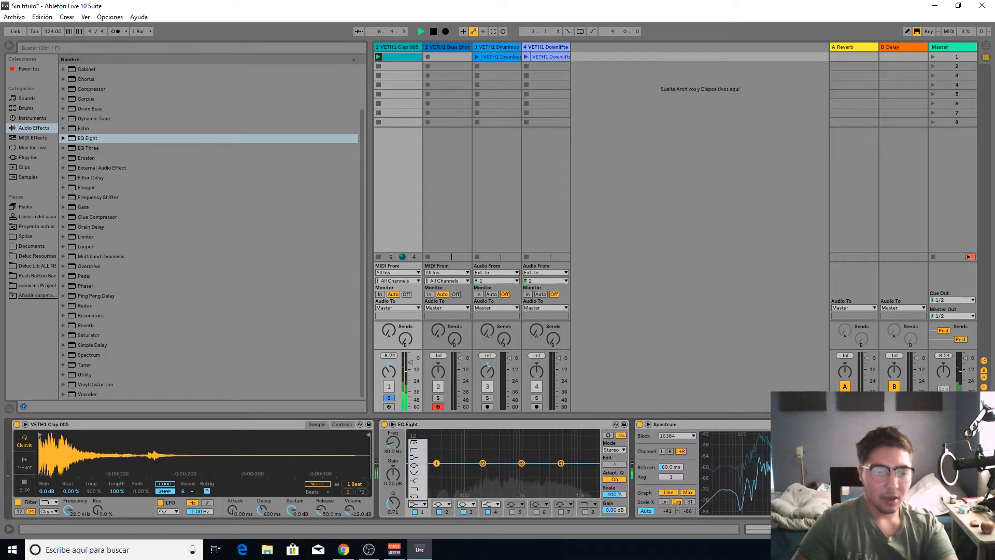
pyautogui.click(417, 441)
pyautogui.moveTo(392, 442); pyautogui.dragTo(393, 420)
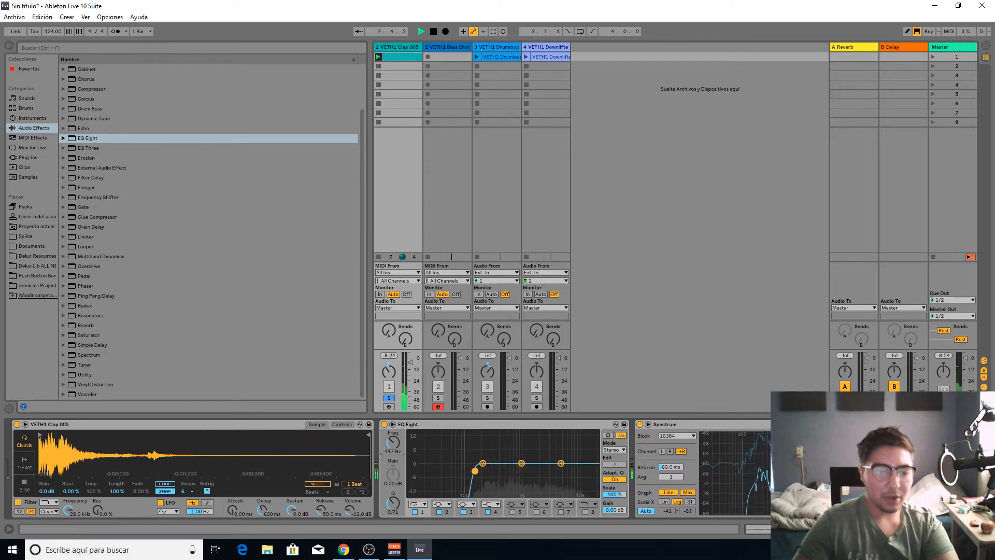
pyautogui.click(590, 503)
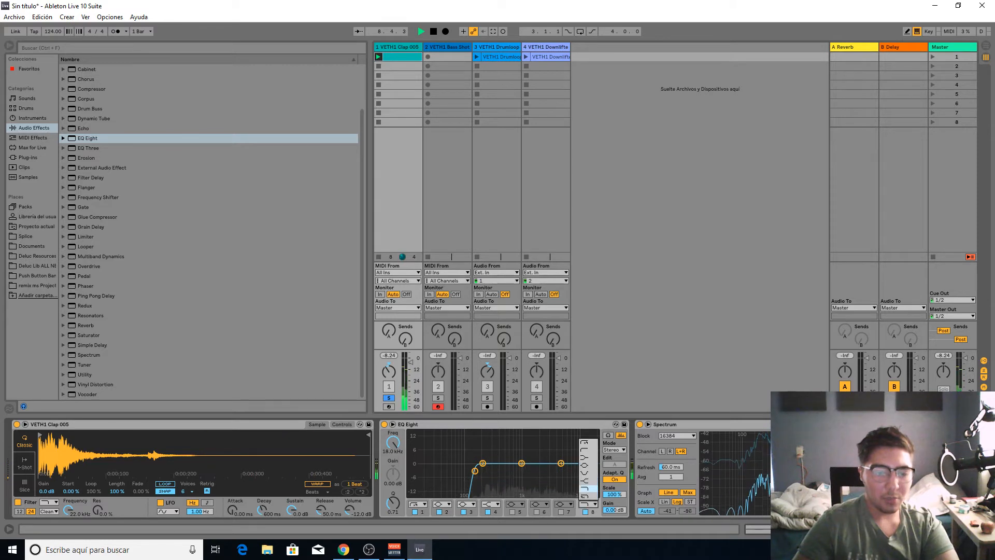
pyautogui.click(584, 496)
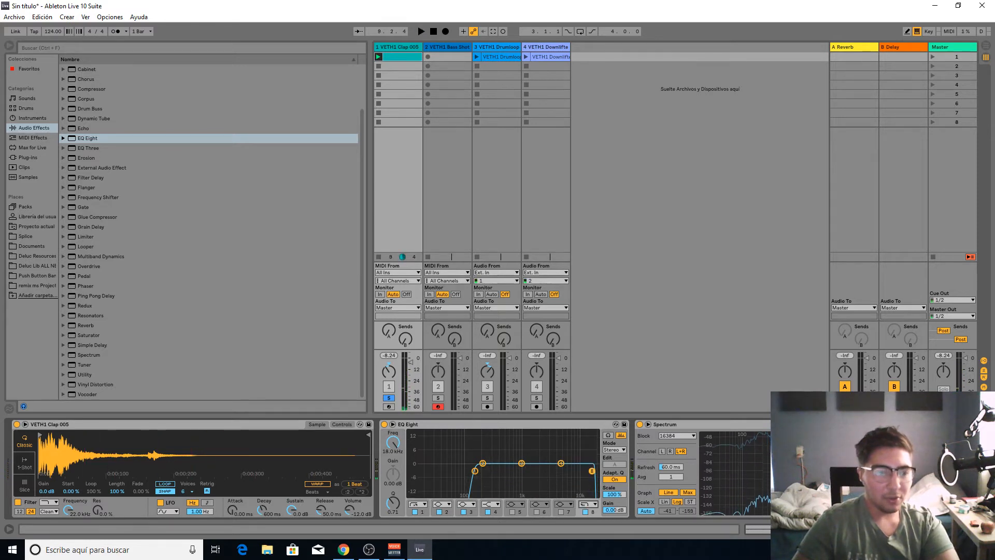
# - Try out Amp and an empty Audio Effect Rack on the Downlifter track, and delete both devices
pyautogui.click(448, 47)
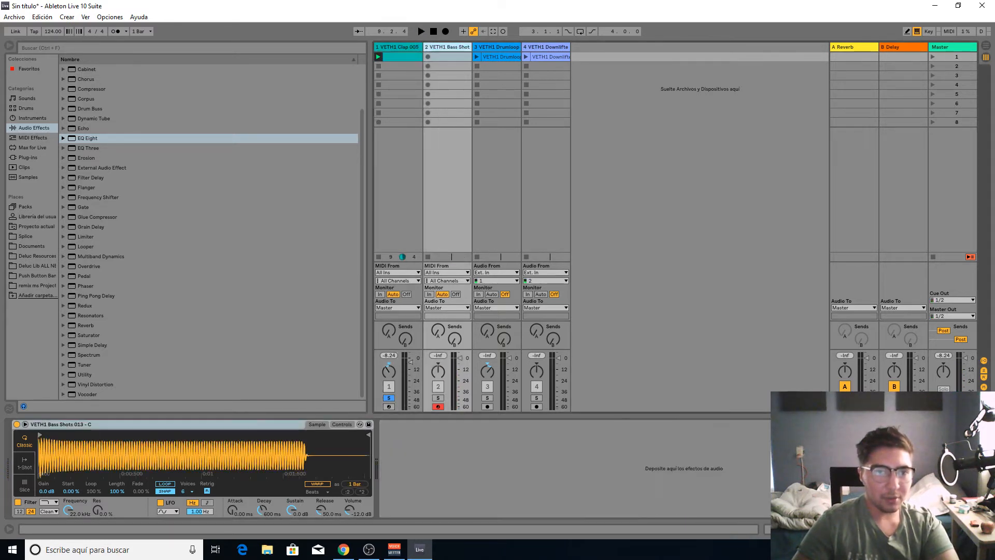
pyautogui.click(497, 47)
pyautogui.click(546, 47)
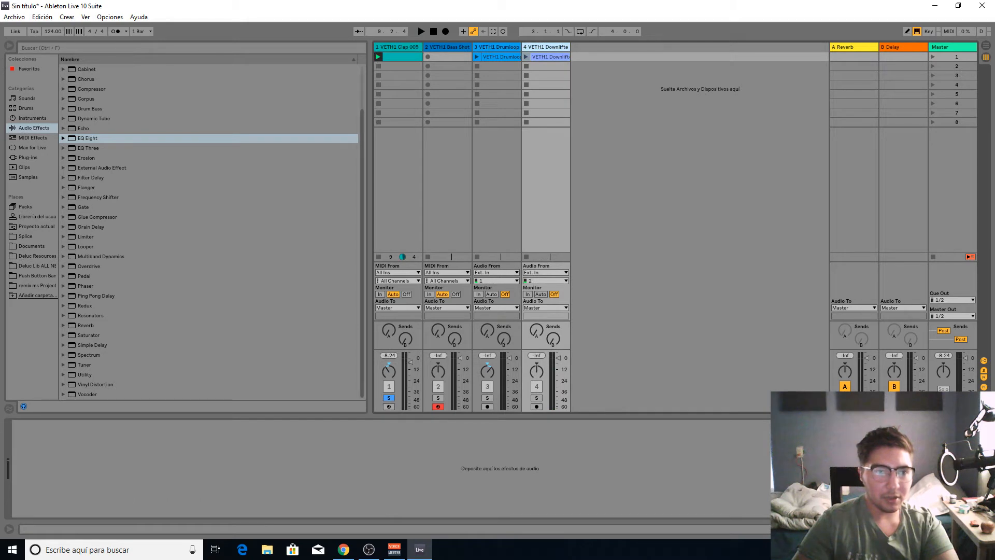
pyautogui.scroll(3, 104, 187)
pyautogui.click(87, 187)
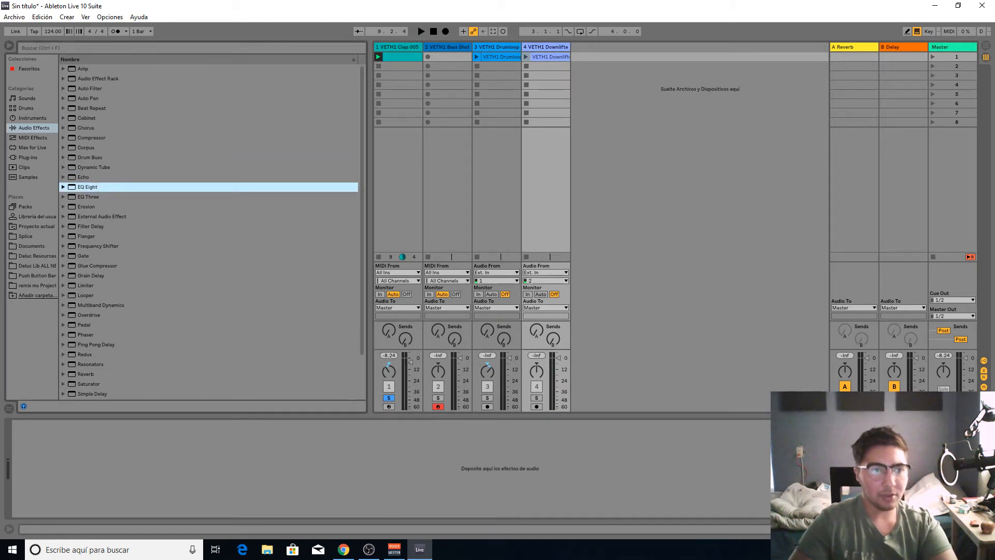
pyautogui.doubleClick(82, 69)
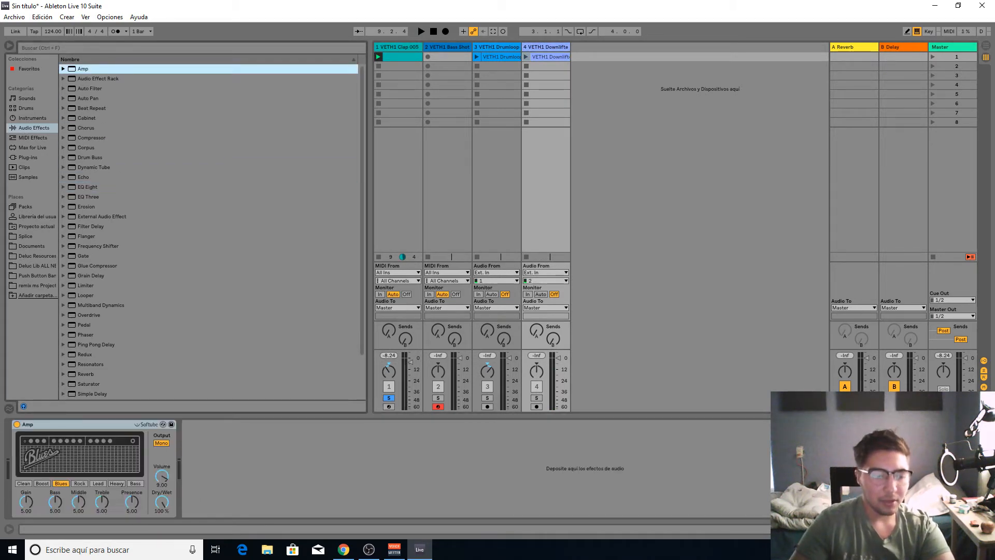
pyautogui.click(98, 79)
pyautogui.doubleClick(98, 78)
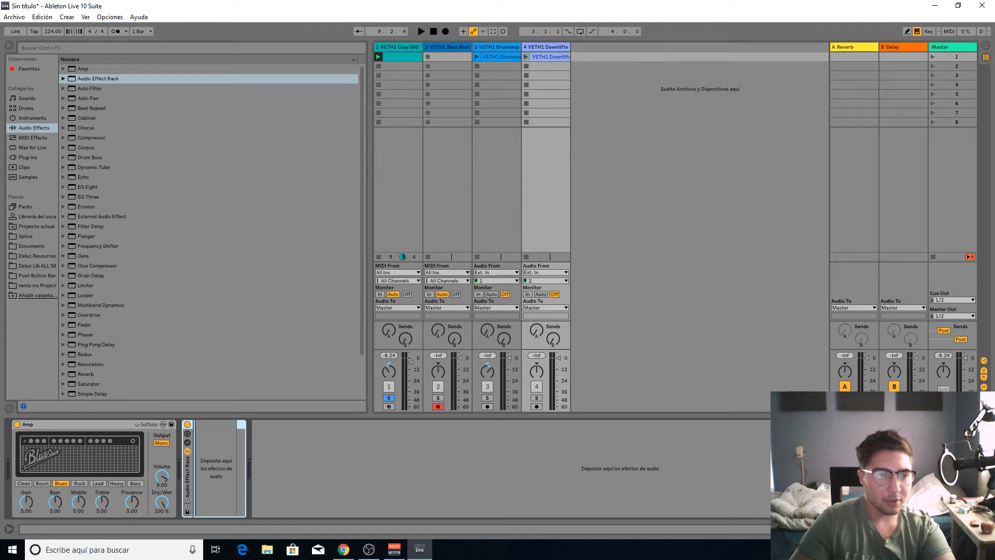
pyautogui.press('Delete')
pyautogui.press('Delete')
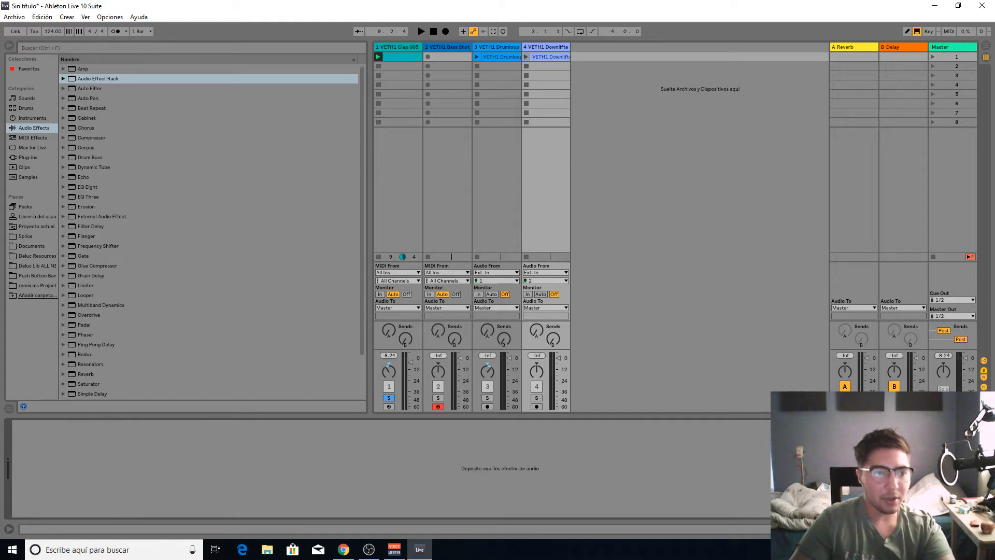
# - Try a chain of EQ Eight, Compressor, Reverb and Ping Pong Delay on the Downlifter track, and delete all four devices
pyautogui.doubleClick(87, 187)
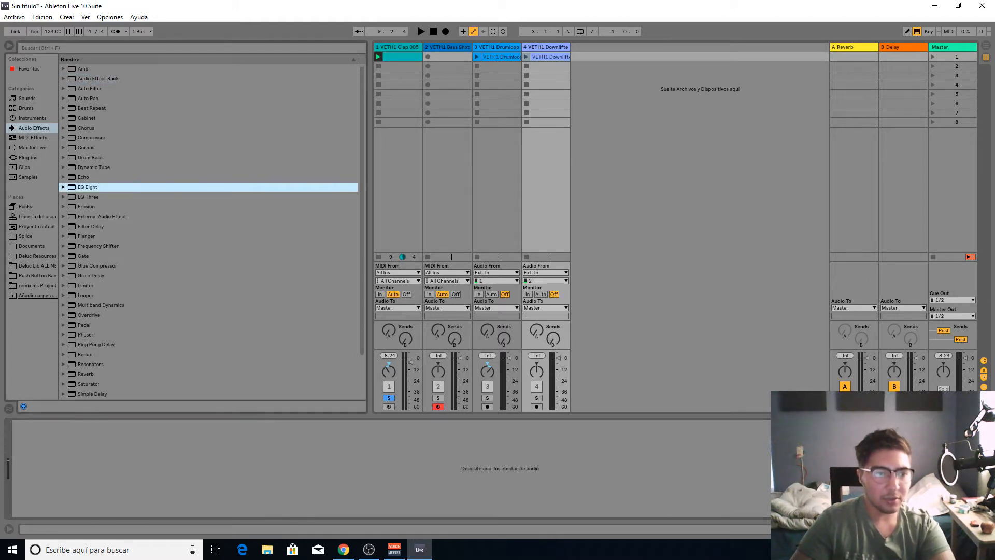
pyautogui.doubleClick(92, 138)
pyautogui.doubleClick(86, 374)
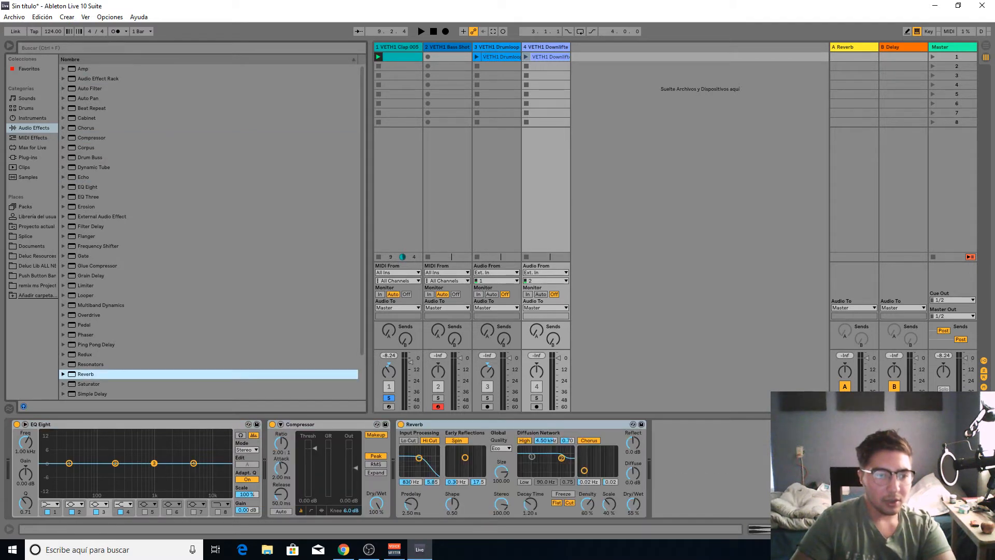
pyautogui.doubleClick(96, 345)
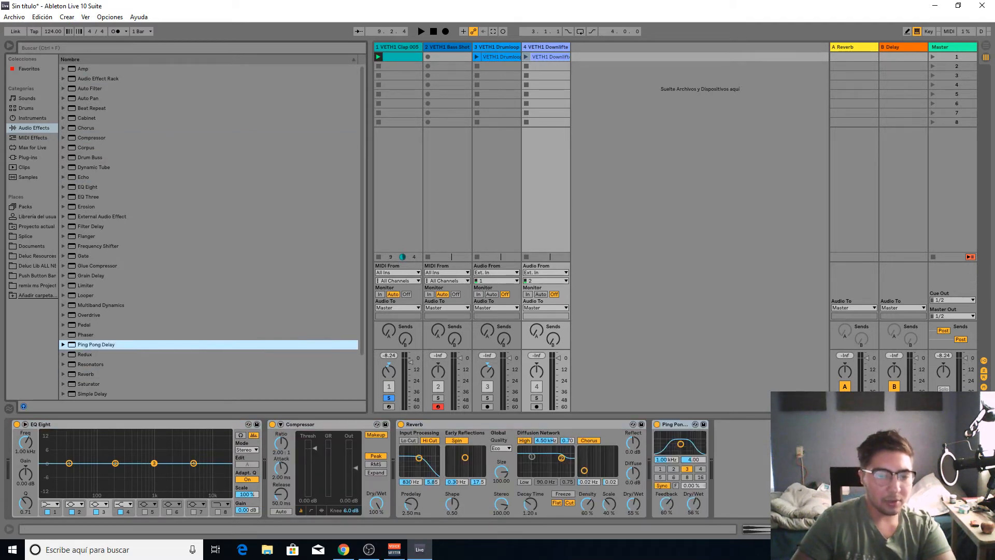
pyautogui.press('Delete')
pyautogui.press('Delete')
pyautogui.press('Delete')
pyautogui.press('Delete')
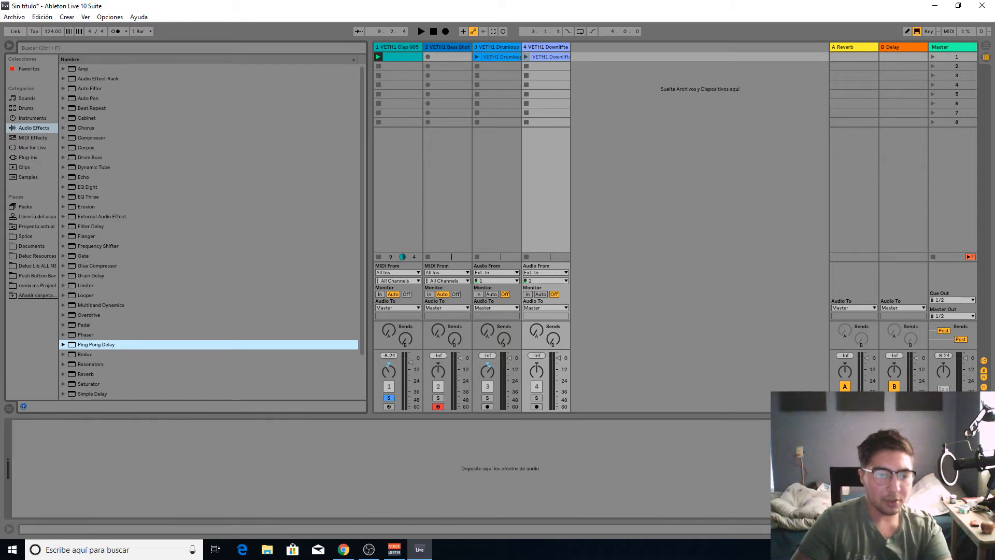
# - Audition the Clap track with its new EQ Eight curve, and toggle that EQ's bypass for comparison
pyautogui.press('space')
pyautogui.click(397, 47)
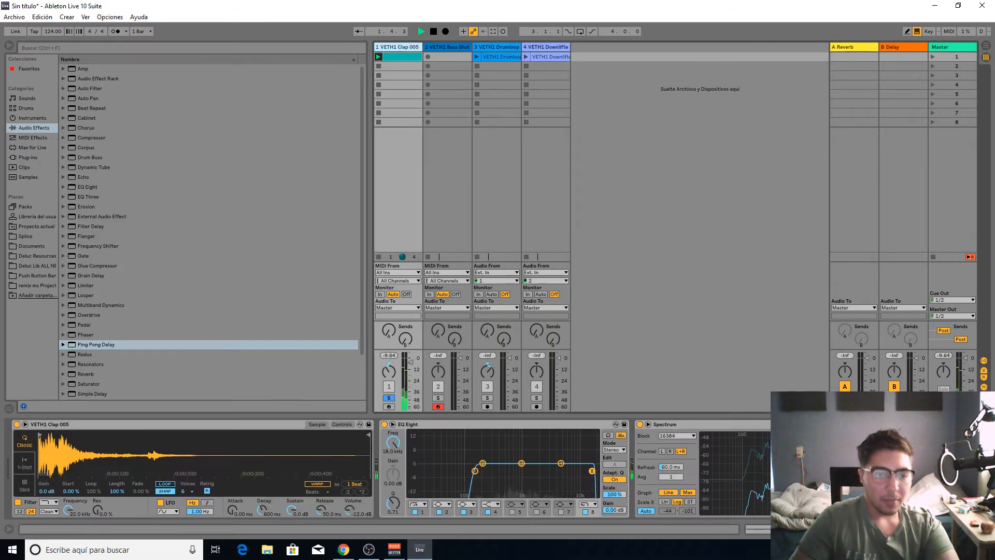
pyautogui.press('space')
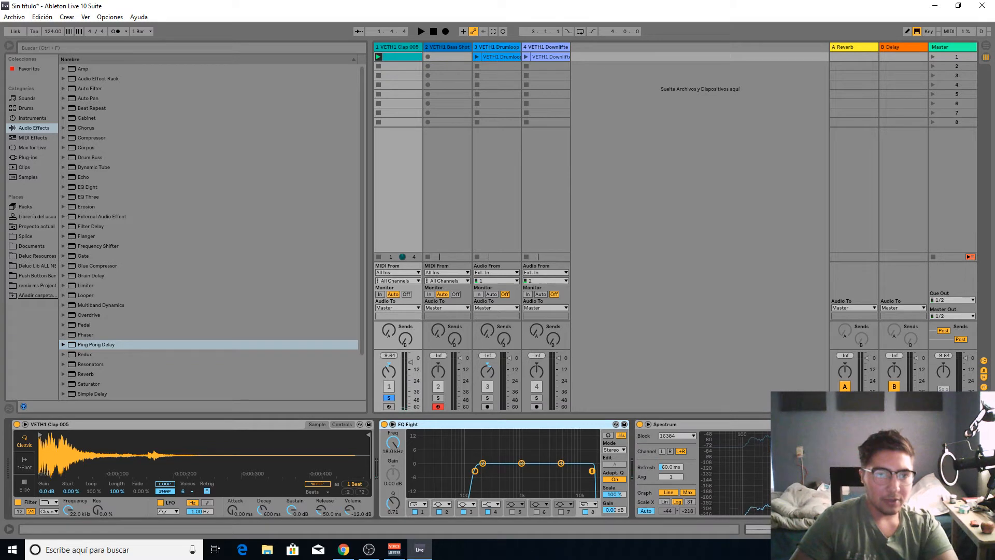
pyautogui.press('space')
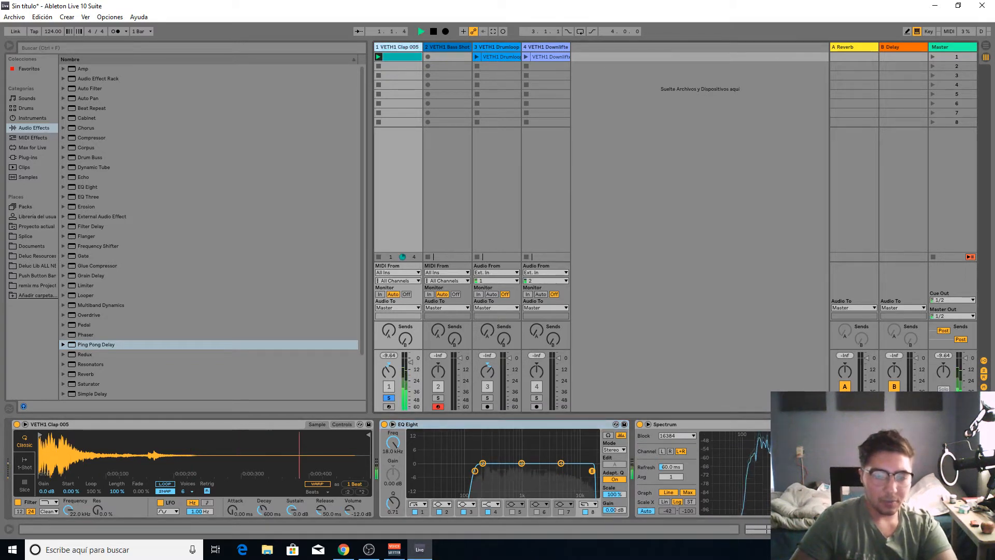
pyautogui.press('space')
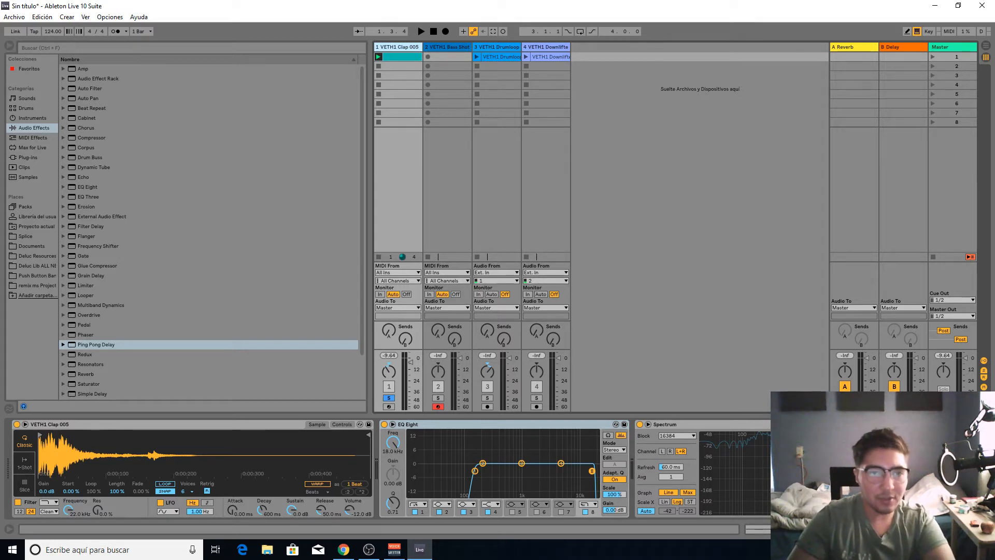
pyautogui.click(497, 48)
pyautogui.click(397, 47)
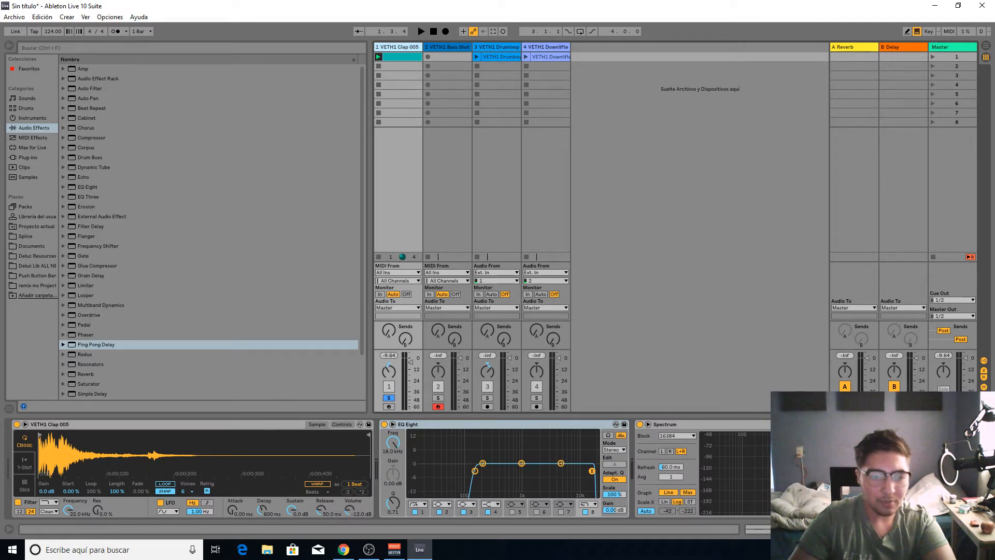
pyautogui.click(384, 425)
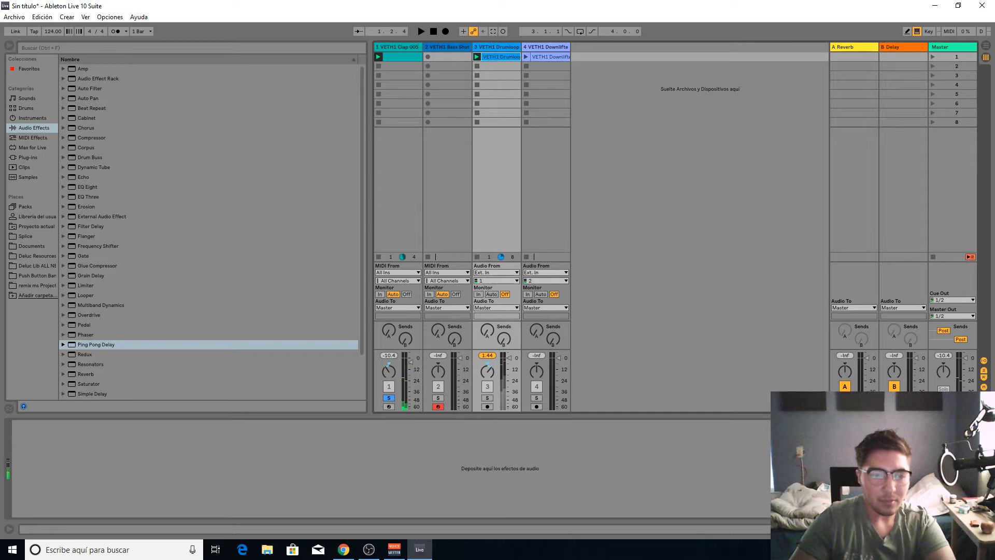
# - Unsolo the Clap track and lower the Drumloop track's volume
pyautogui.click(389, 398)
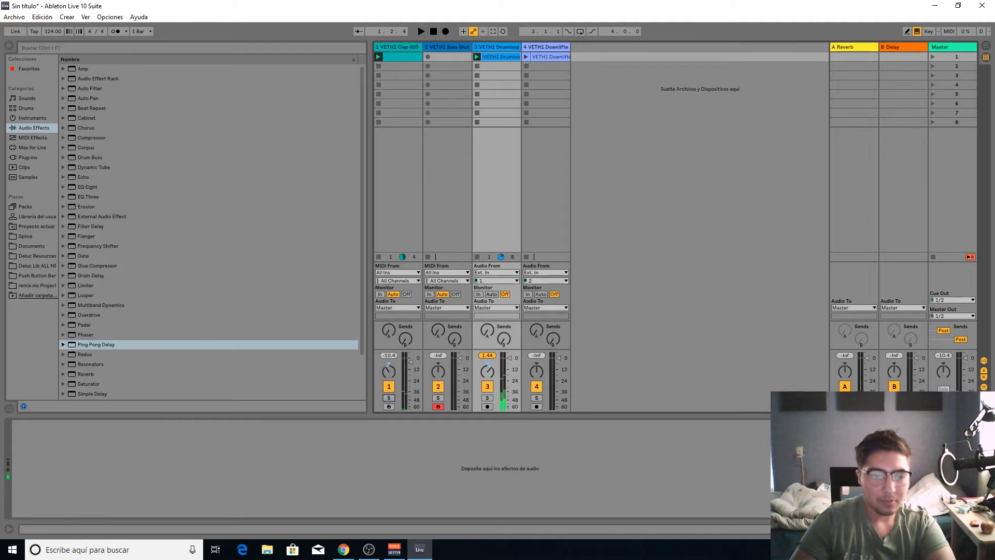
pyautogui.moveTo(509, 357); pyautogui.dragTo(509, 367)
# - Add a Spectrum analyzer to the Master track and set its Block size to 16384
pyautogui.click(952, 47)
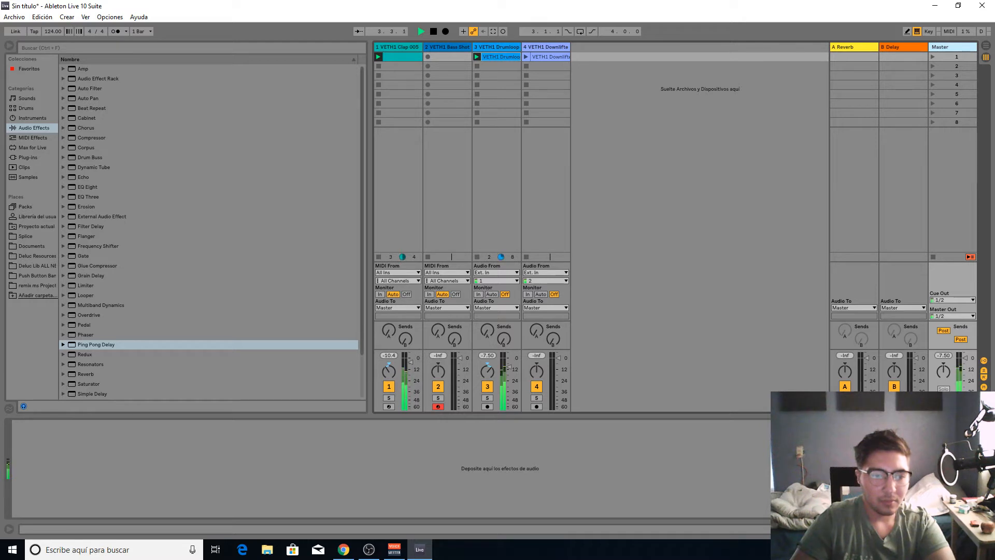
pyautogui.press('Down')
pyautogui.press('Down')
pyautogui.press('Down')
pyautogui.press('Down')
pyautogui.press('Down')
pyautogui.press('Down')
pyautogui.press('Return')
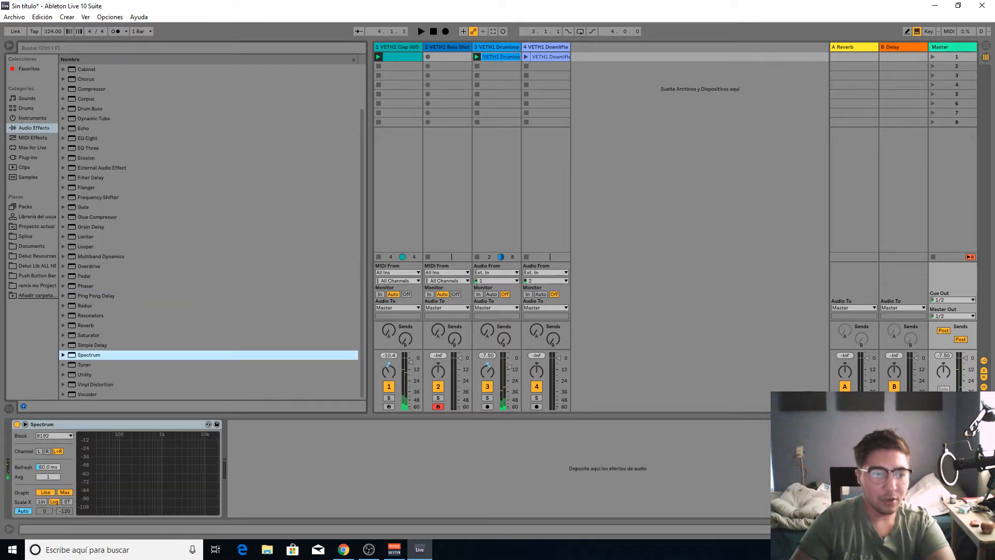
pyautogui.click(55, 436)
pyautogui.click(54, 467)
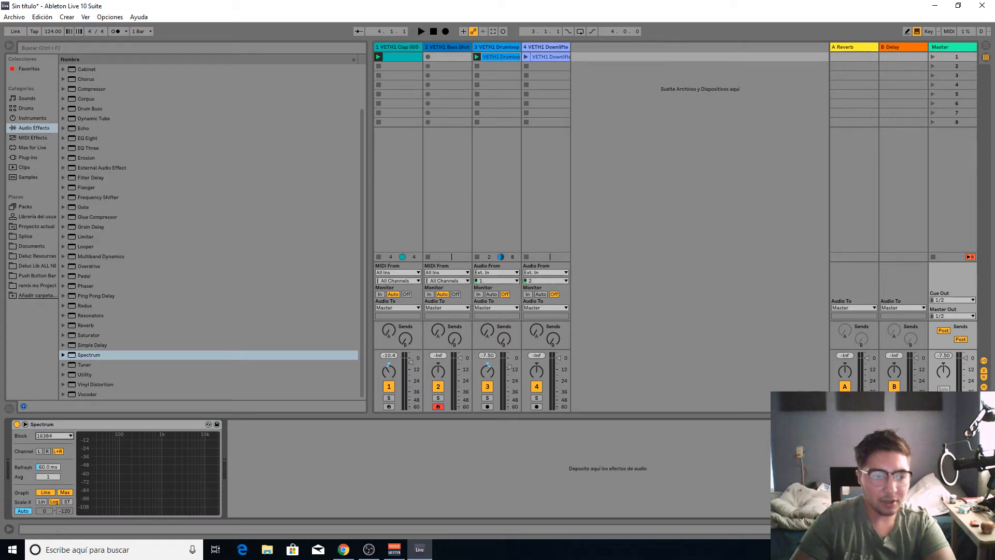
# - Play the session to examine the full mix on the Master's Spectrum, and solo the Drumloop track
pyautogui.moveTo(103, 506)
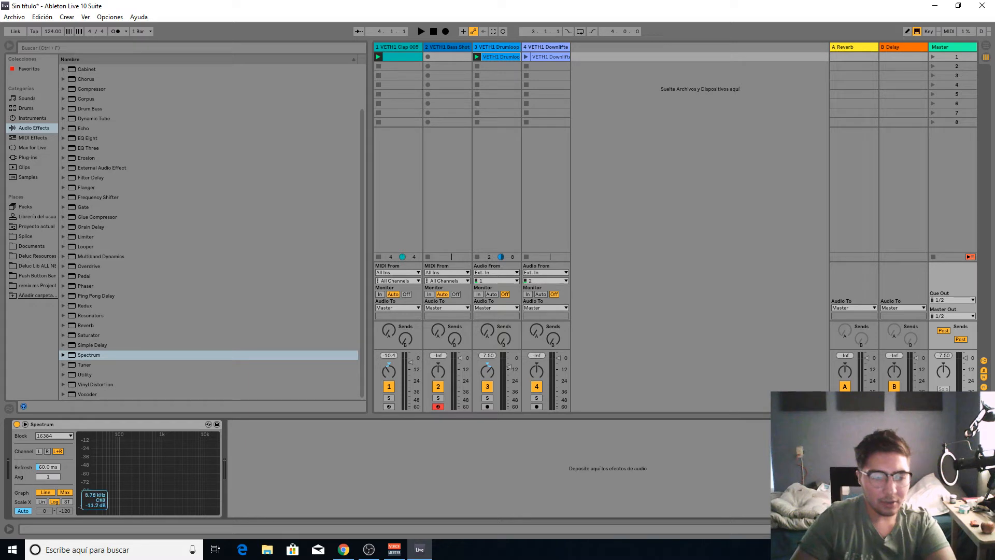
pyautogui.press('space')
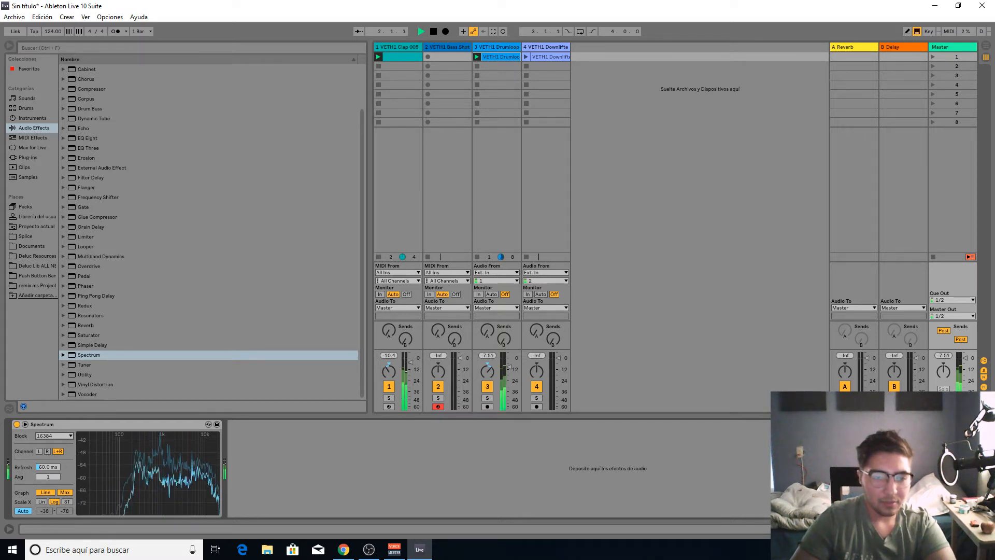
pyautogui.click(487, 398)
# - Replace the Master's Spectrum with a fresh one, and set its Block size to 16384
pyautogui.press('Delete')
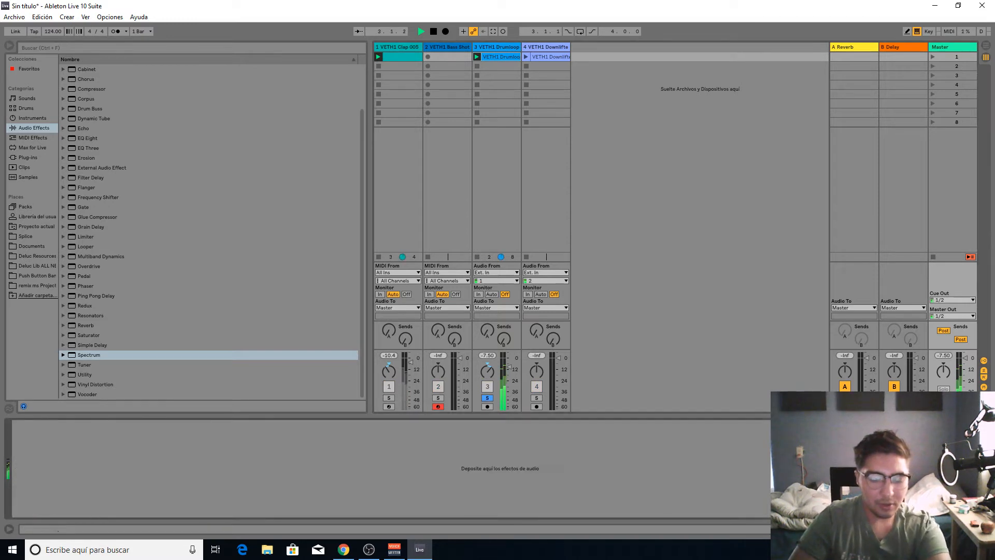
pyautogui.doubleClick(89, 355)
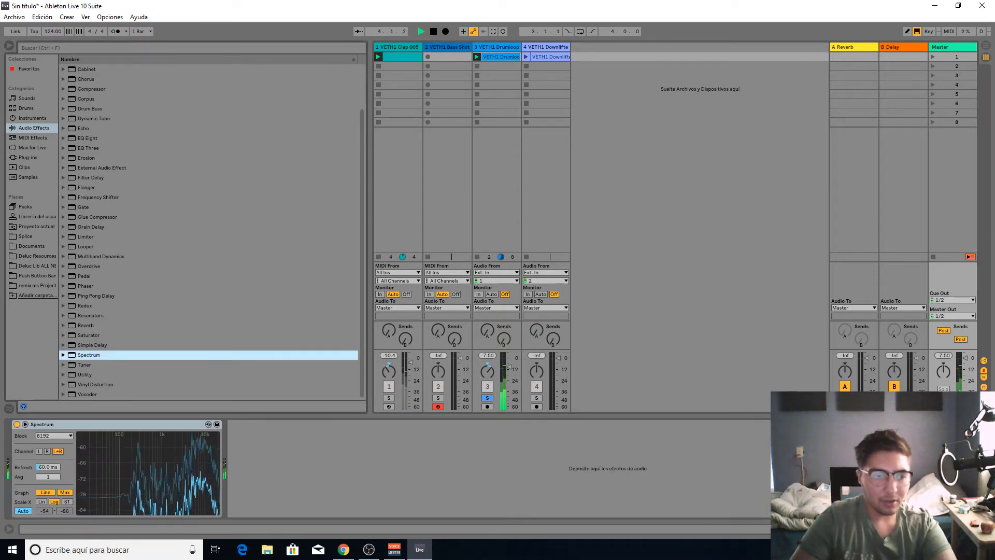
pyautogui.click(55, 436)
pyautogui.click(44, 466)
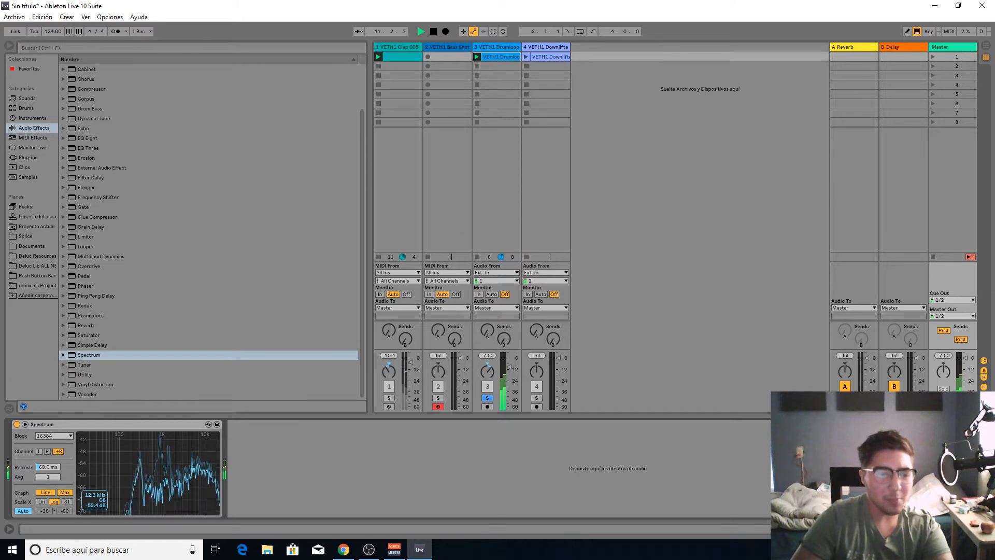
# - Stop playback and select the Drumloop track to access its device chain
pyautogui.press('space')
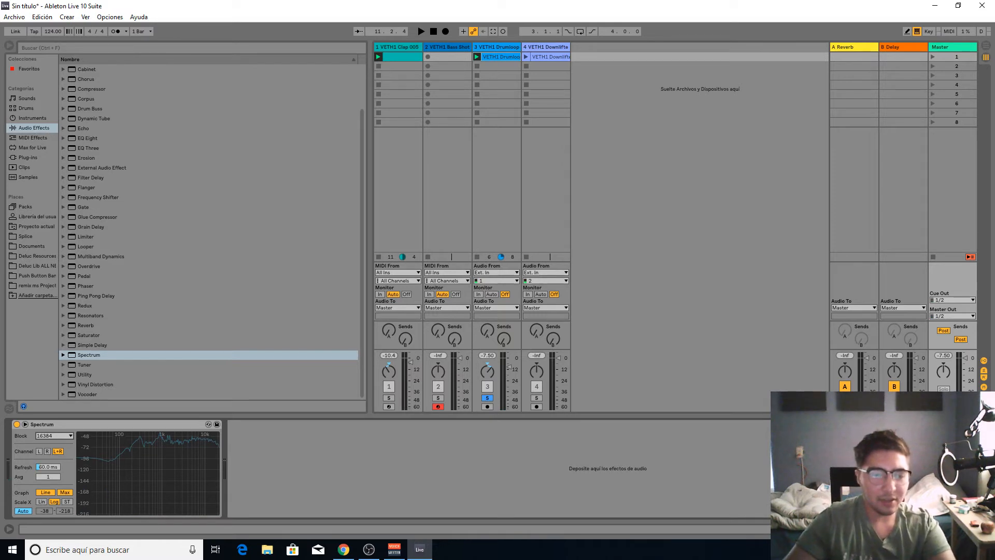
pyautogui.click(497, 47)
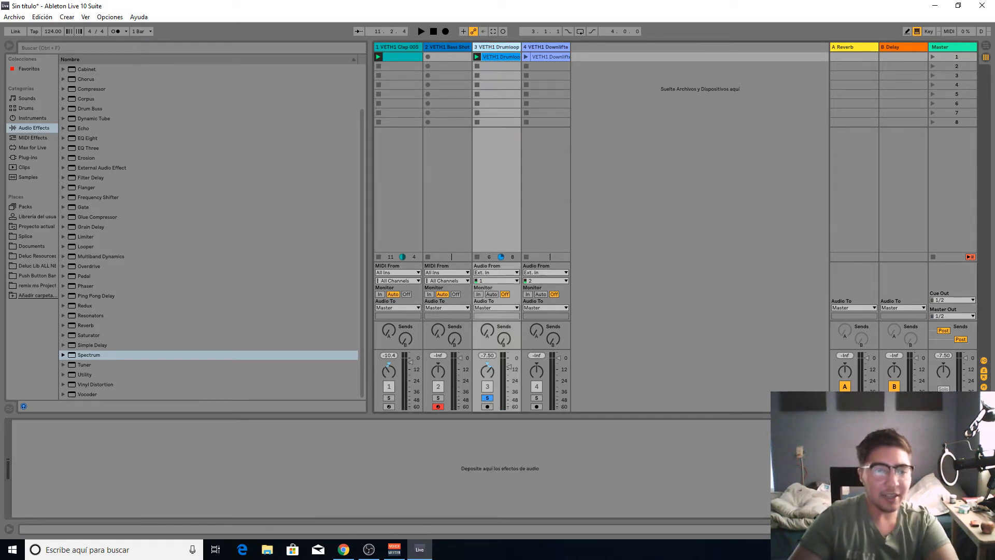
# - Add an EQ Eight to the Drumloop track and make band 1 a steep low cut at about 199 Hz
pyautogui.doubleClick(88, 138)
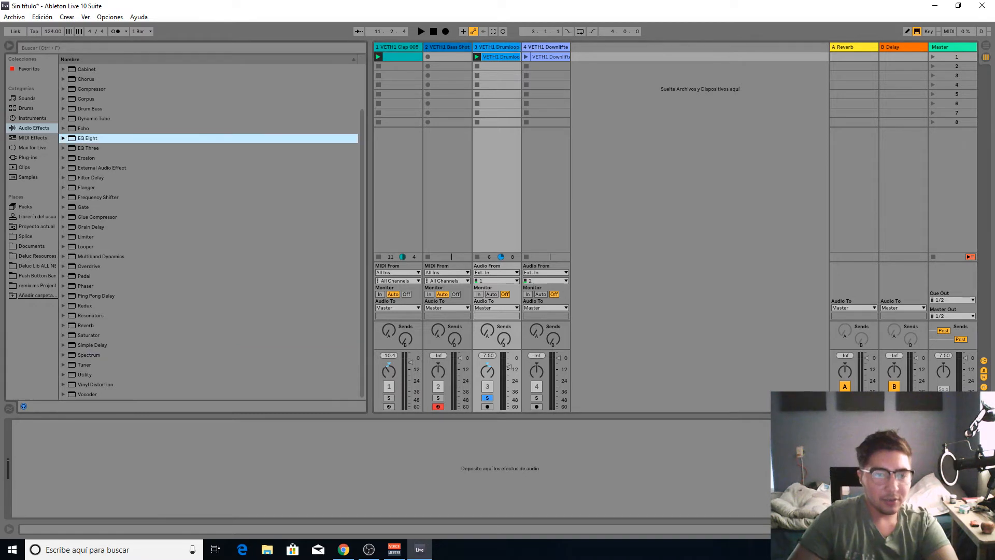
pyautogui.press('space')
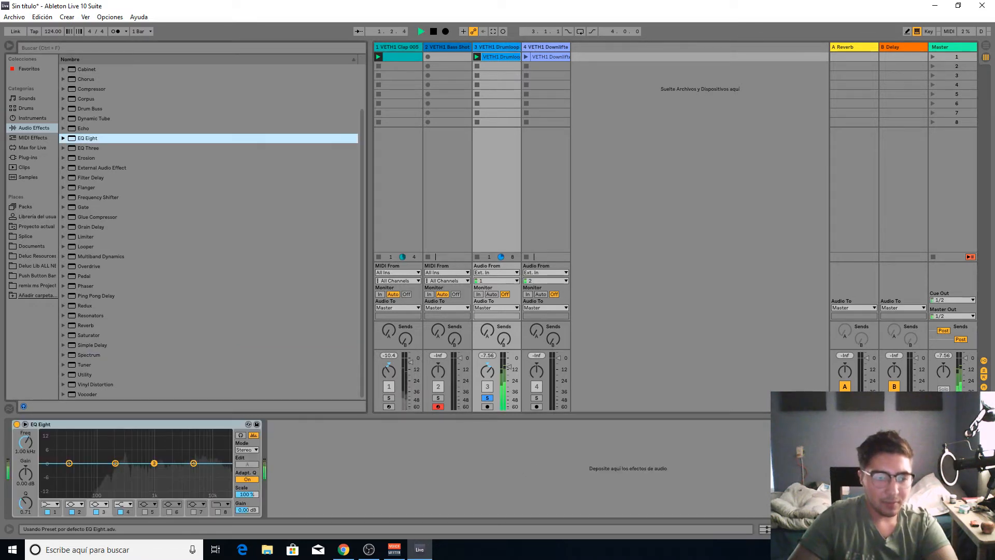
pyautogui.click(49, 503)
pyautogui.click(47, 442)
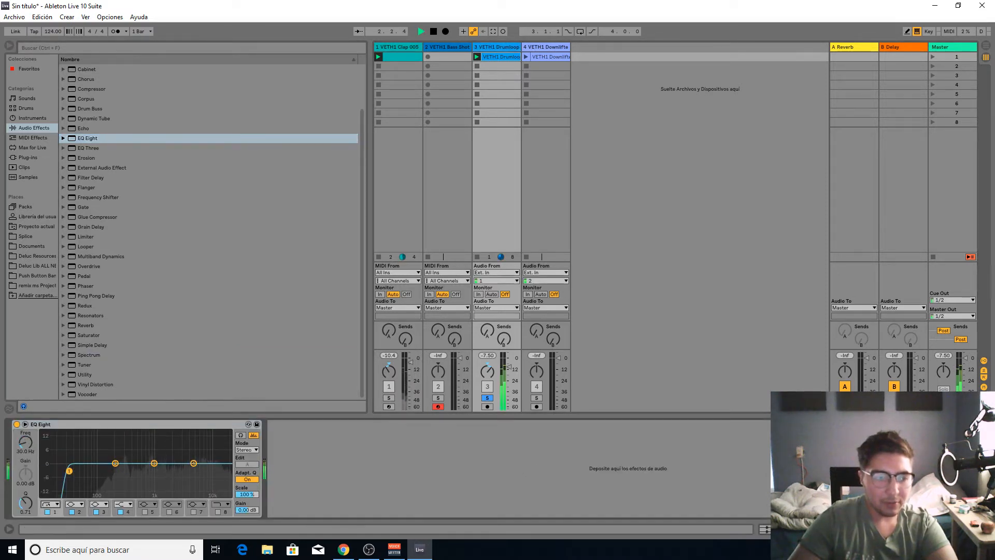
pyautogui.moveTo(69, 471); pyautogui.dragTo(115, 471)
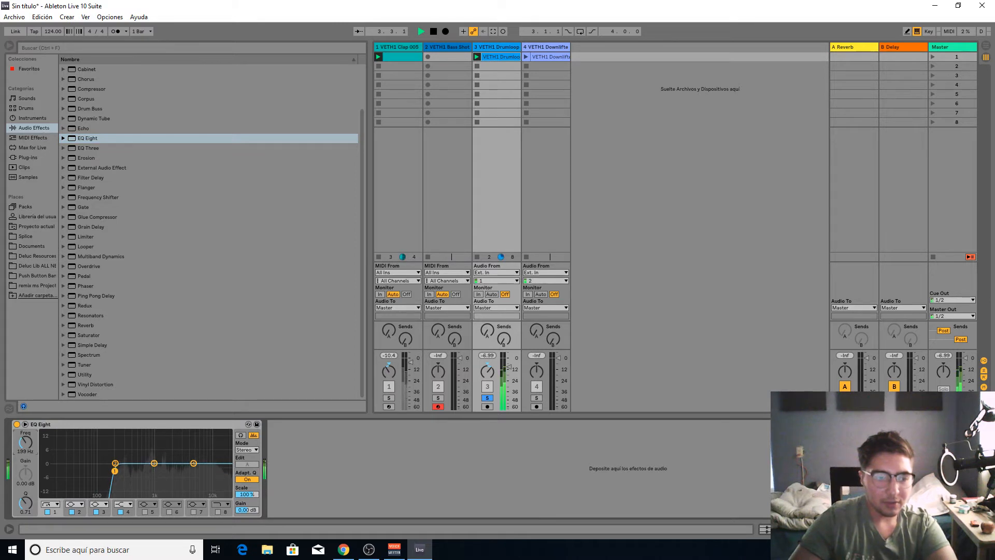
# - Enable band 8 of the EQ Eight as a steep high cut at about 17.8 kHz with a Q of 0.85
pyautogui.click(219, 512)
pyautogui.click(222, 504)
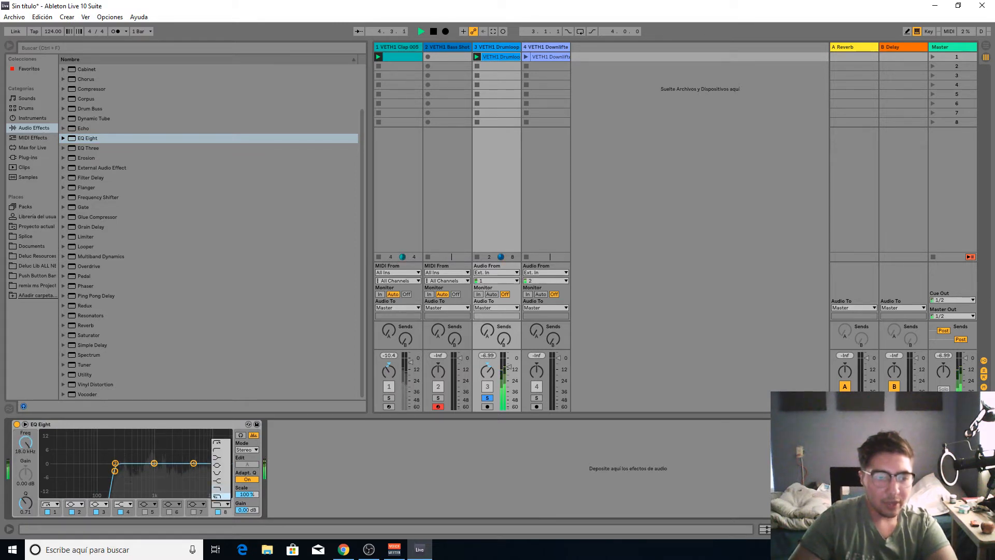
pyautogui.click(219, 495)
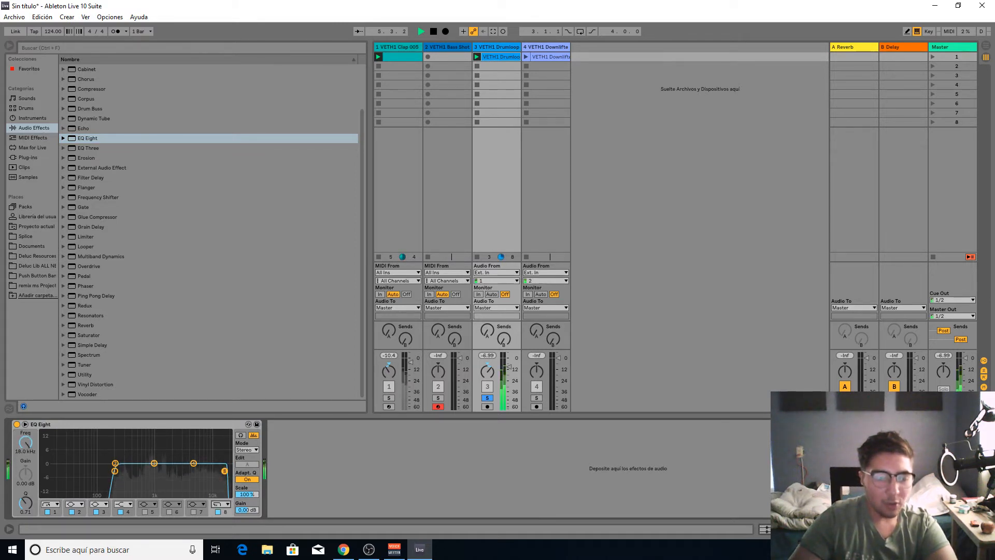
pyautogui.moveTo(225, 471)
pyautogui.mouseDown()
pyautogui.moveTo(163, 476)
pyautogui.moveTo(224, 468)
pyautogui.mouseUp()
pyautogui.press('space')
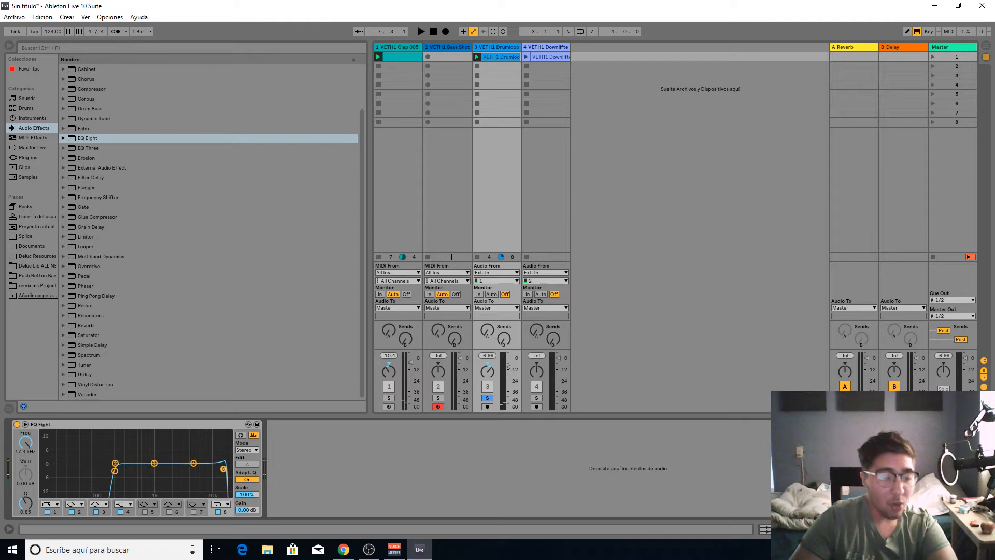
pyautogui.press('space')
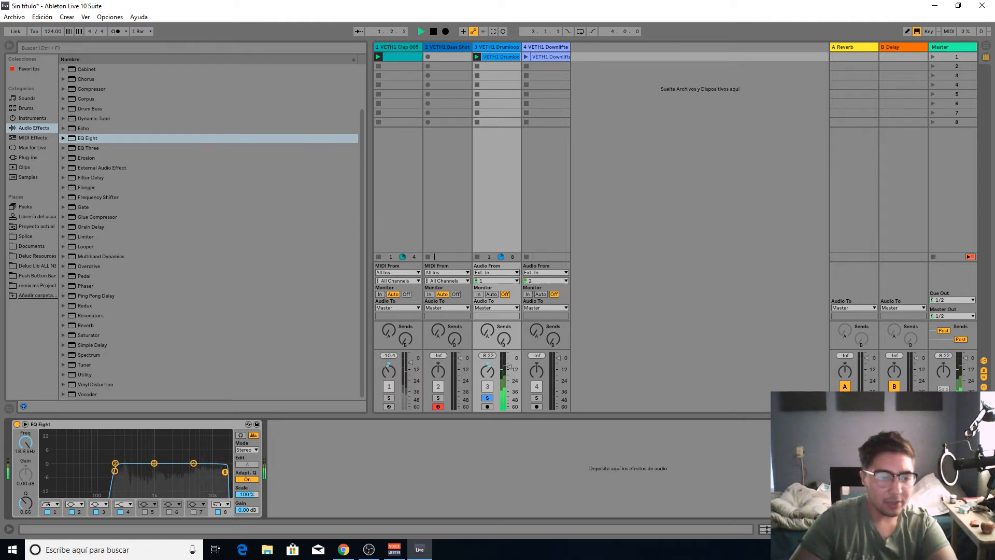
pyautogui.moveTo(220, 472); pyautogui.dragTo(224, 469)
pyautogui.press('space')
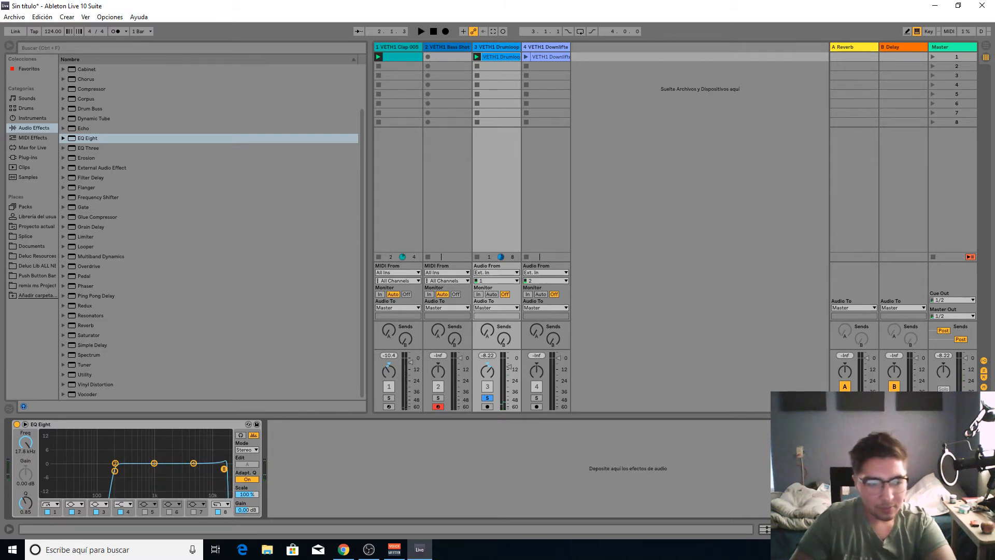
# - Boost EQ Eight band 3 by 15 dB, narrow its Q to 7.58, and sweep it during playback to about 2.59 kHz
pyautogui.press('space')
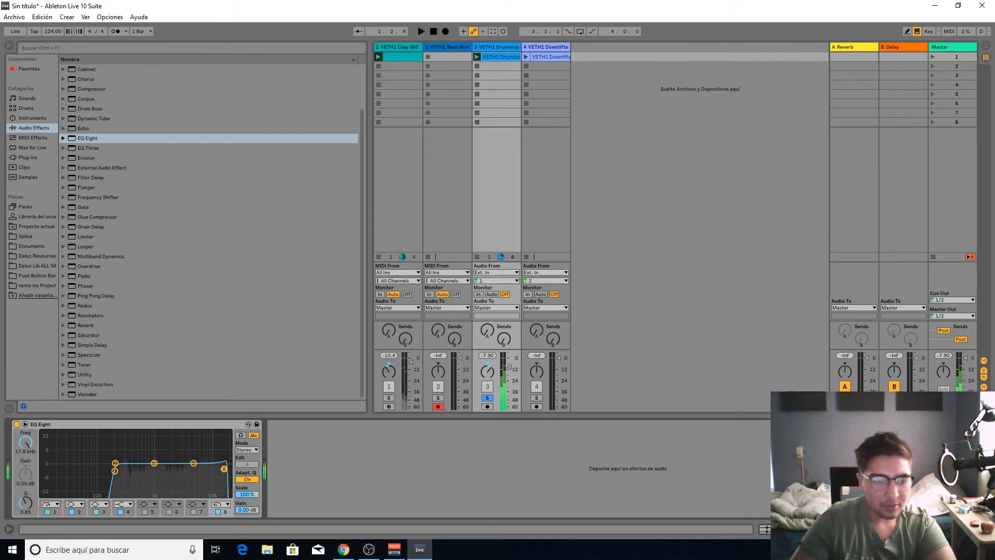
pyautogui.moveTo(154, 463); pyautogui.dragTo(174, 432)
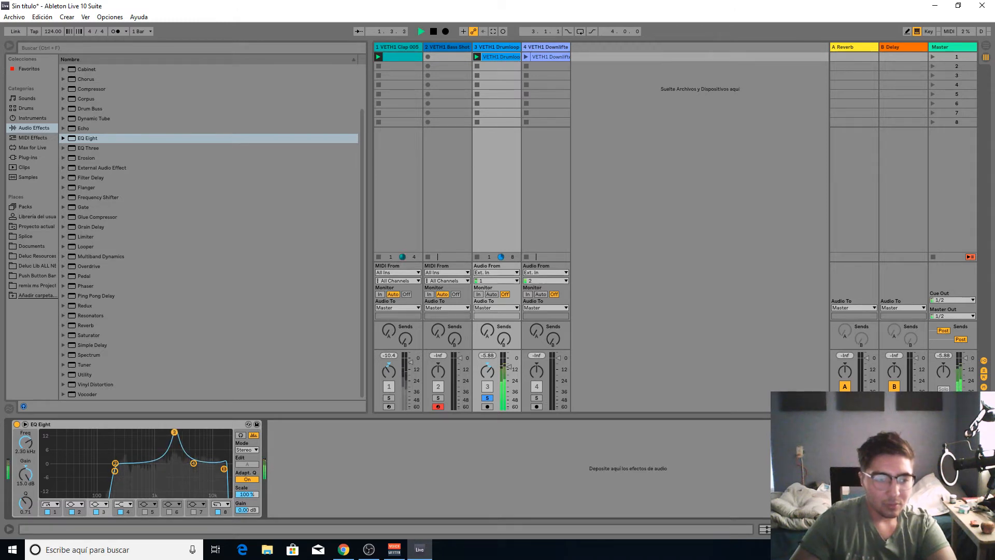
pyautogui.press('space')
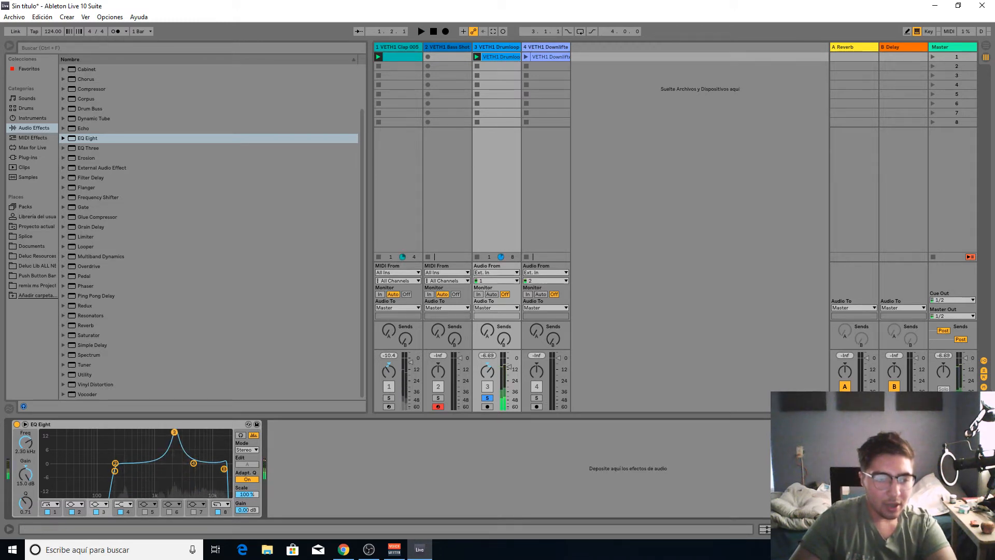
pyautogui.moveTo(174, 431); pyautogui.dragTo(187, 432)
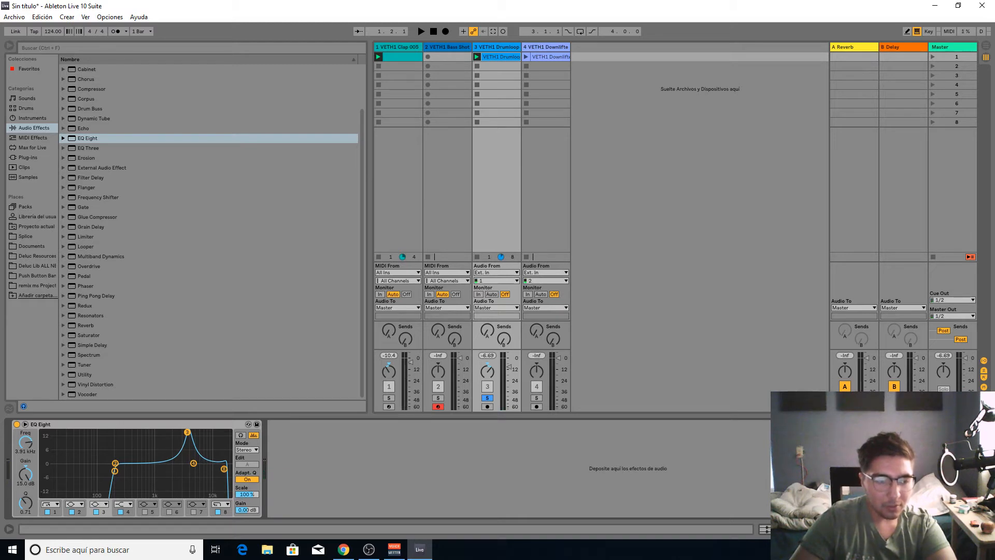
pyautogui.moveTo(26, 503); pyautogui.dragTo(25, 456)
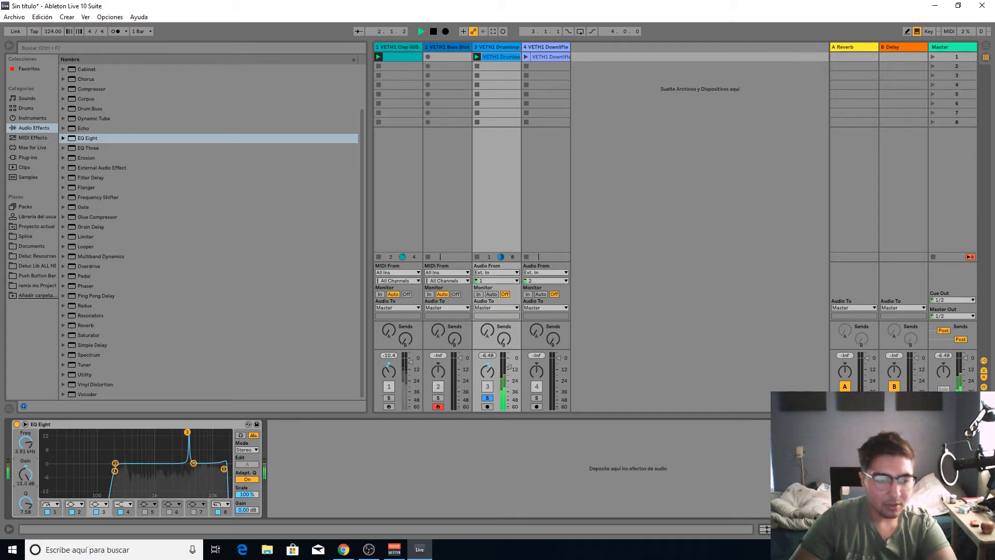
pyautogui.moveTo(187, 432)
pyautogui.mouseDown()
pyautogui.moveTo(146, 432)
pyautogui.moveTo(178, 432)
pyautogui.mouseUp()
pyautogui.press('space')
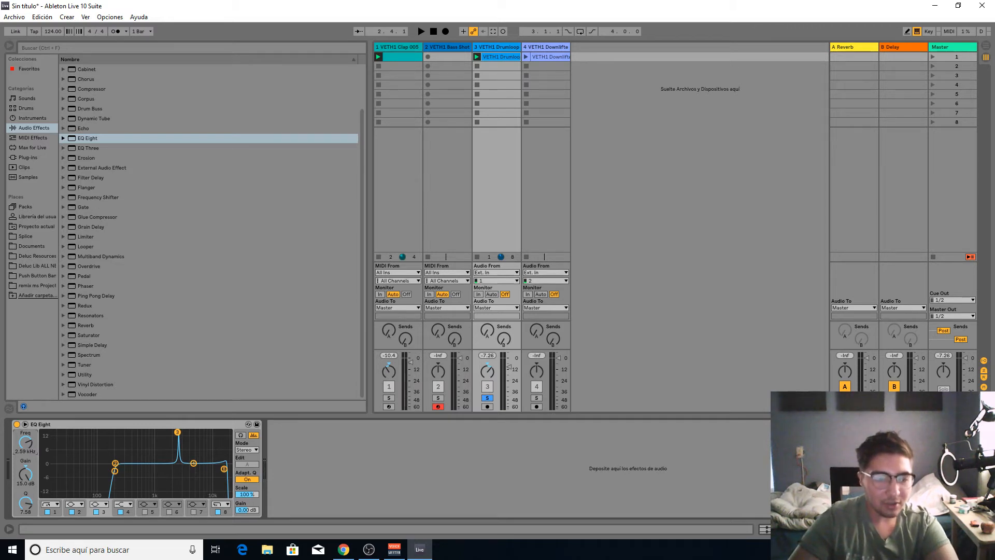
# - Lower the gain of EQ Eight band 3 to about -4.29 dB while the loop plays
pyautogui.press('space')
pyautogui.moveTo(177, 431); pyautogui.dragTo(177, 472)
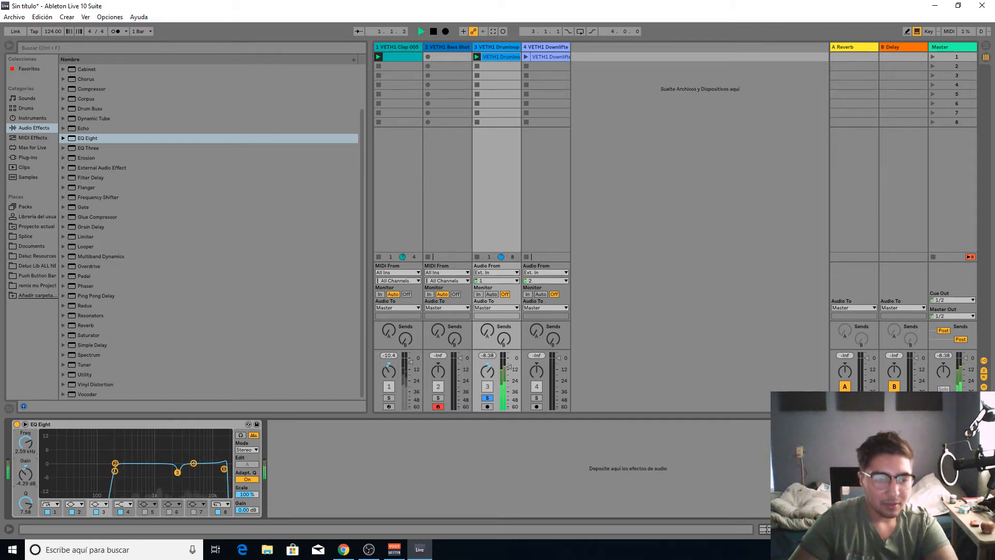
pyautogui.press('space')
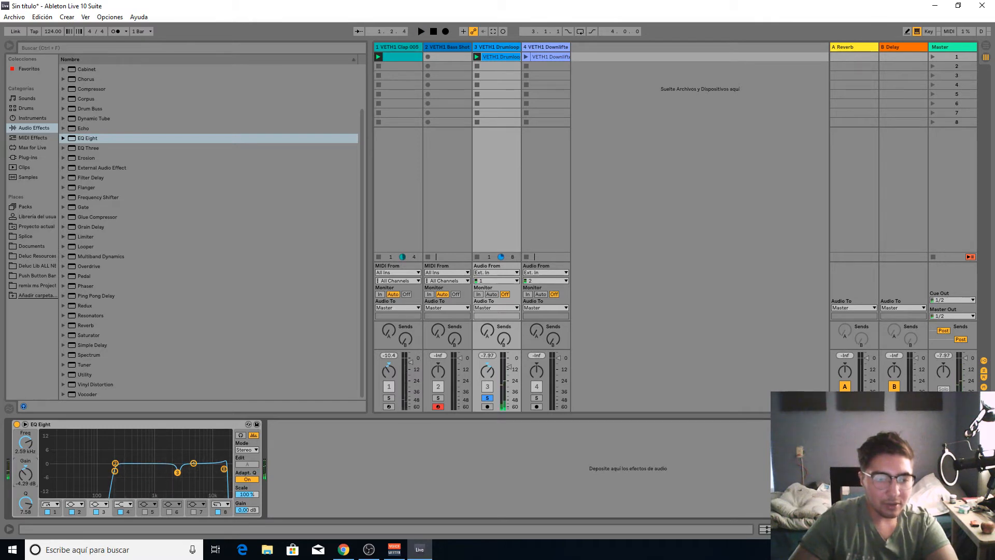
# - Raise EQ Eight band 4 to about 1.86 dB at 6.16 kHz in the enlarged curve display, and collapse the display
pyautogui.click(25, 424)
pyautogui.press('space')
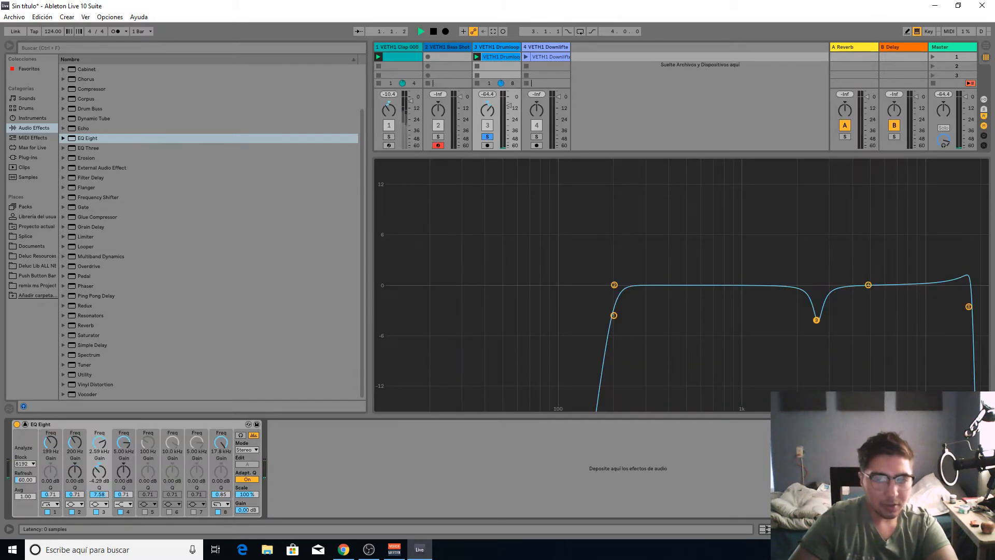
pyautogui.moveTo(868, 284); pyautogui.dragTo(885, 269)
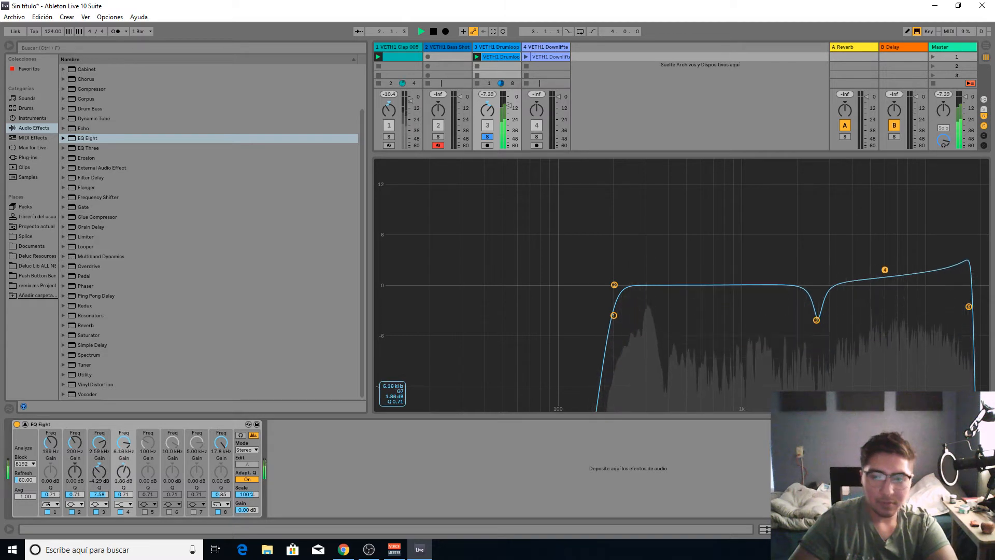
pyautogui.press('space')
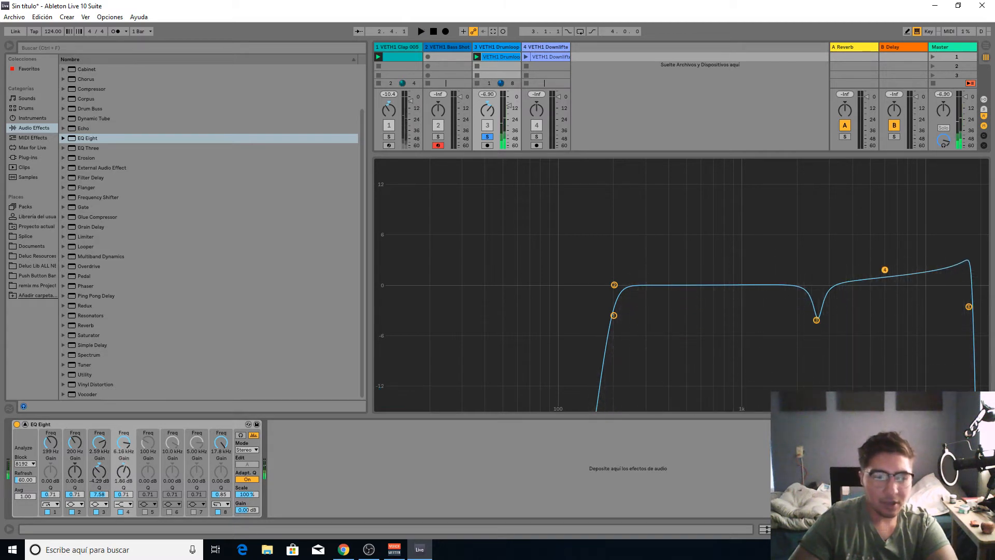
pyautogui.click(25, 425)
# - Add a Spectrum analyzer after the Drumloop's EQ Eight and set its Block size to 16384
pyautogui.click(332, 469)
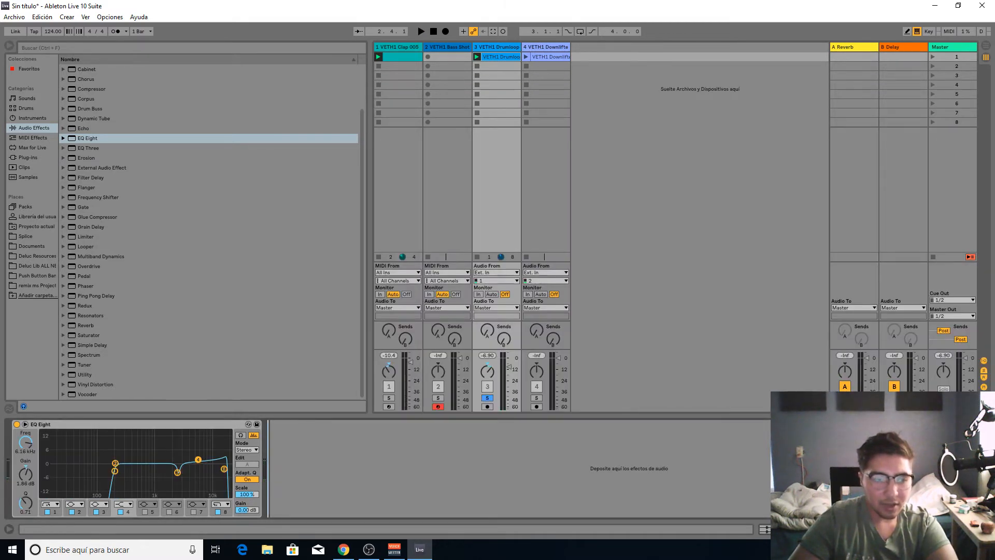
pyautogui.doubleClick(88, 355)
pyautogui.click(309, 436)
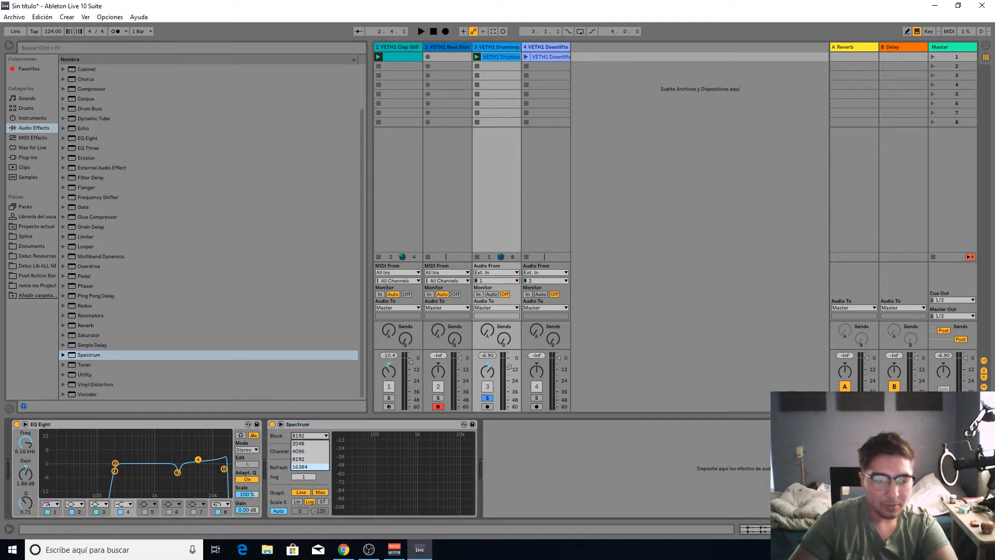
pyautogui.click(309, 467)
# - Compare the Drumloop's frequency content on the Spectrum with the EQ Eight on and bypassed during playback
pyautogui.press('space')
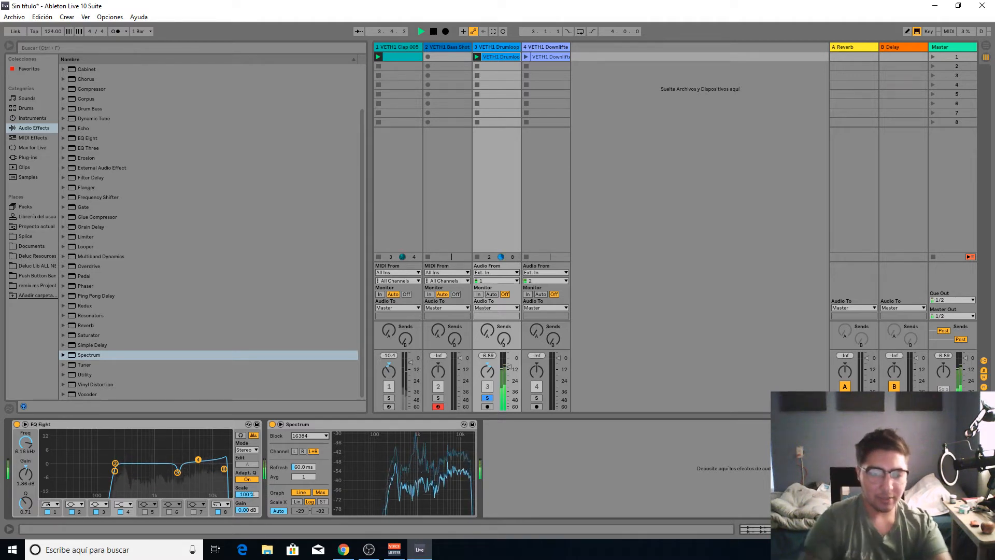
pyautogui.click(17, 424)
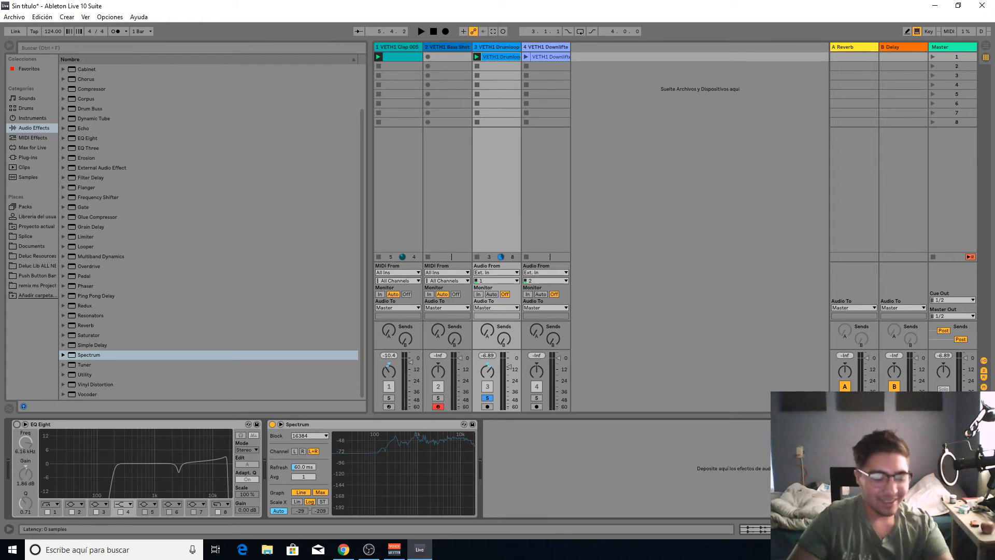
pyautogui.click(17, 424)
pyautogui.press('space')
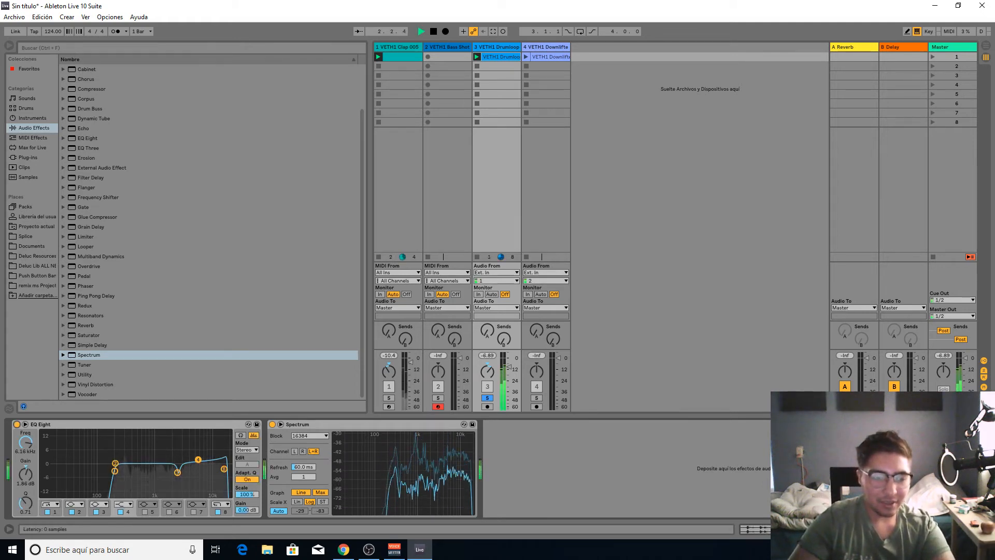
# - Remove the Spectrum from the Drumloop track and add a Reverb after the EQ Eight
pyautogui.click(272, 424)
pyautogui.press('Delete')
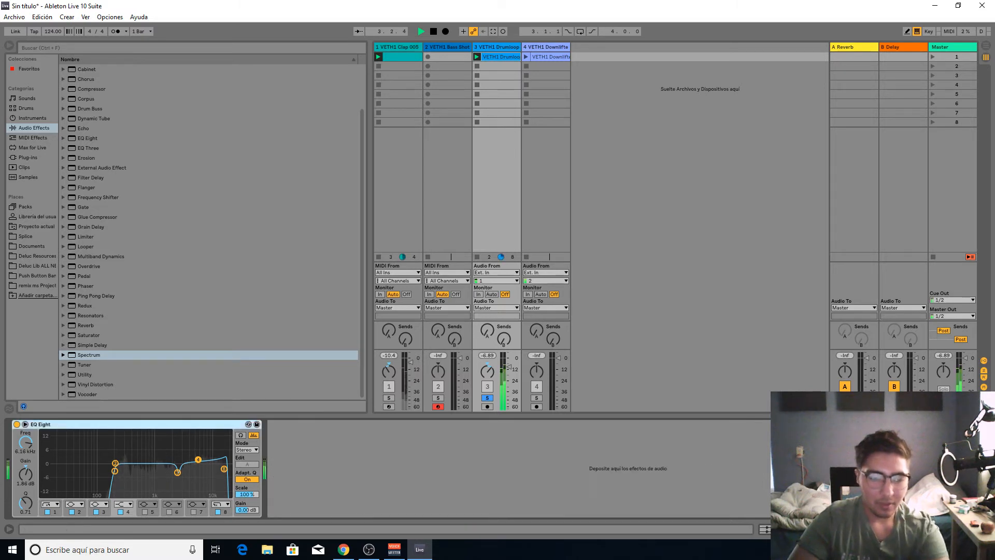
pyautogui.click(86, 325)
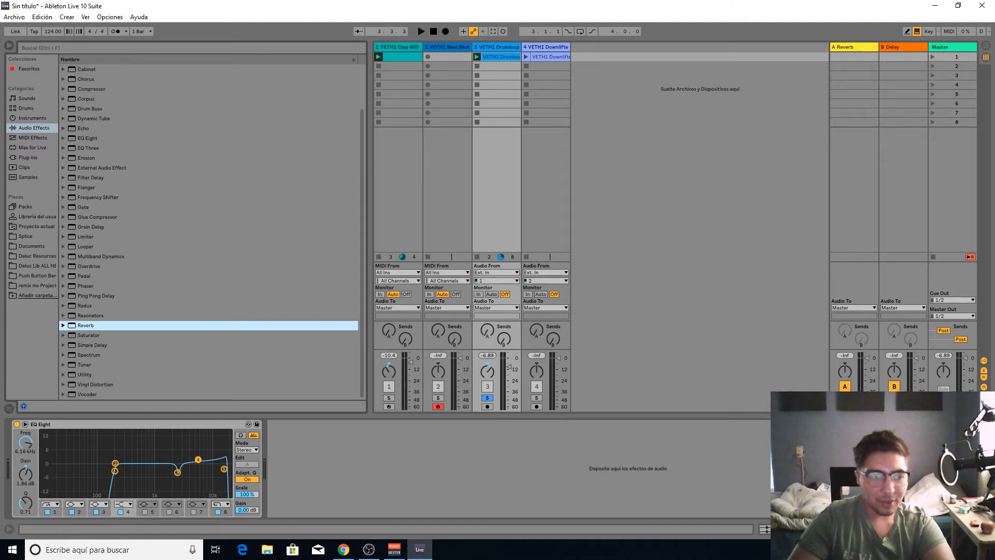
pyautogui.press('Return')
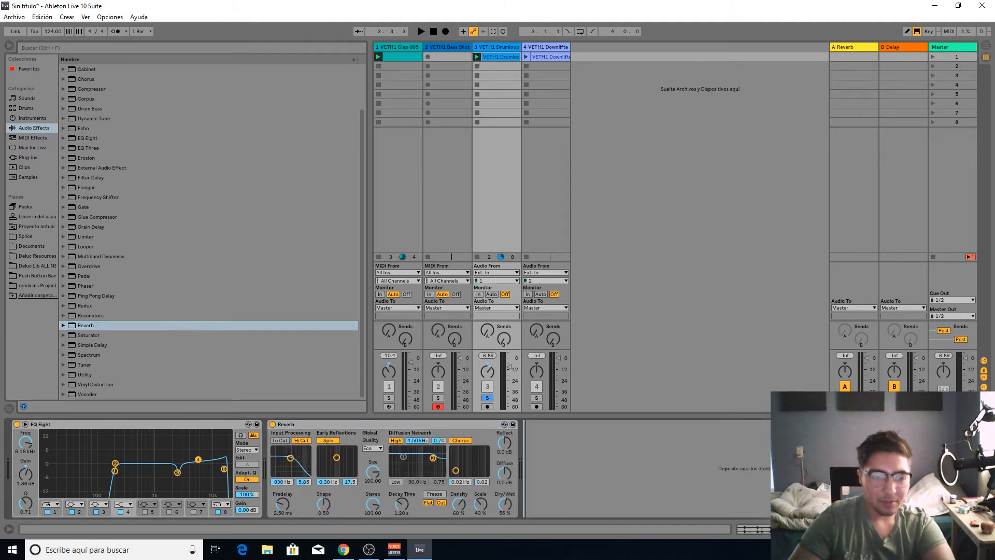
# - Audition the Reverb dry, and set its Dry/Wet amount to 28 %
pyautogui.press('space')
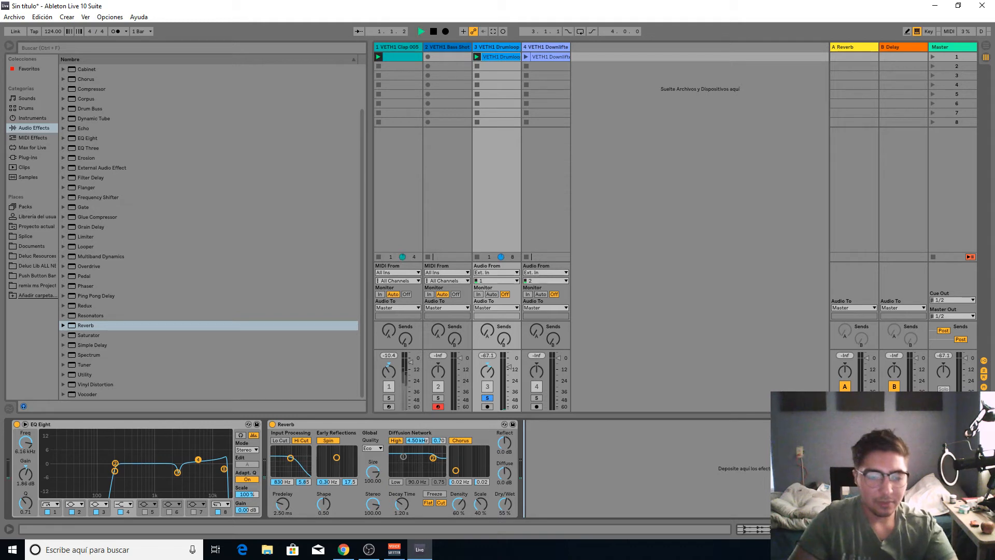
pyautogui.moveTo(504, 503); pyautogui.dragTo(505, 554)
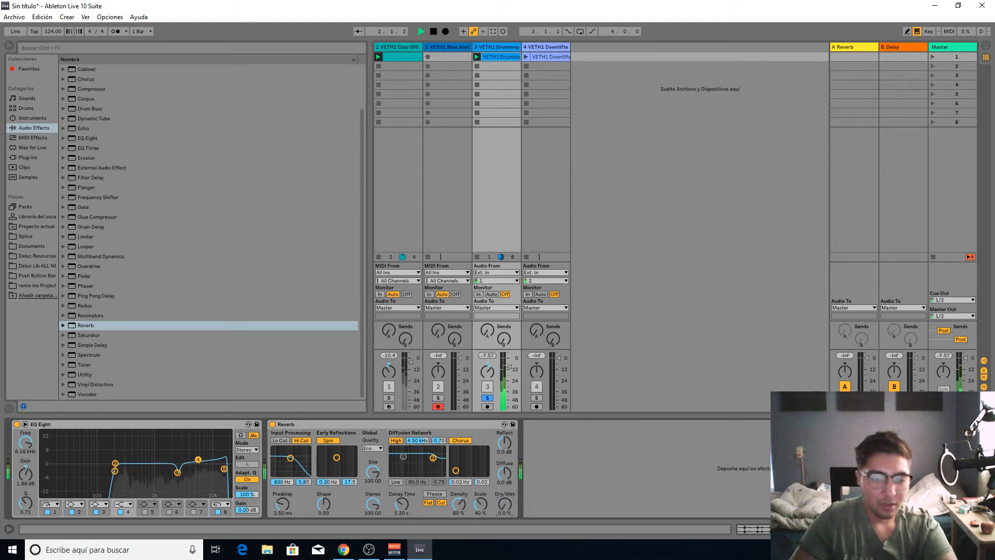
pyautogui.hotkey('ctrl', 'z')
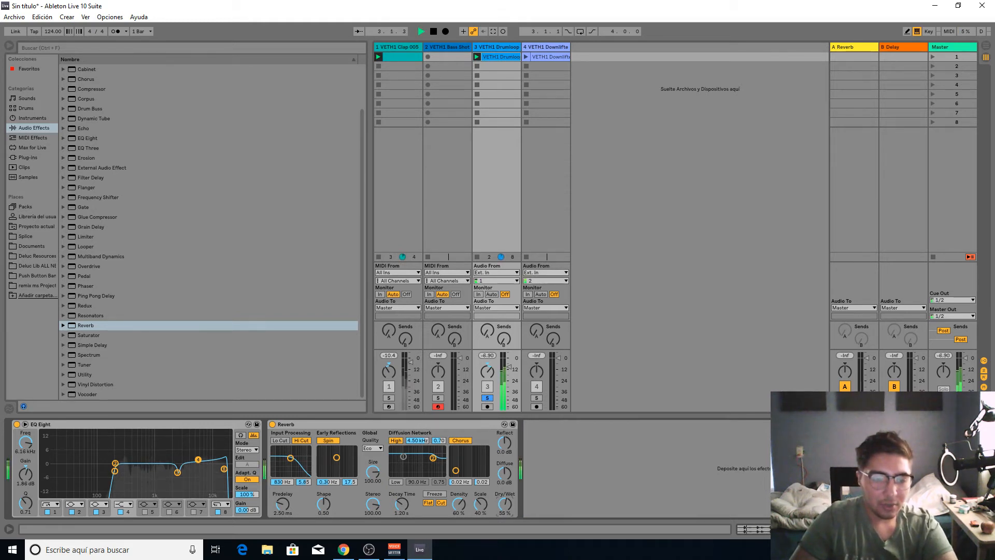
pyautogui.moveTo(504, 504); pyautogui.dragTo(505, 529)
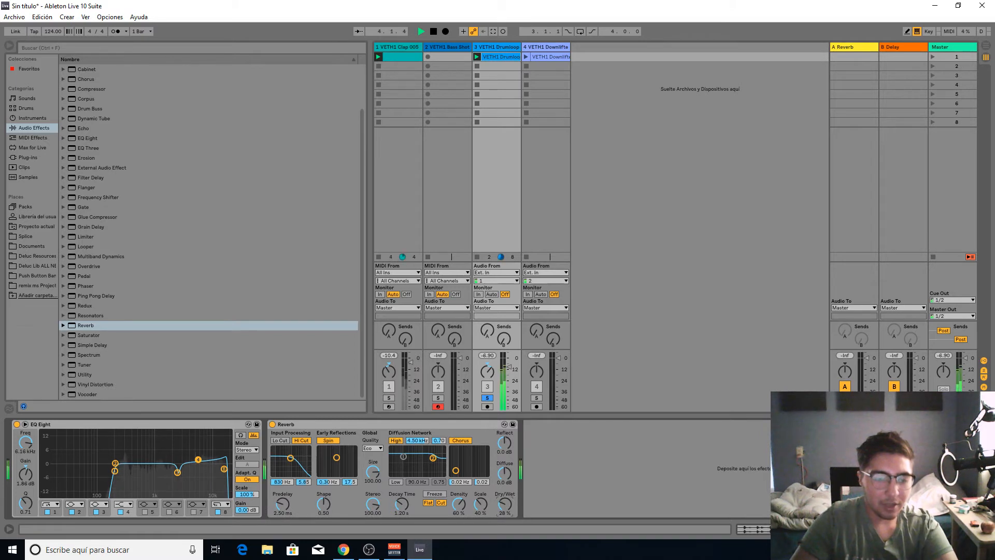
pyautogui.press('space')
# - Set the Reverb's Decay Time to 814 ms and its Diffuse level to -4.1 dB, and play the loop
pyautogui.moveTo(402, 504); pyautogui.dragTo(402, 511)
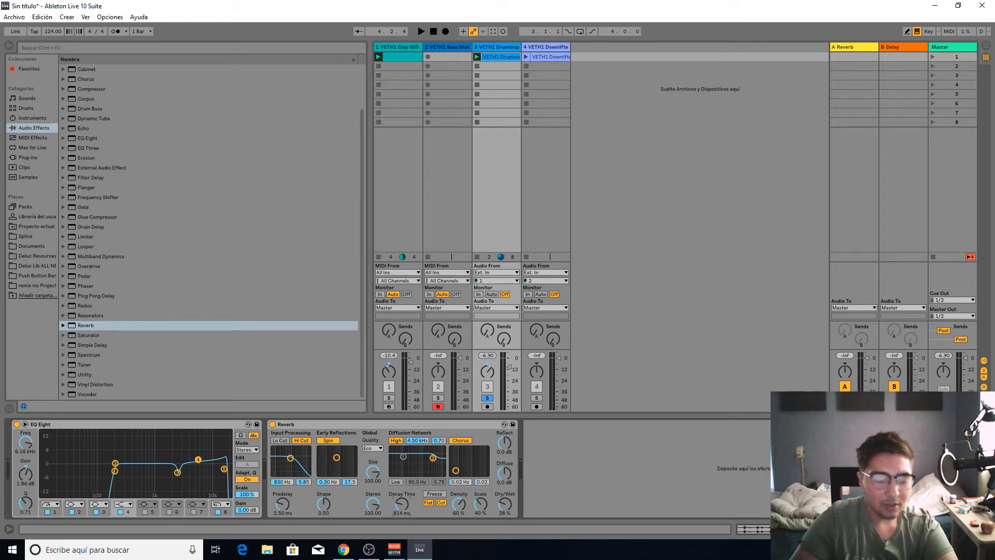
pyautogui.press('space')
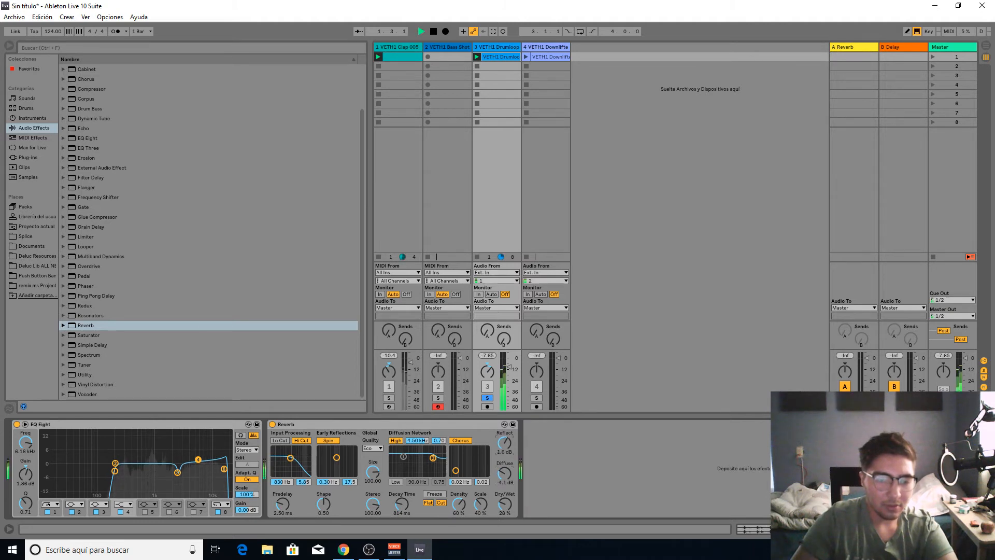
pyautogui.press('space')
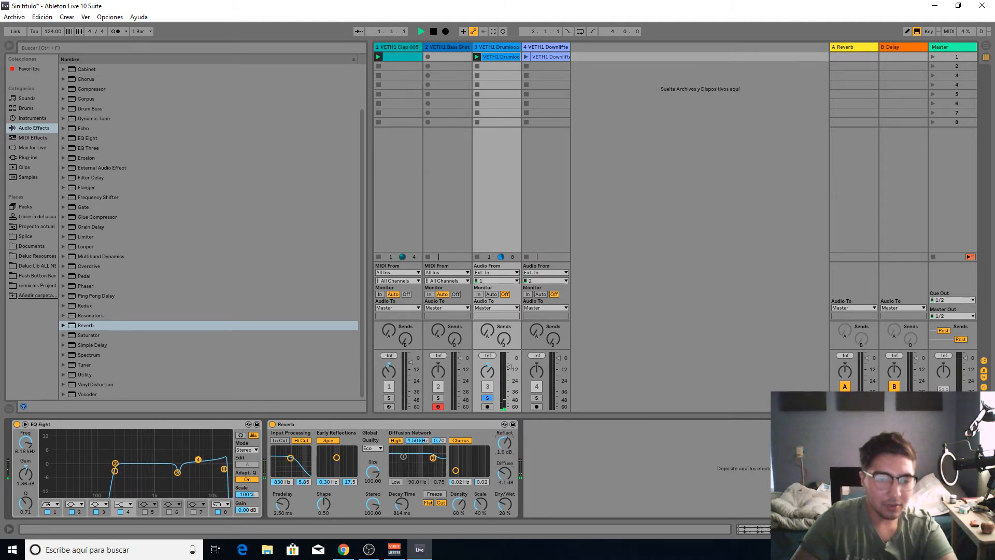
# - Compare the Drumloop with the Reverb on and bypassed during playback, and lower the Reverb's Dry/Wet amount to 10 %
pyautogui.click(272, 424)
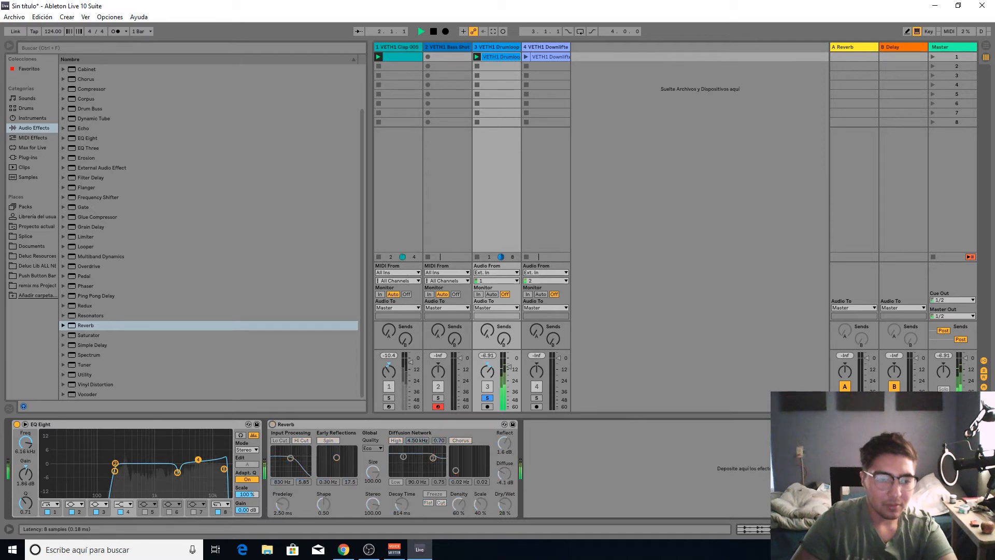
pyautogui.click(272, 424)
pyautogui.press('space')
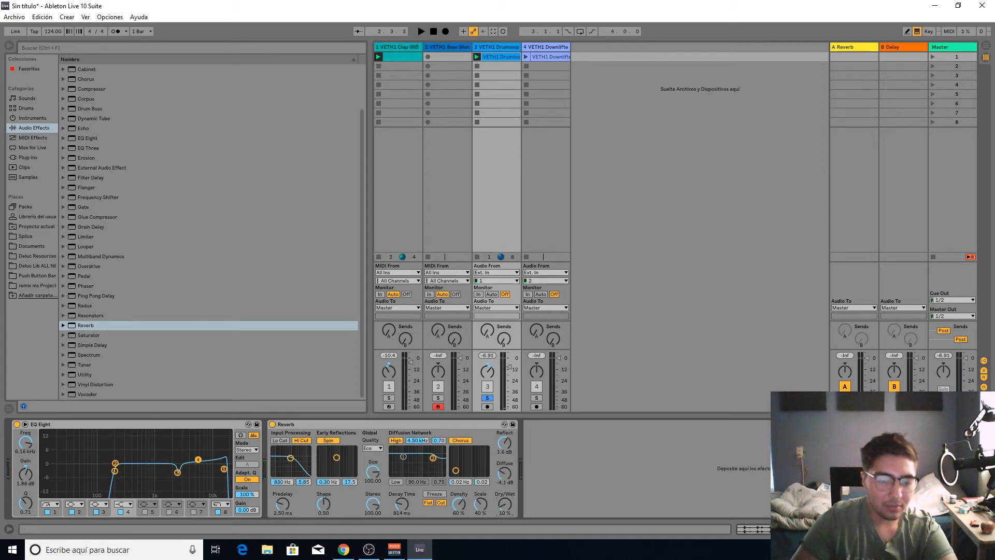
pyautogui.press('space')
pyautogui.click(272, 424)
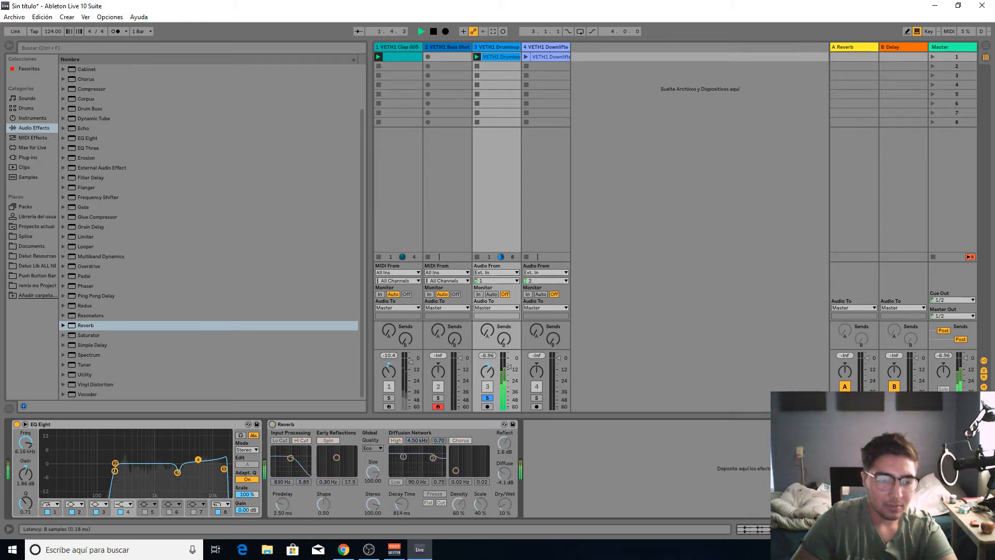
pyautogui.click(272, 424)
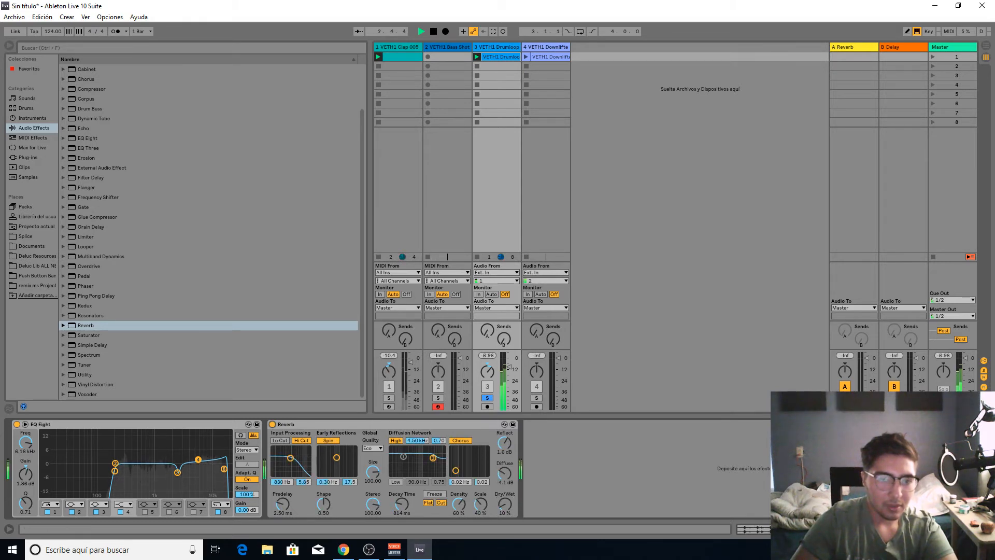
pyautogui.press('space')
# - Solo the Clap track and turn on its EQ Eight during playback
pyautogui.click(389, 398)
pyautogui.press('space')
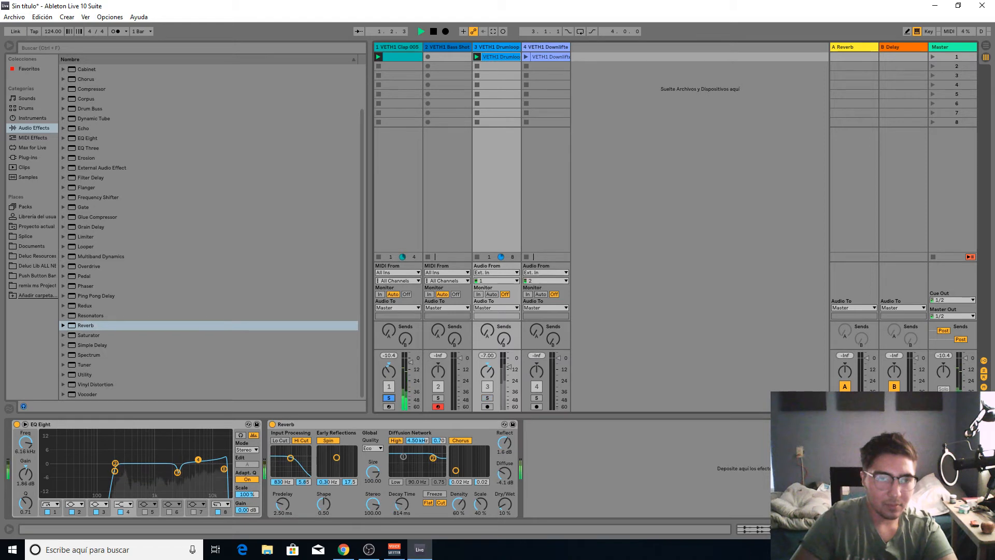
pyautogui.click(398, 47)
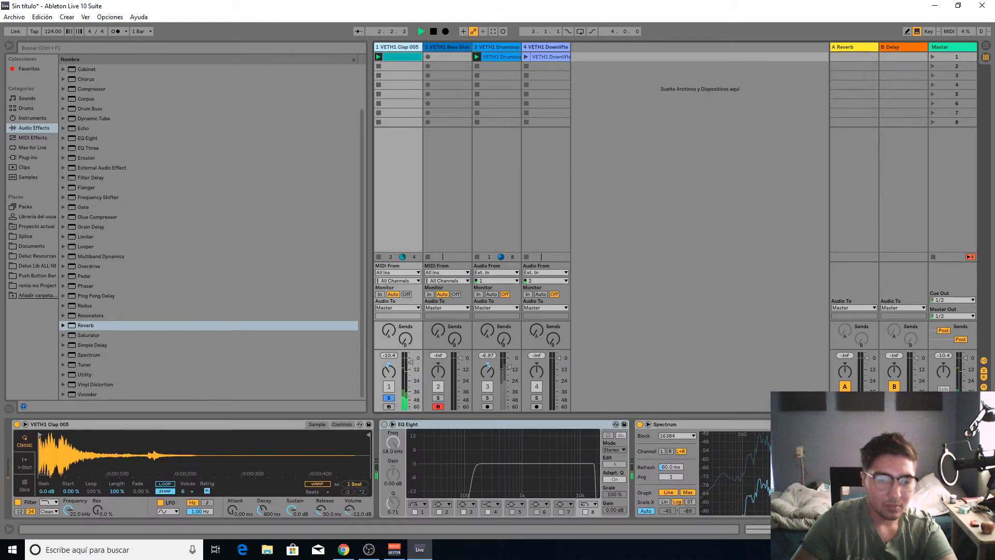
pyautogui.click(384, 424)
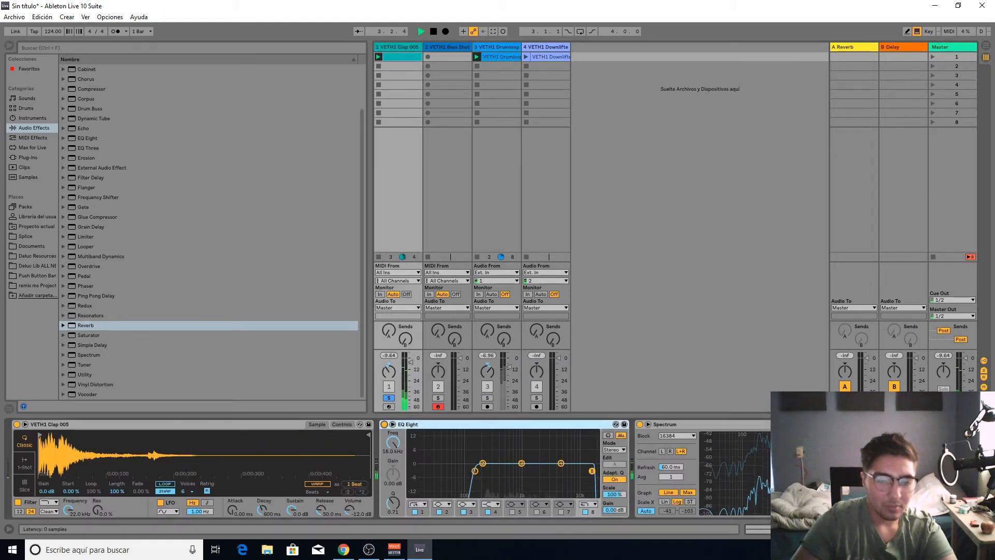
pyautogui.press('space')
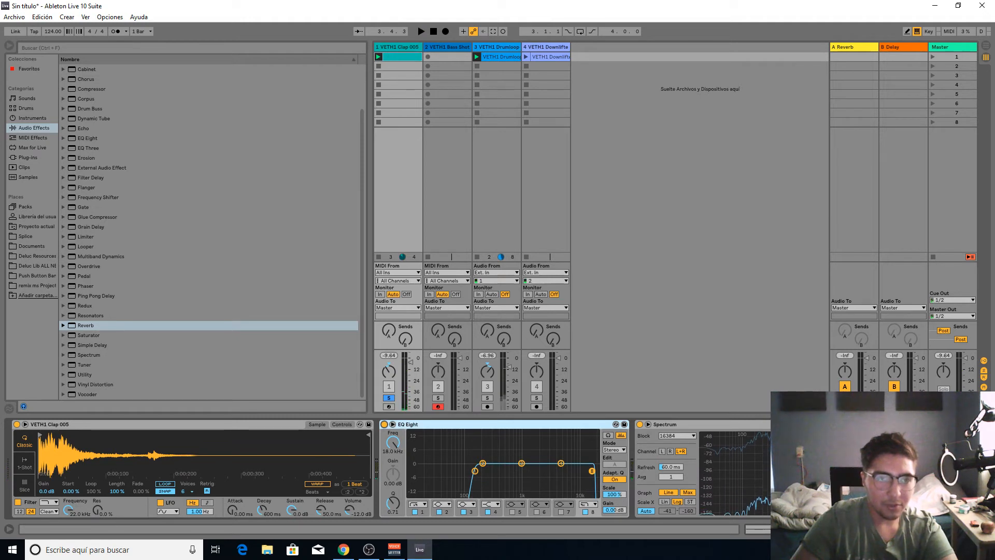
# - Shape the Clap's EQ Eight with a narrow cut near 1.18 kHz and a low cut at about 70 Hz while listening
pyautogui.press('space')
pyautogui.moveTo(475, 471); pyautogui.dragTo(525, 461)
pyautogui.press('space')
pyautogui.press('space')
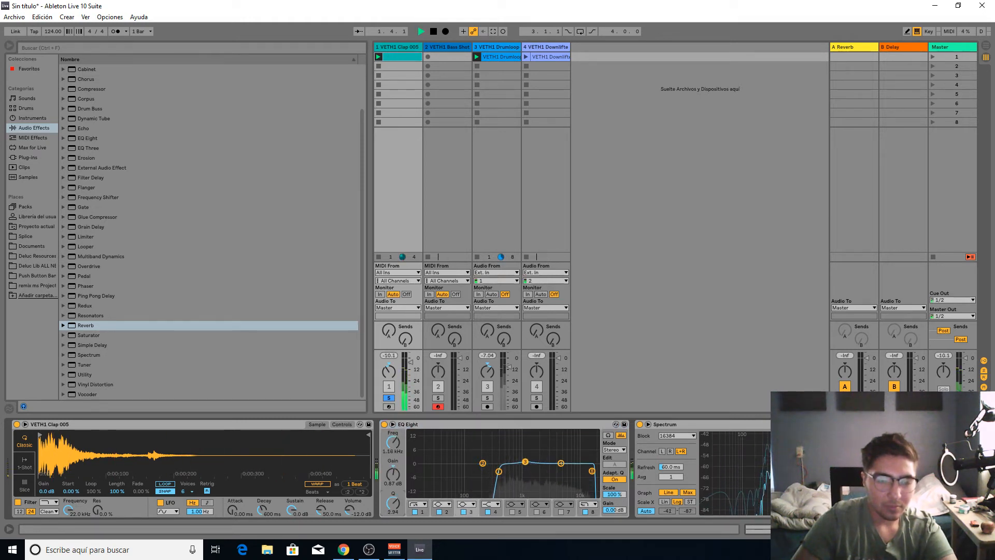
pyautogui.moveTo(525, 481); pyautogui.dragTo(498, 471)
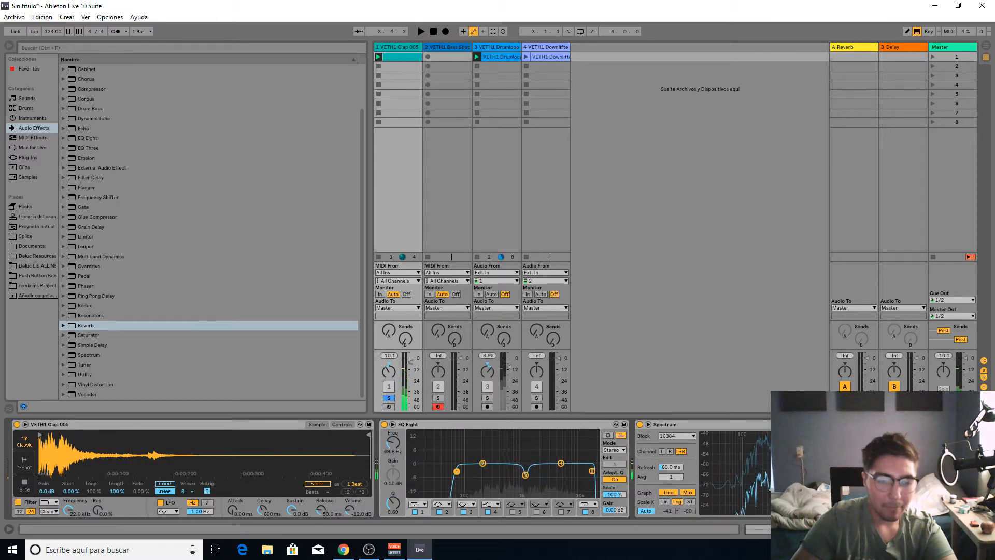
pyautogui.press('space')
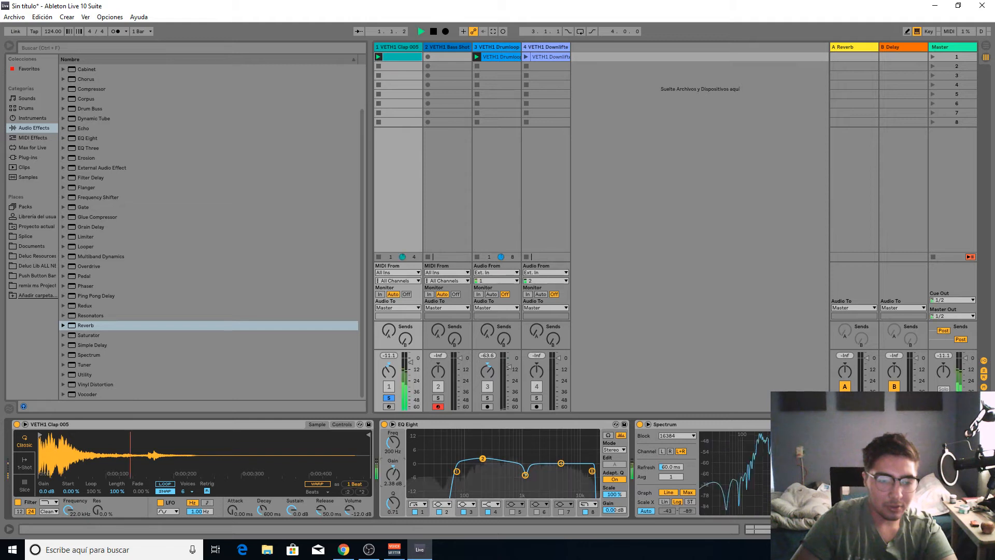
# - Boost the Clap's 200 Hz EQ band by 5.71 dB and narrow it to a Q of 3.46
pyautogui.moveTo(392, 474); pyautogui.dragTo(393, 463)
pyautogui.press('space')
pyautogui.moveTo(393, 503); pyautogui.dragTo(393, 488)
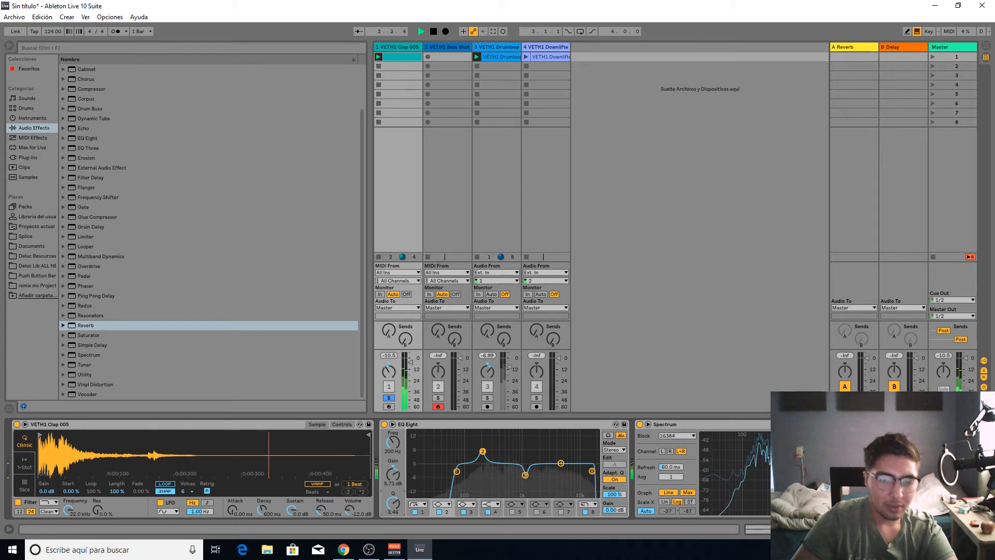
# - Remove the Spectrum from the Clap track, turn off its solo, and play the Clap and Drumloop together
pyautogui.click(674, 424)
pyautogui.press('Delete')
pyautogui.press('space')
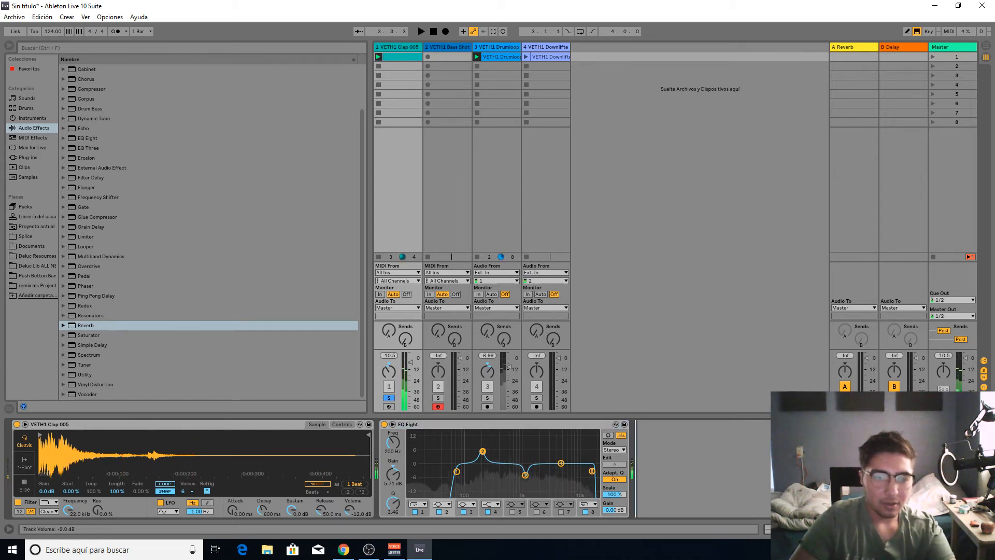
pyautogui.press('space')
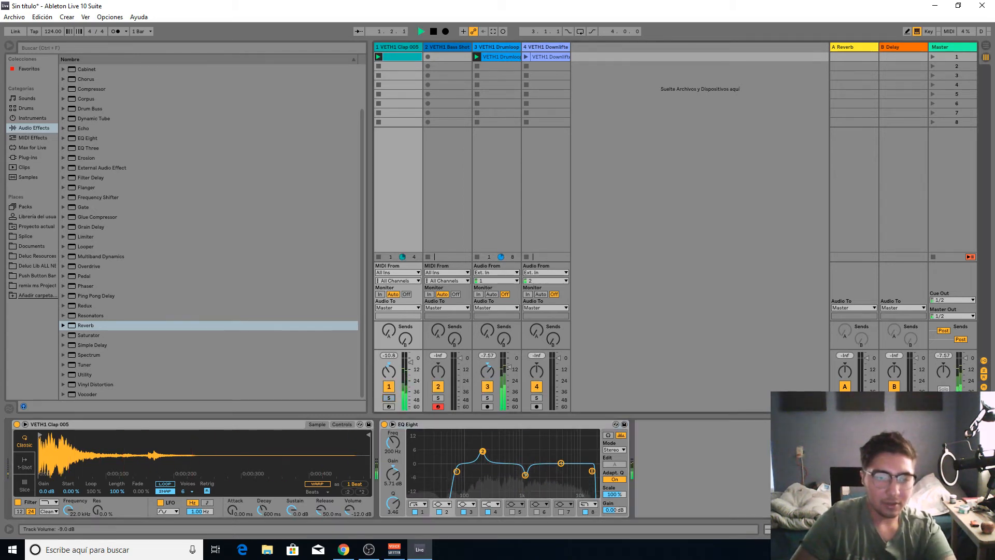
pyautogui.moveTo(509, 369); pyautogui.dragTo(509, 367)
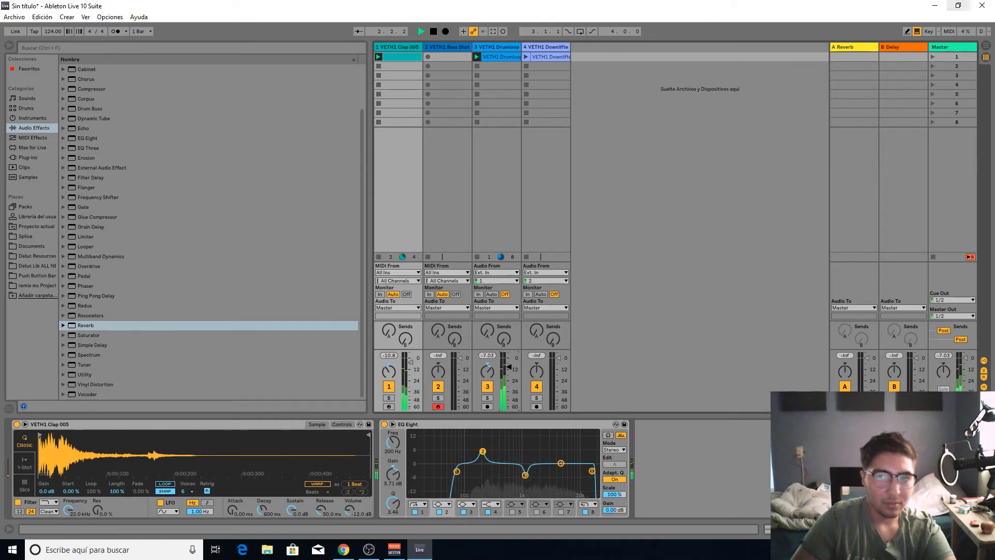
# - Remove the Spectrum from the Master track and stop playback
pyautogui.click(951, 48)
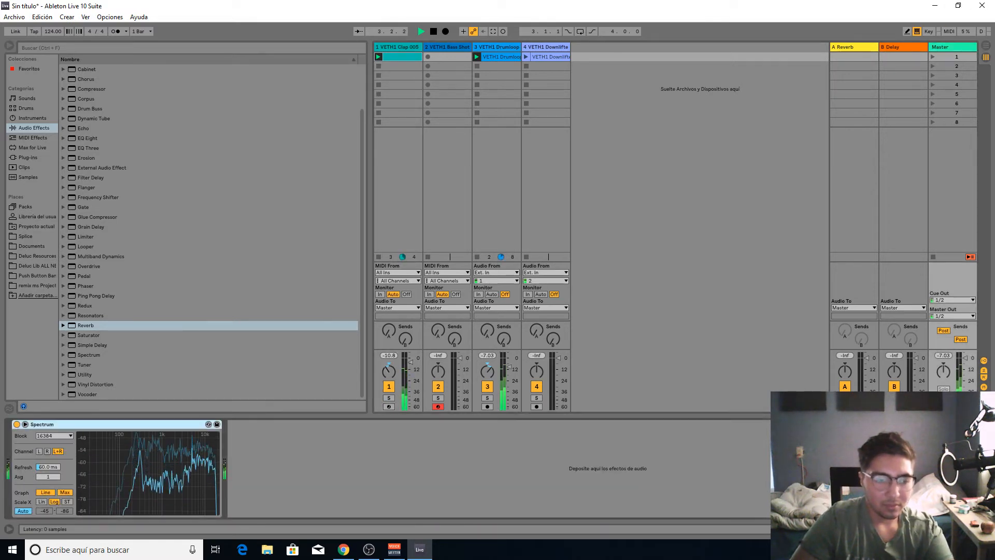
pyautogui.press('Delete')
pyautogui.press('space')
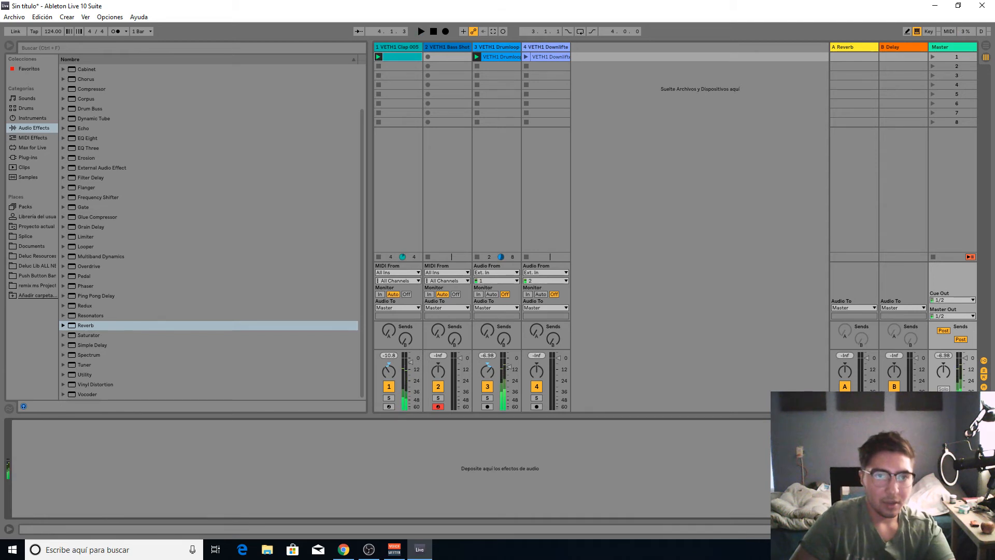
# - Move the Drumloop track next to the Clap track, group the two tracks, and collapse the group
pyautogui.moveTo(497, 47); pyautogui.dragTo(436, 47)
pyautogui.click(398, 47)
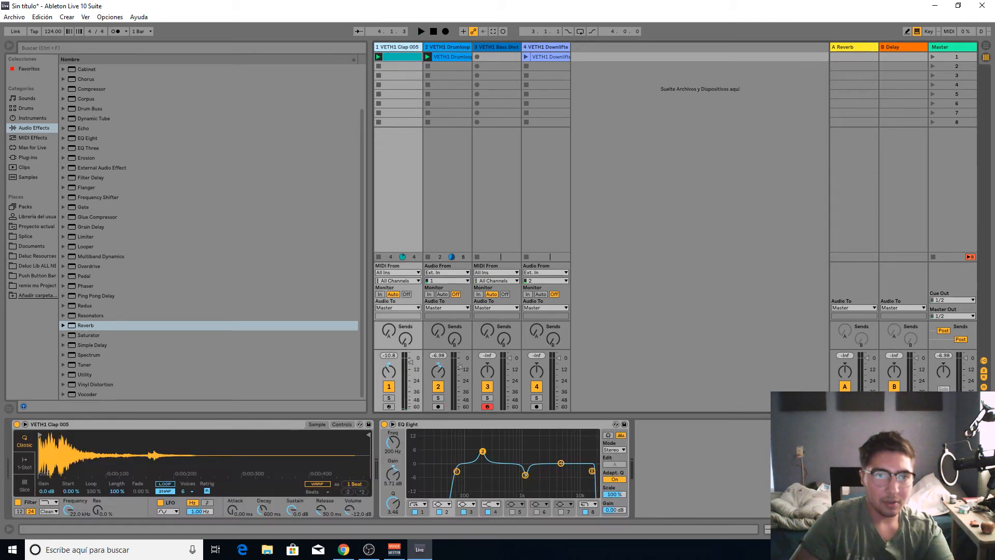
pyautogui.keyDown('shift'); pyautogui.click(438, 47); pyautogui.keyUp('shift')
pyautogui.rightClick(438, 48)
pyautogui.click(493, 125)
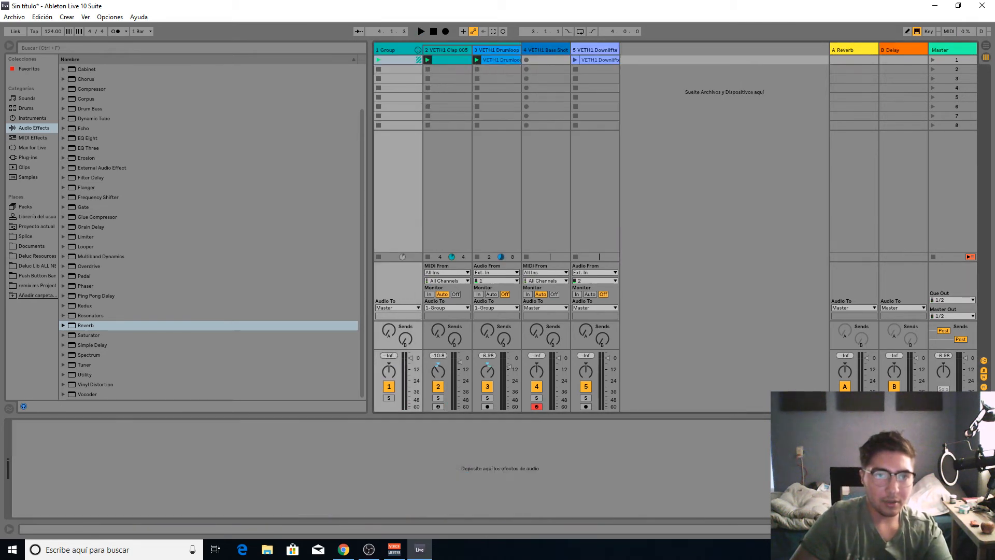
pyautogui.click(418, 50)
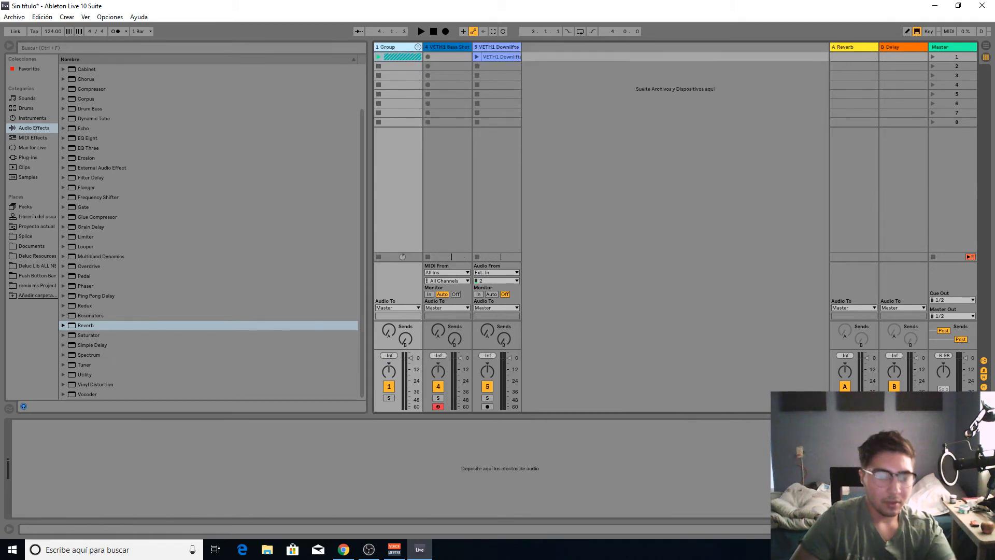
# - Duplicate the group and delete the EQ Eight from the duplicate's Clap track
pyautogui.hotkey('ctrl', 'd')
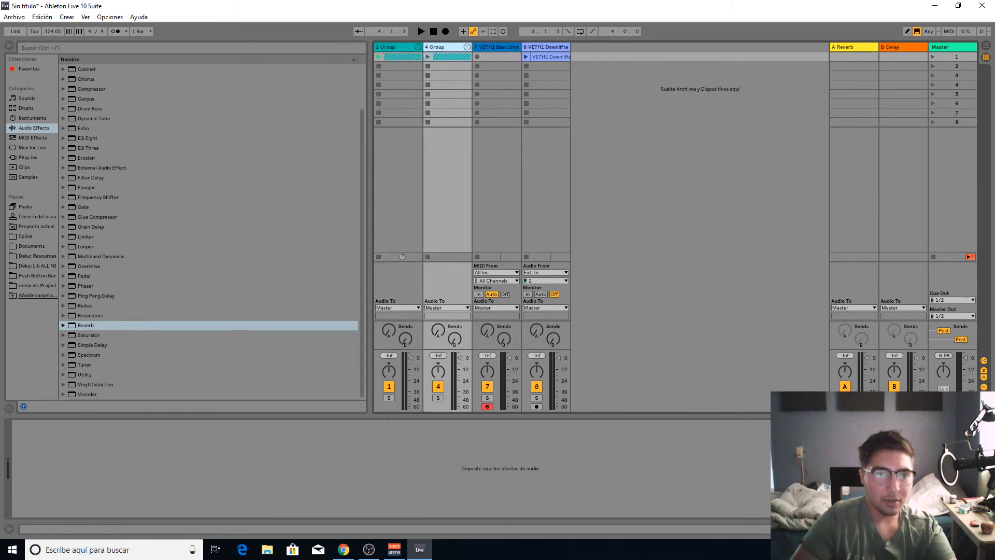
pyautogui.click(467, 47)
pyautogui.click(496, 50)
pyautogui.click(441, 424)
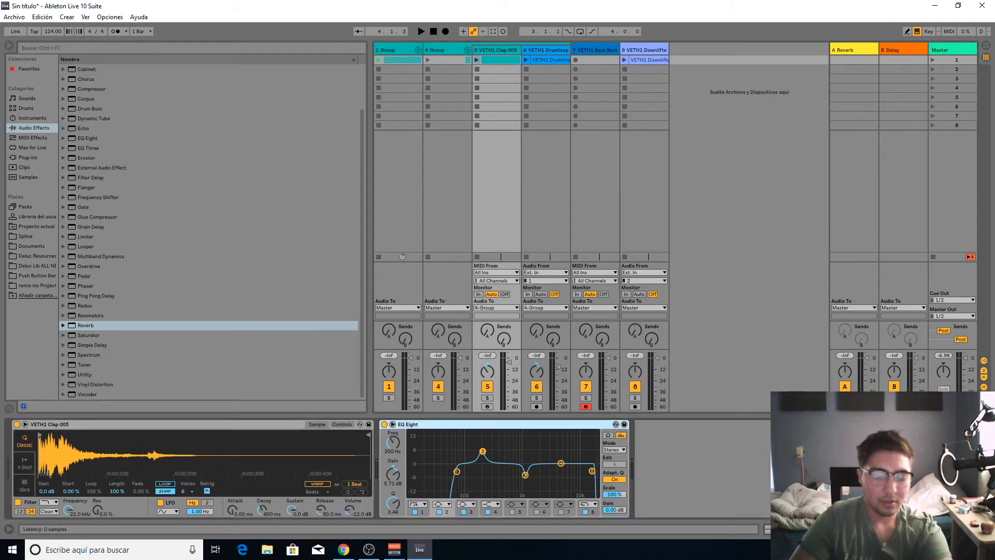
pyautogui.press('Delete')
pyautogui.click(546, 51)
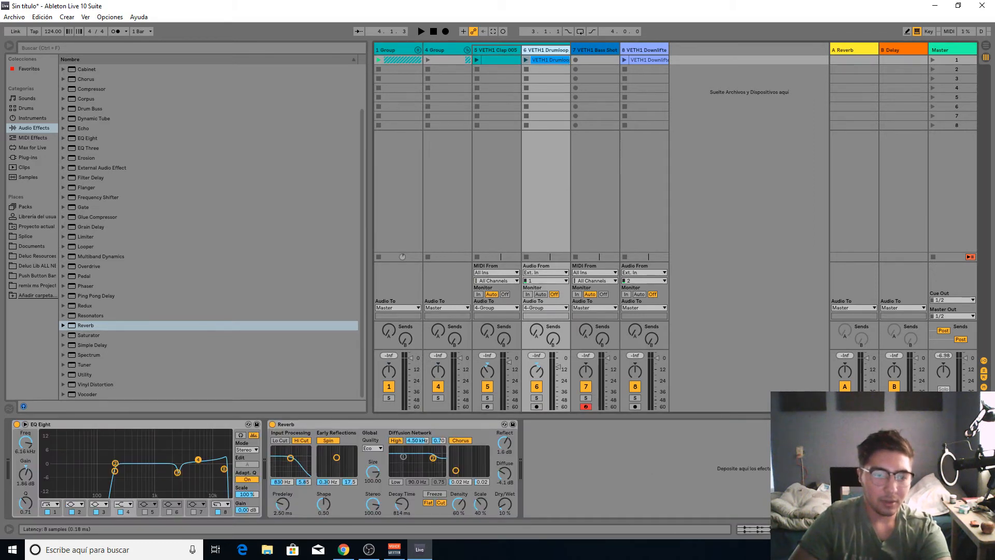
pyautogui.press('Delete')
pyautogui.press('Delete')
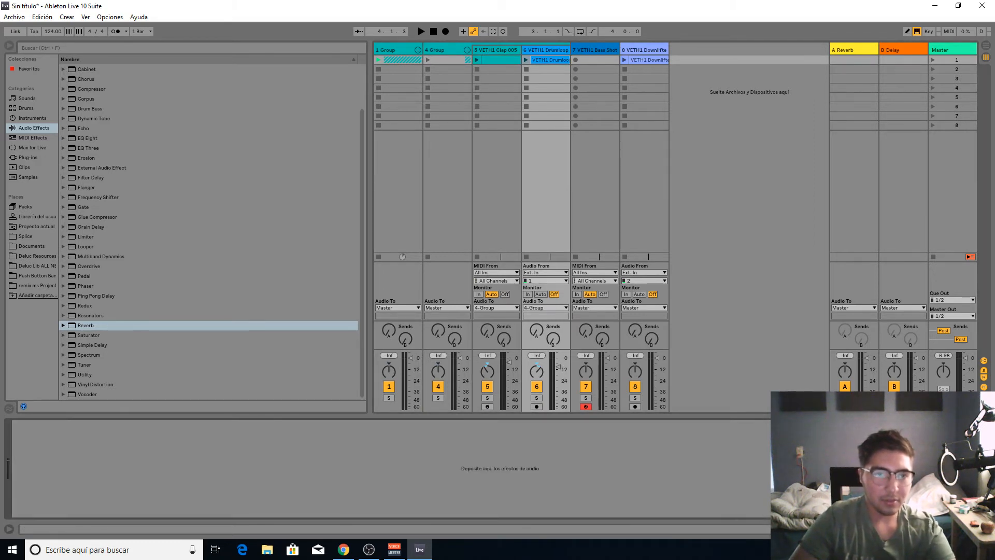
pyautogui.click(546, 50)
pyautogui.click(497, 50)
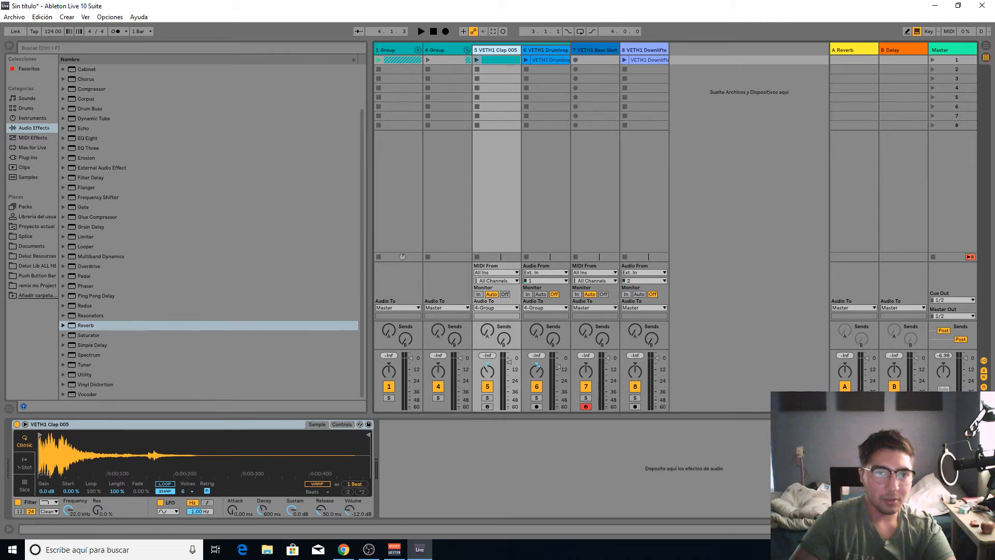
# - Collapse the duplicate group, give it a name beginning with "DRY CLAP AND", and rename the original group "WET GROUP"
pyautogui.click(467, 51)
pyautogui.hotkey('ctrl', 'r')
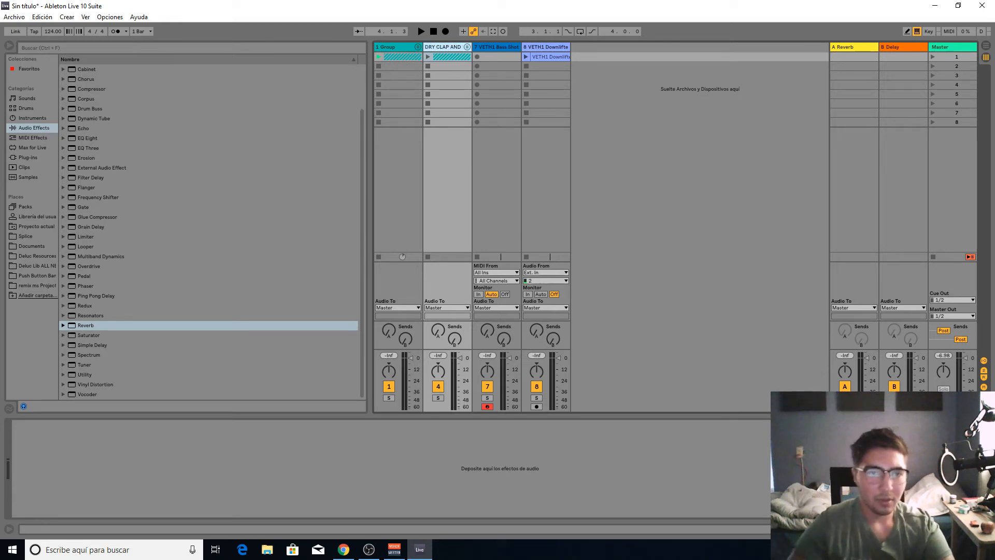
pyautogui.click(395, 47)
pyautogui.write('WET GROUP')
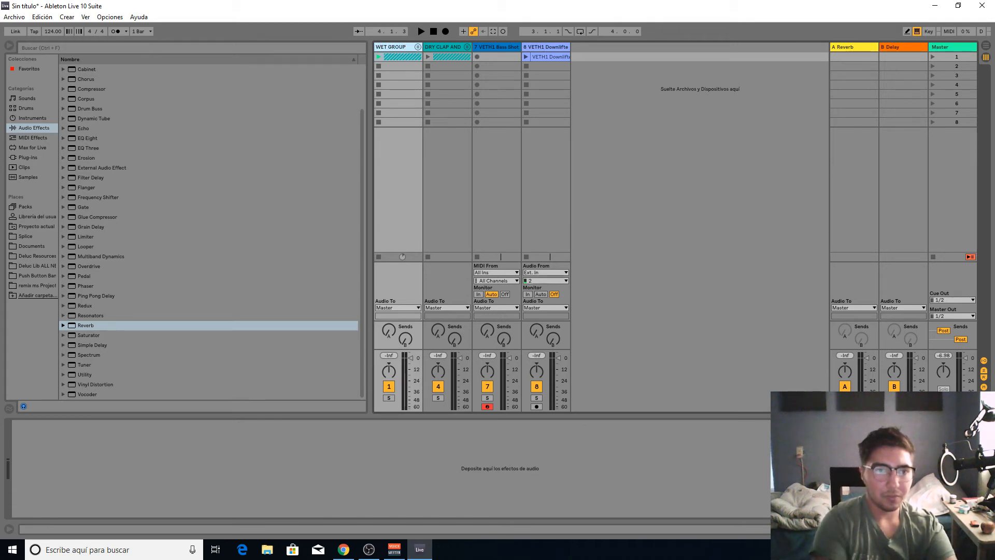
# - Audition the wet group against the soloed dry group, and turn the solo off
pyautogui.click(389, 398)
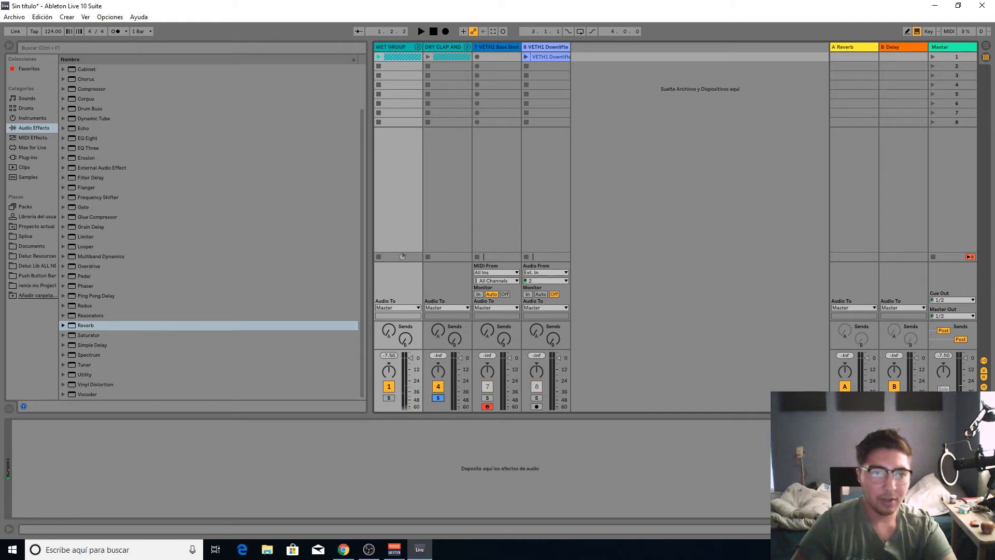
pyautogui.press('space')
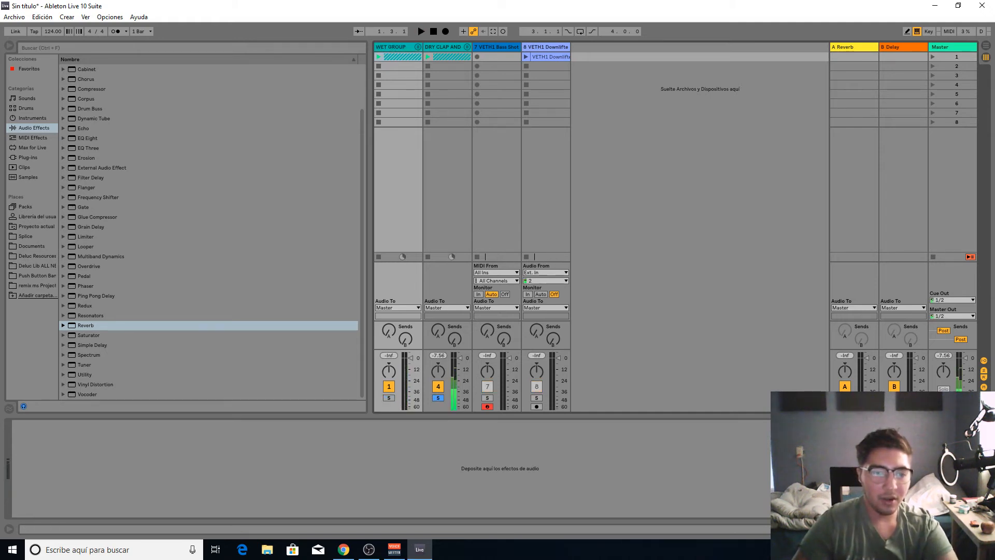
pyautogui.click(438, 398)
# - Add a Spectrum to the Master track and set its Block size to 16384
pyautogui.click(953, 48)
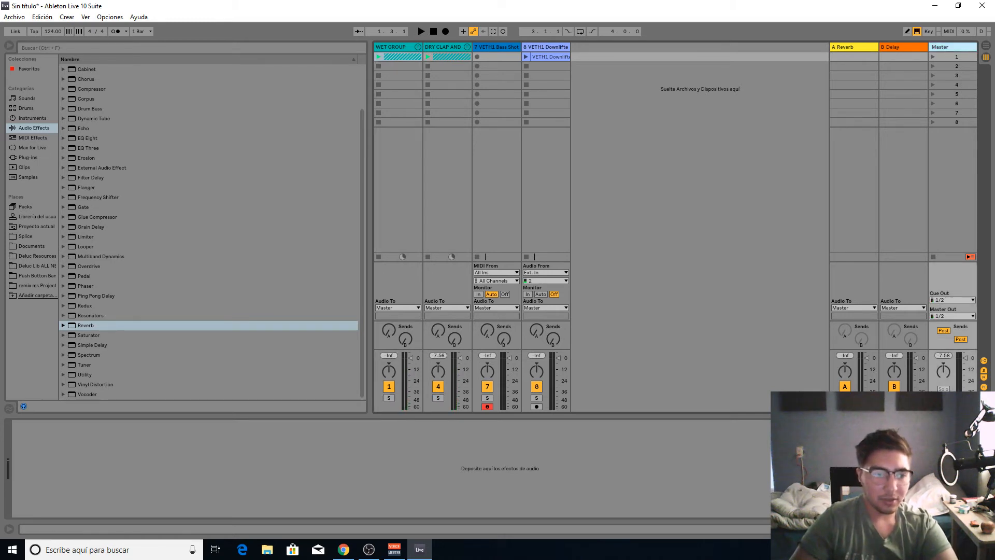
pyautogui.doubleClick(90, 355)
pyautogui.click(55, 436)
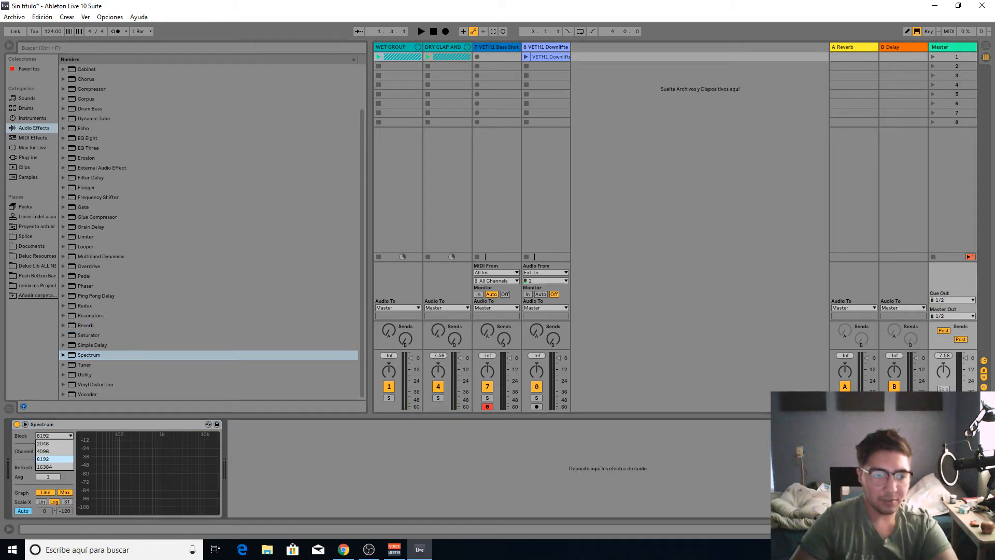
pyautogui.click(54, 467)
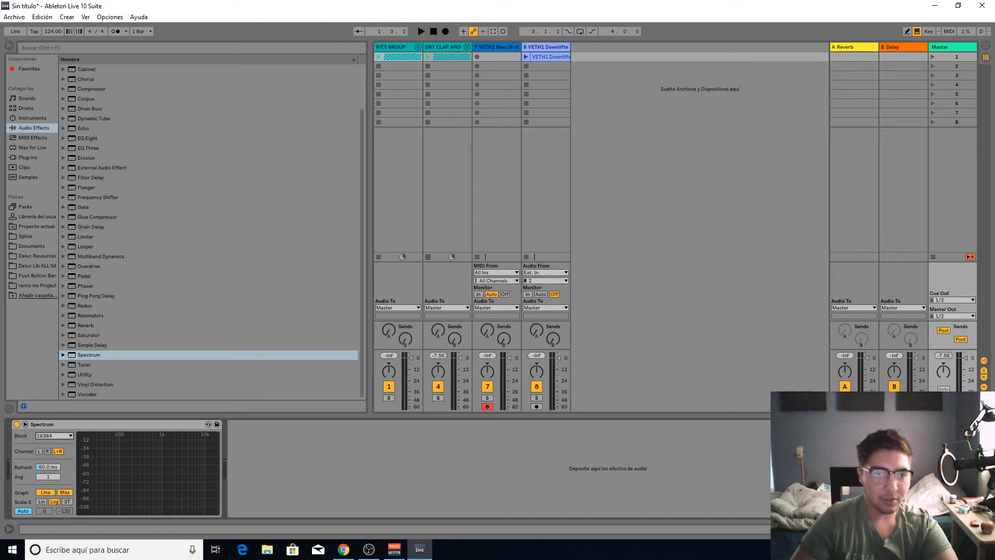
# - Play the WET GROUP and examine its frequency content in the Master Spectrum's expanded display
pyautogui.press('space')
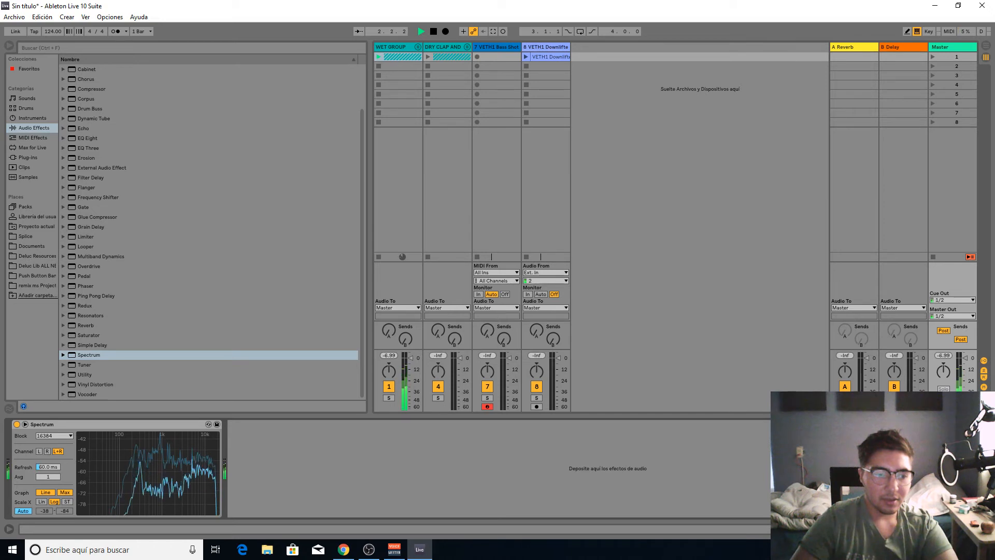
pyautogui.moveTo(128, 463)
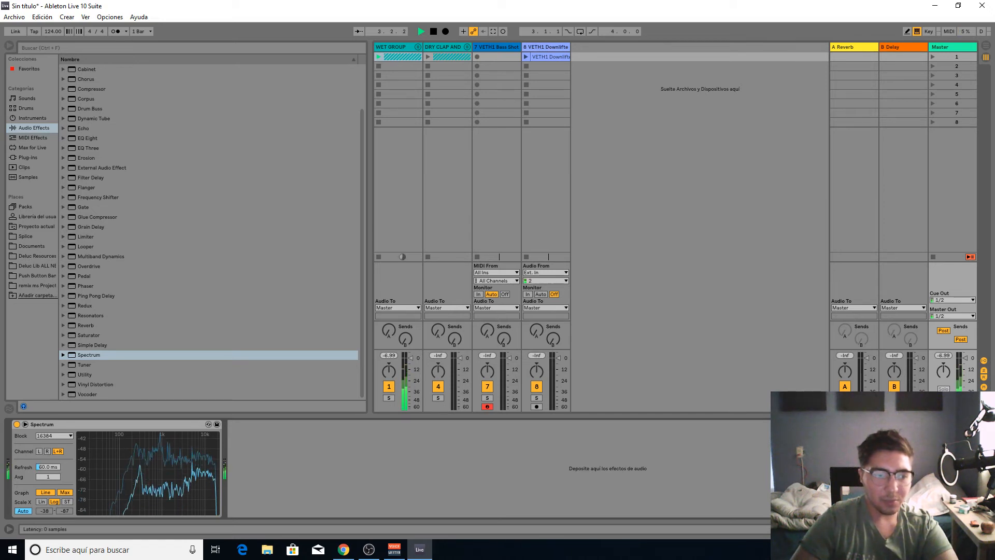
pyautogui.click(25, 425)
pyautogui.press('space')
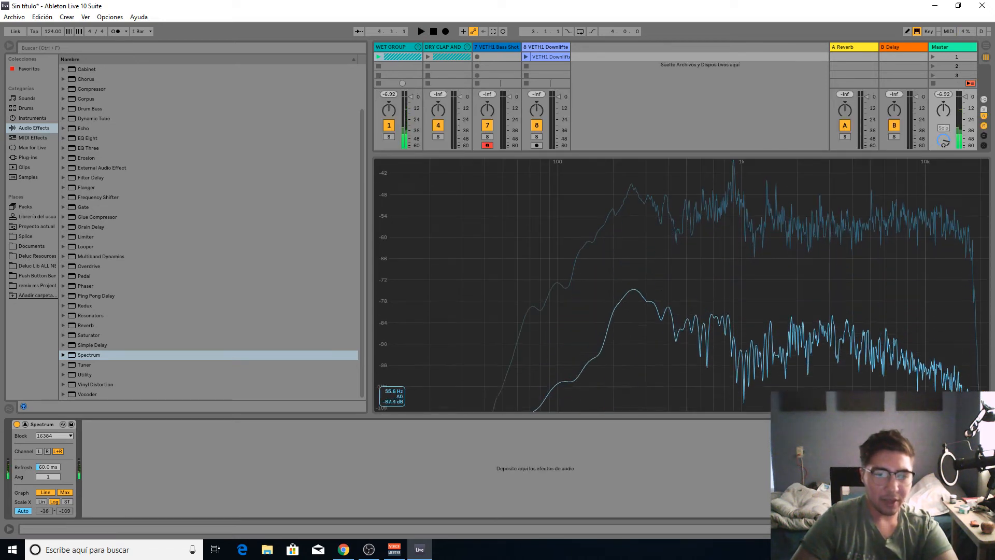
# - Replay the WET GROUP and examine its frequency peaks in the expanded Spectrum display
pyautogui.moveTo(600, 292)
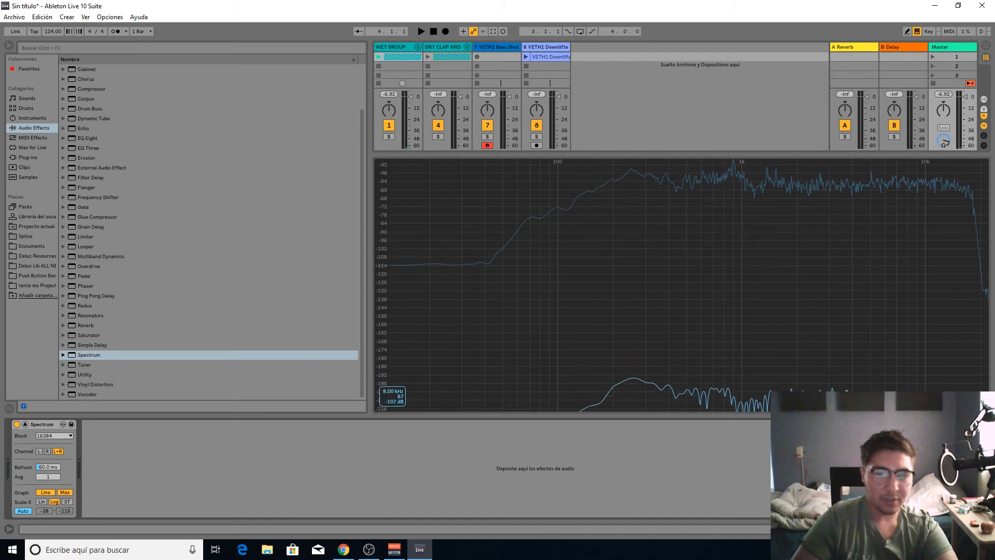
pyautogui.press('space')
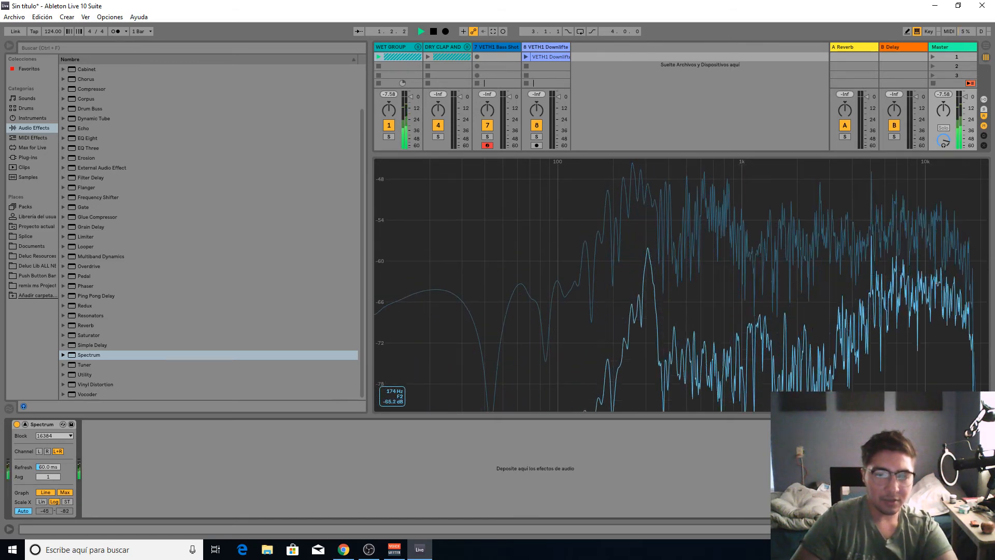
pyautogui.press('space')
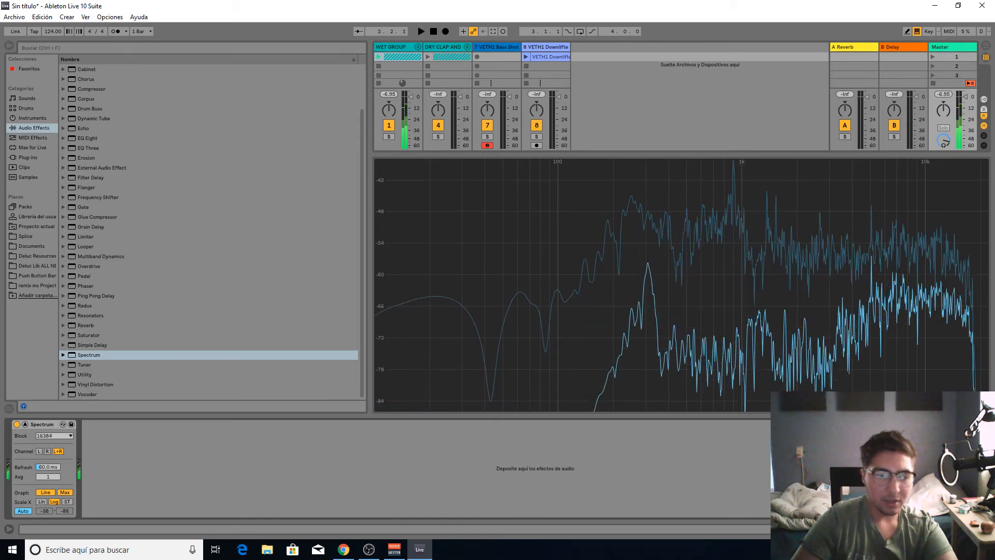
# - Return the Spectrum to its compact display, check the wet group's playback on it, and delete the Spectrum from the Master
pyautogui.click(25, 424)
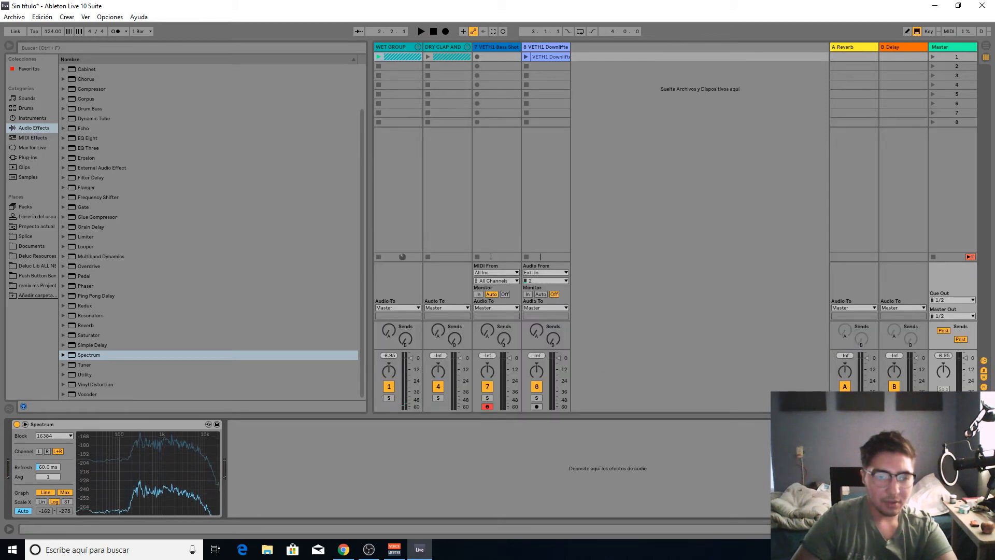
pyautogui.press('space')
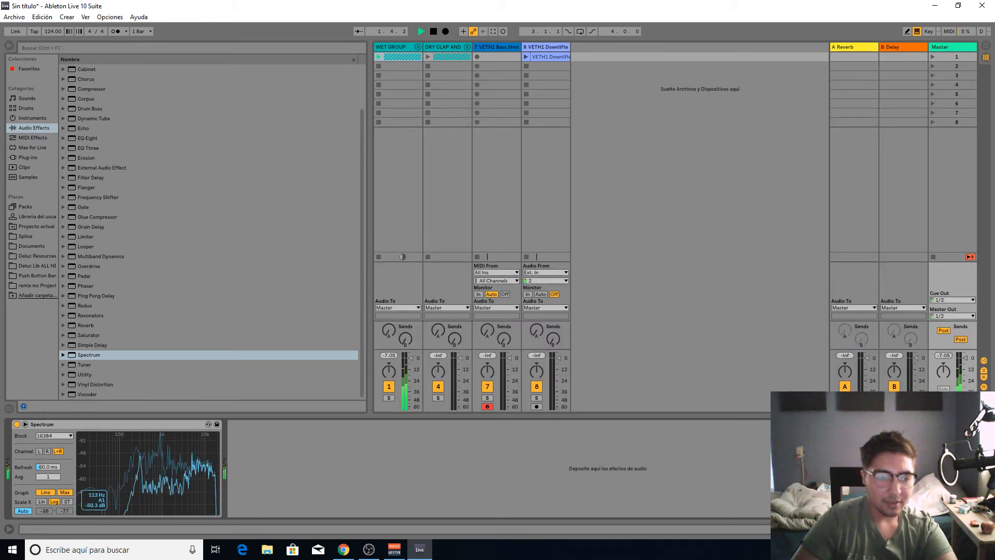
pyautogui.press('space')
pyautogui.press('Delete')
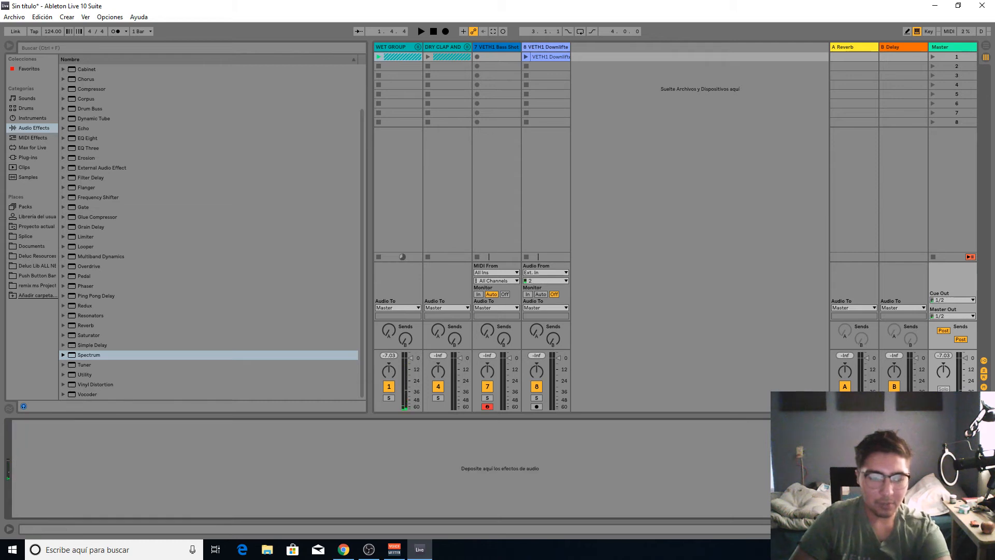
# - Solo the dry clap group, launch its clips to audition it, and turn the solo off
pyautogui.click(438, 398)
pyautogui.press('space')
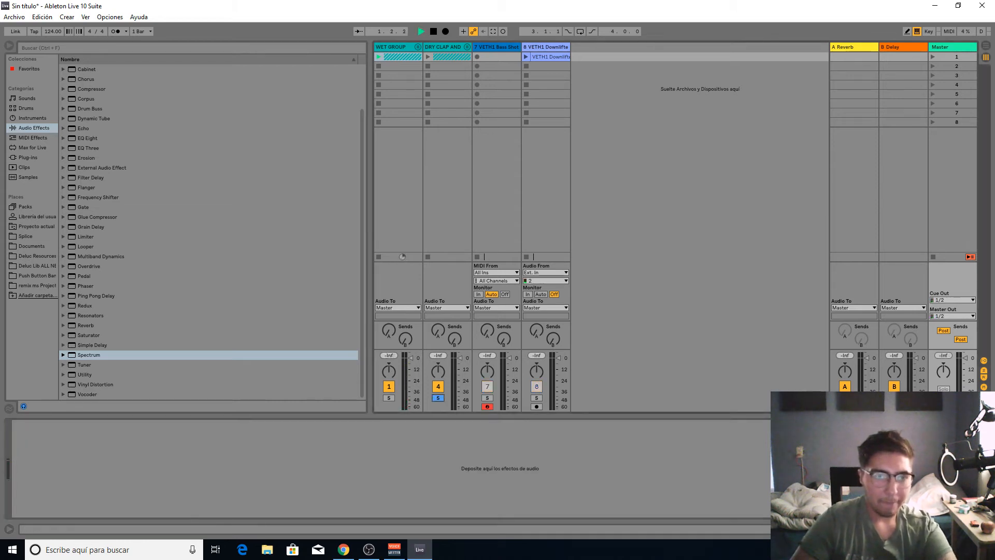
pyautogui.click(443, 47)
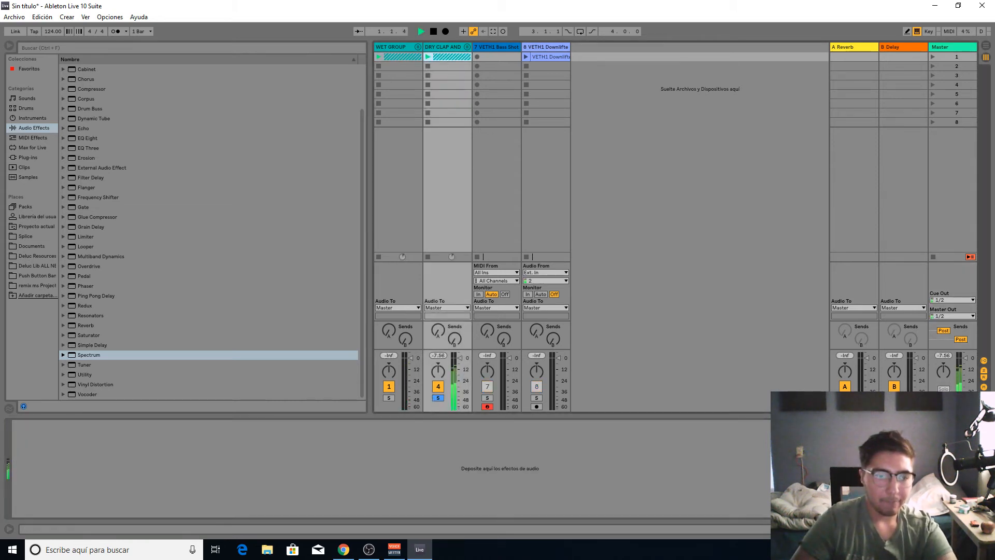
pyautogui.click(952, 47)
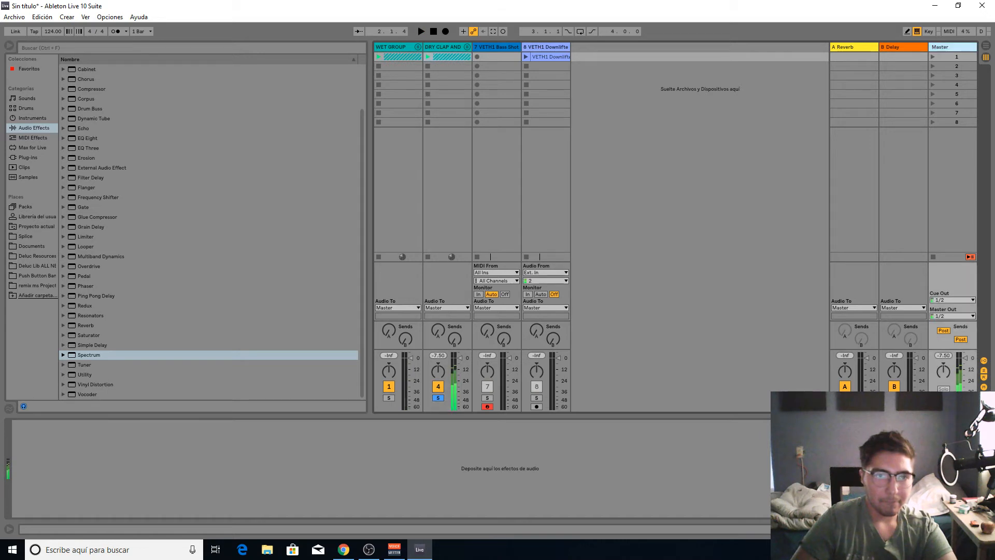
pyautogui.click(438, 398)
# - Add a new Spectrum to the Master during playback of the dry group and set its Block size to 16384
pyautogui.press('space')
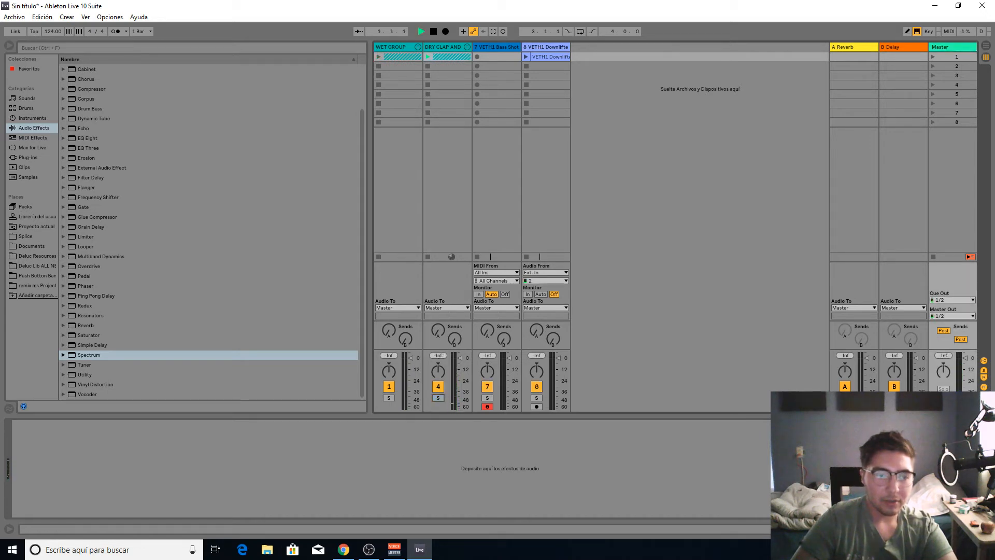
pyautogui.click(89, 355)
pyautogui.press('Return')
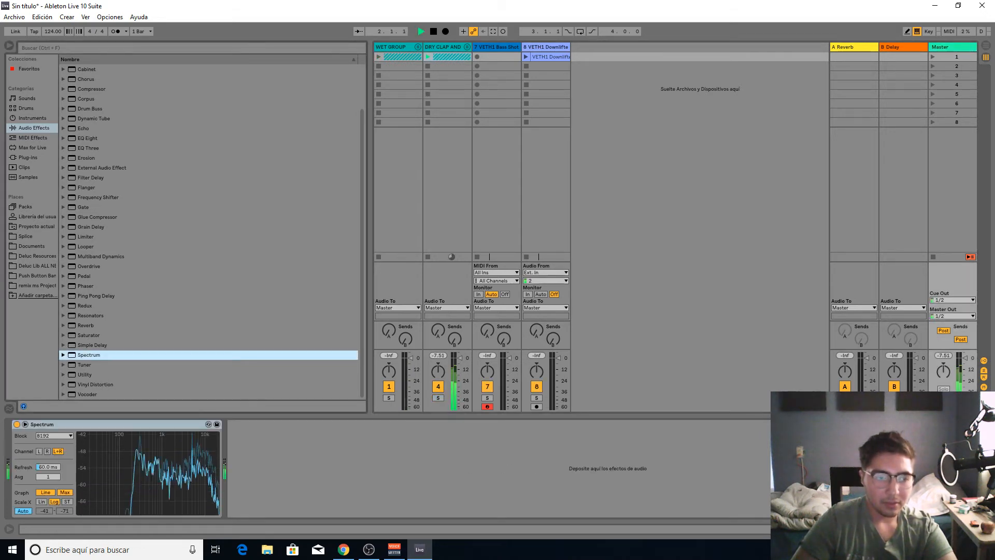
pyautogui.moveTo(151, 457)
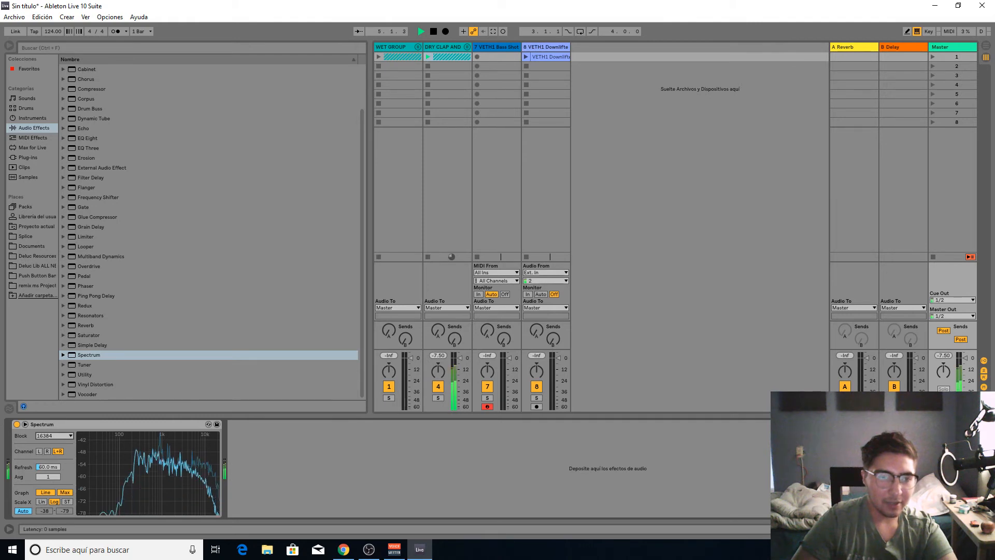
# - Play the dry group repeatedly and examine its frequency content in the Master Spectrum
pyautogui.moveTo(153, 476)
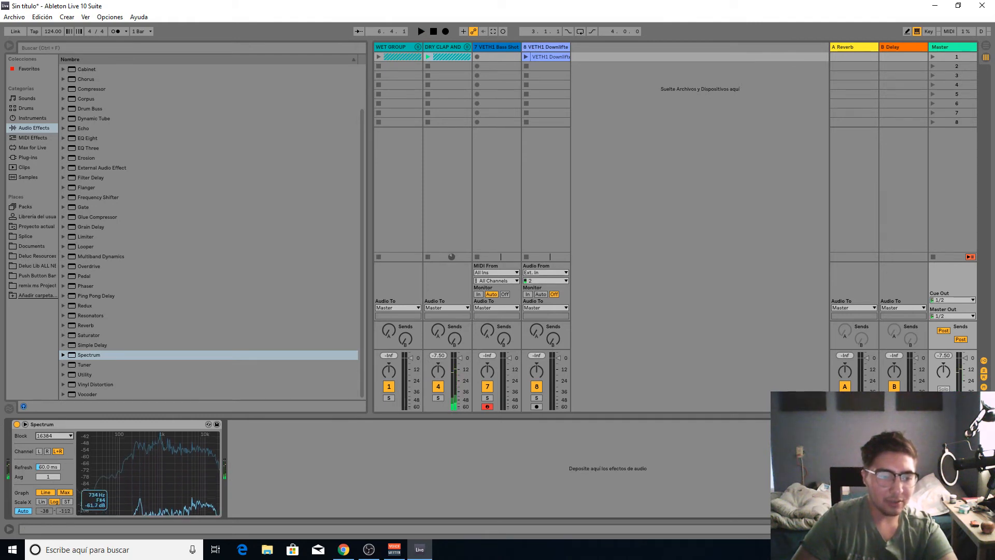
pyautogui.press('space')
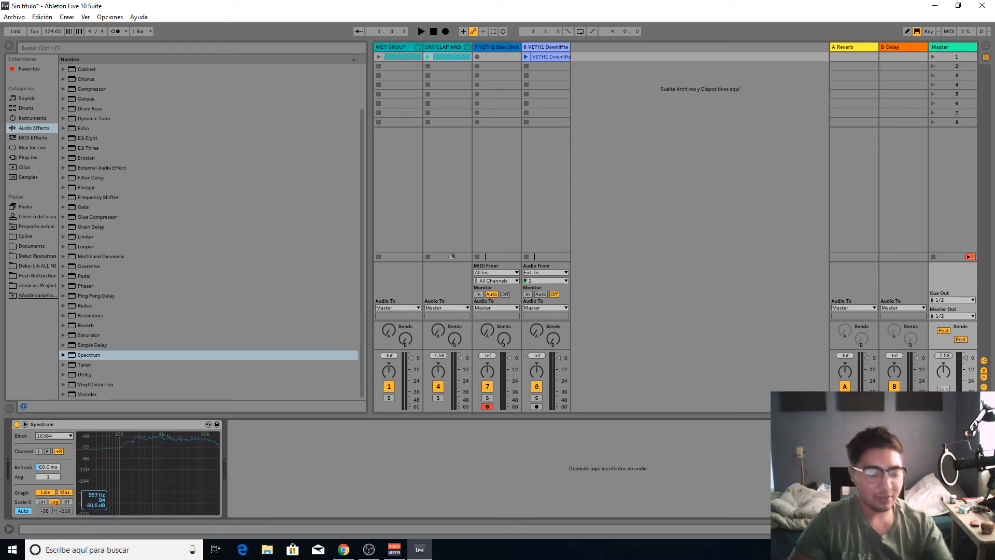
pyautogui.press('space')
pyautogui.press('space')
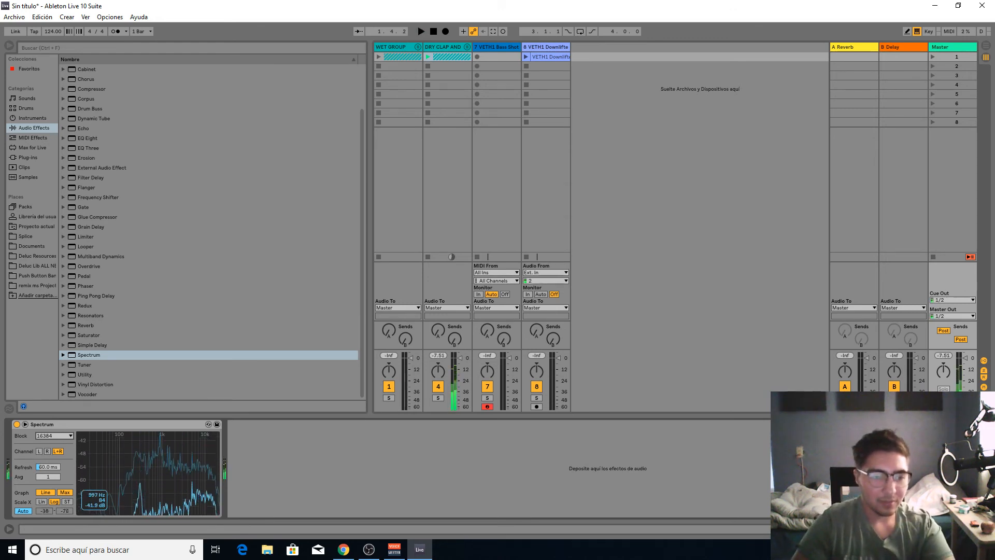
pyautogui.press('space')
pyautogui.press('space')
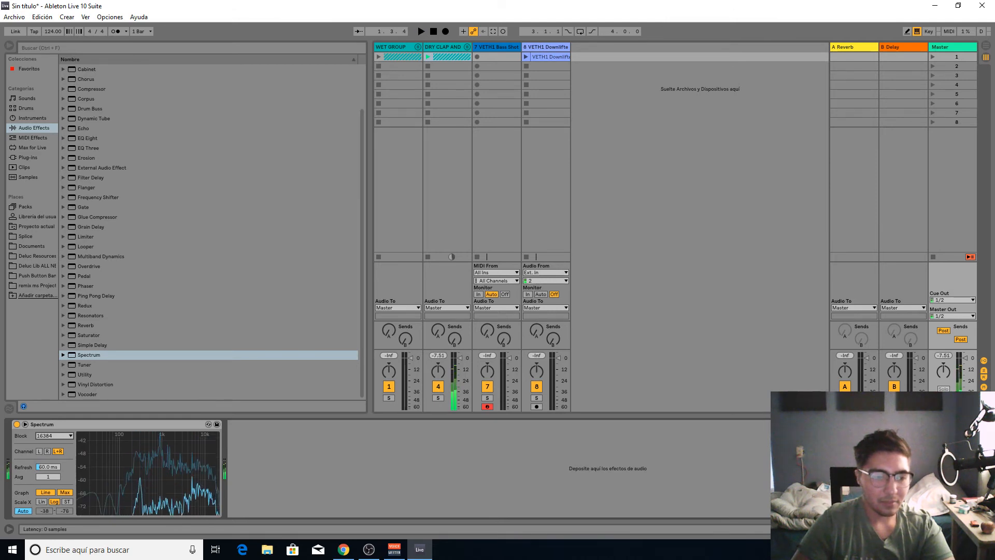
# - Delete the Spectrum from the Master, and remove the dry clap group and the VETH1 Bass Shots track
pyautogui.press('space')
pyautogui.press('Delete')
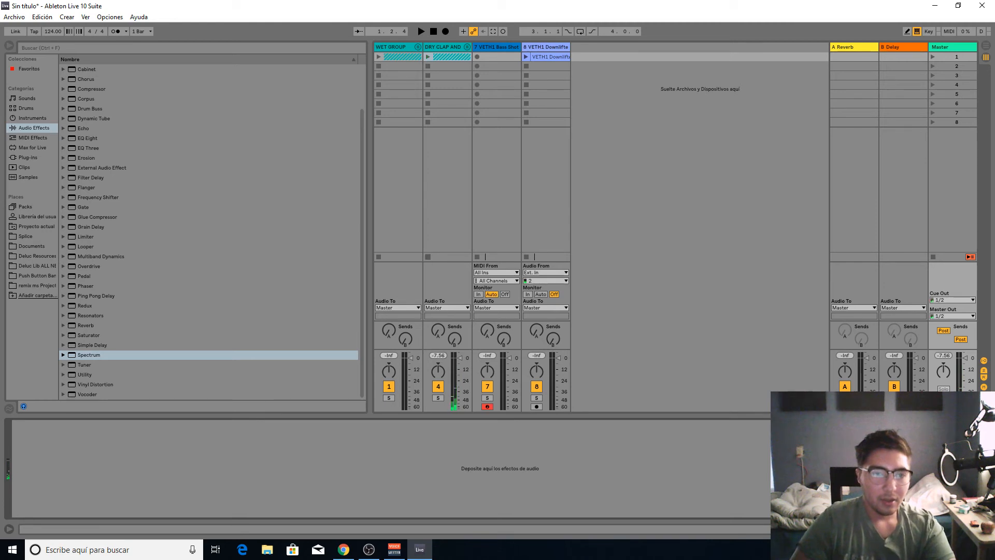
pyautogui.click(443, 48)
pyautogui.press('Delete')
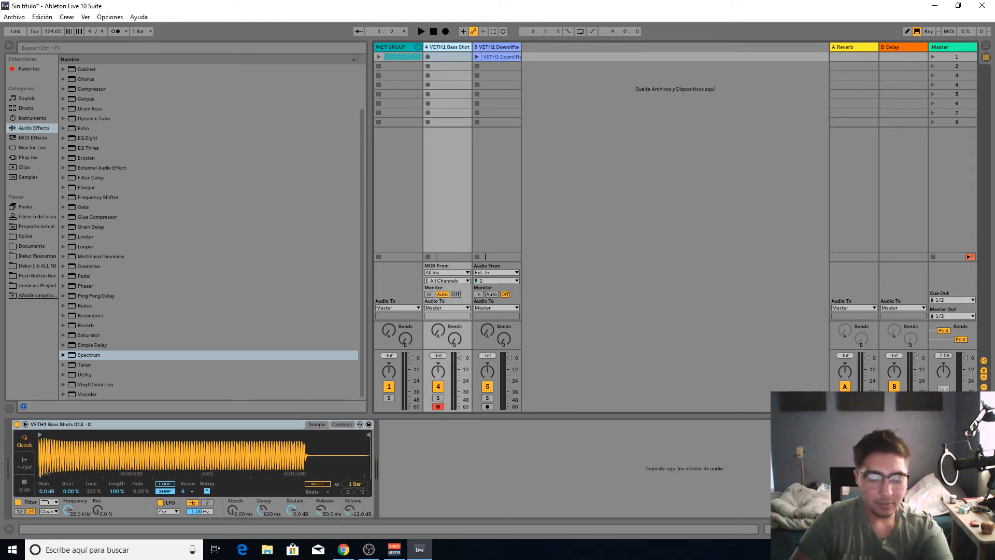
pyautogui.press('Delete')
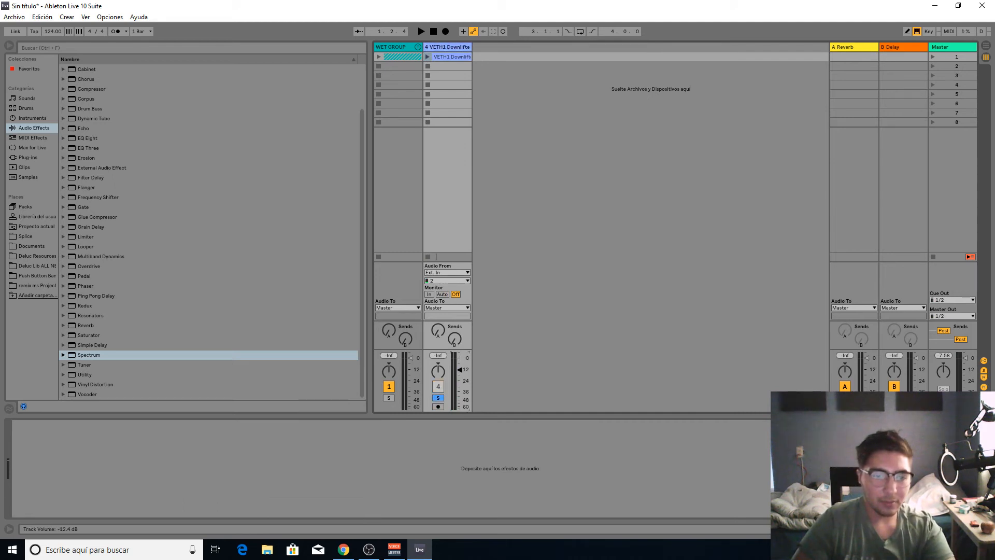
# - Audition the VETH1 Downlifter clip and add an EQ Eight to its track
pyautogui.click(427, 57)
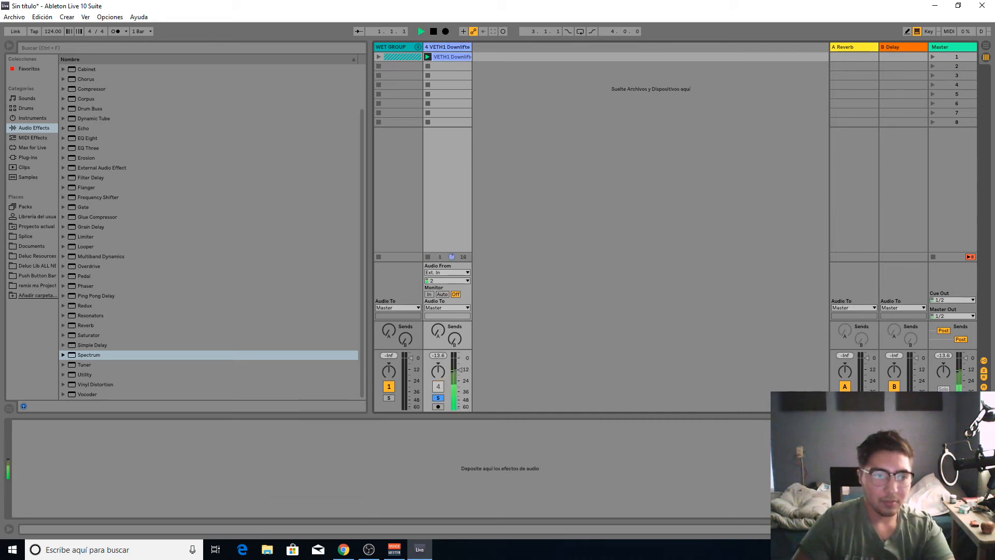
pyautogui.press('space')
pyautogui.doubleClick(88, 139)
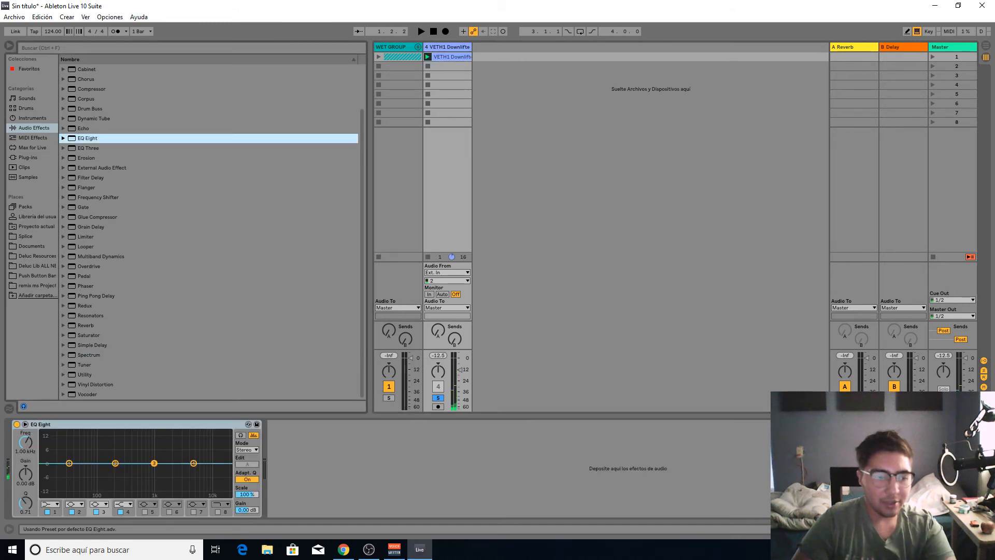
# - Make band 1 of the EQ Eight a low cut at about 103 Hz and play the Downlifter clip through it
pyautogui.click(51, 503)
pyautogui.click(51, 442)
pyautogui.moveTo(69, 471); pyautogui.dragTo(98, 470)
pyautogui.press('space')
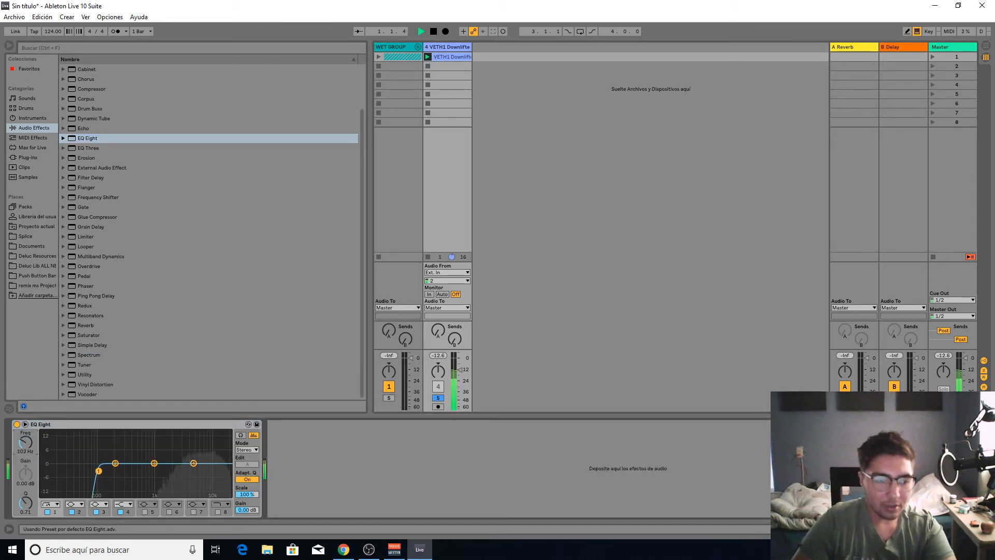
# - Enable EQ Eight's band 8 as a high cut at 18.0 kHz and raise band 1's low cut to about 346 Hz
pyautogui.press('space')
pyautogui.click(221, 512)
pyautogui.click(218, 512)
pyautogui.press('space')
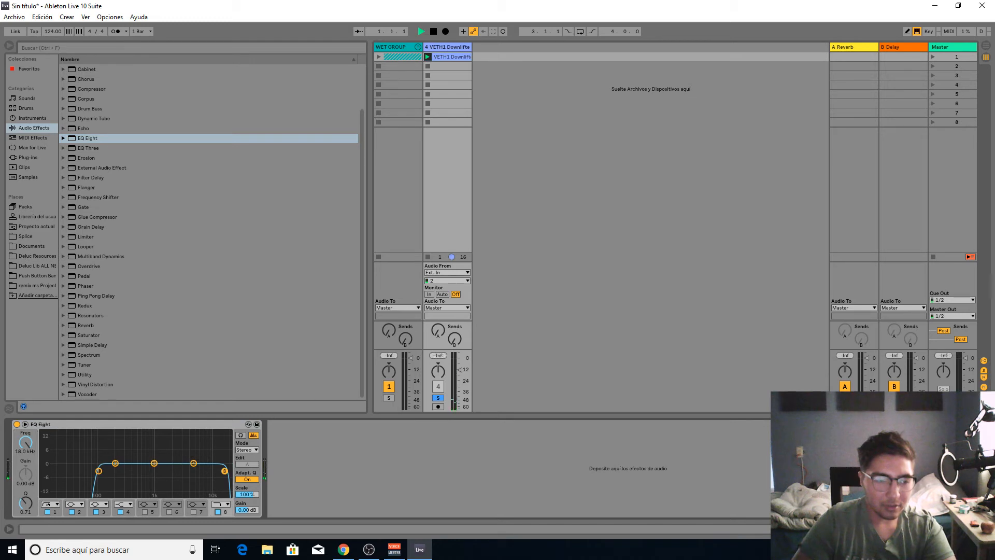
pyautogui.press('space')
pyautogui.click(98, 471)
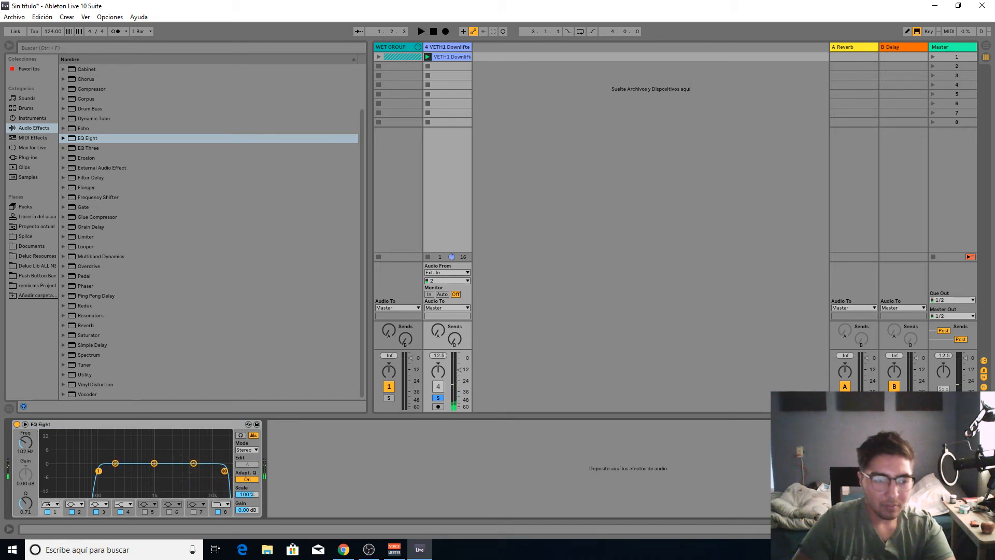
pyautogui.moveTo(98, 471); pyautogui.dragTo(128, 471)
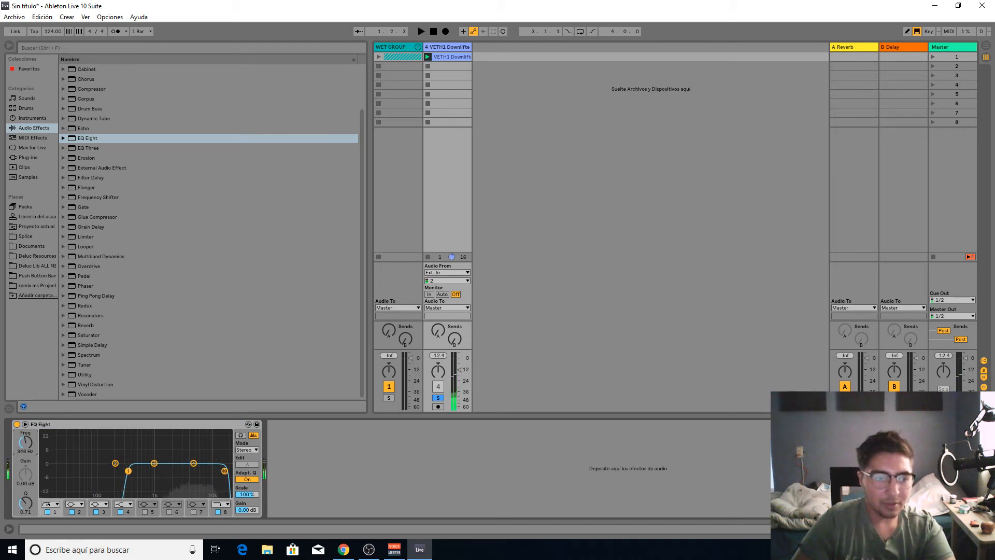
# - Add a Reverb after the EQ Eight on the Downlifter track and audition the result
pyautogui.doubleClick(86, 325)
pyautogui.press('space')
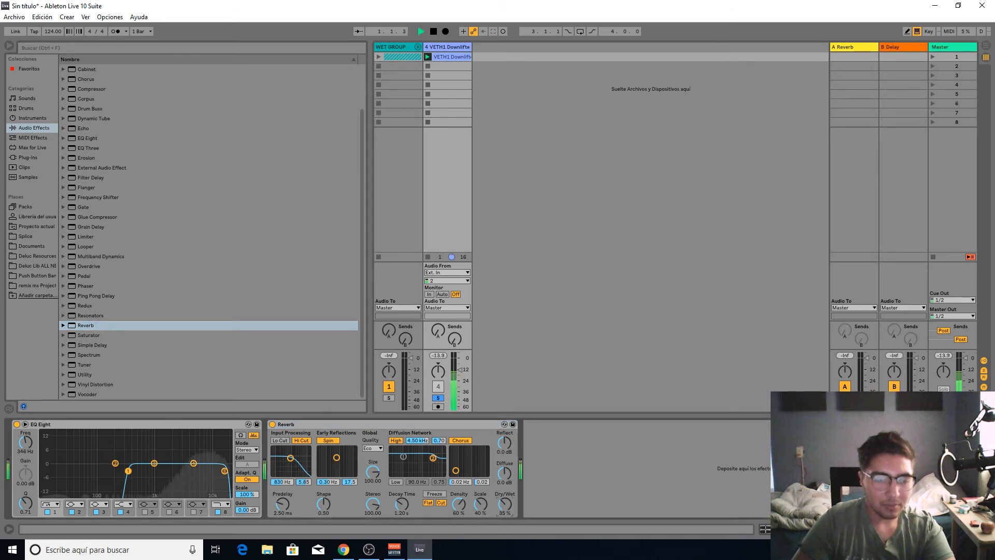
pyautogui.press('space')
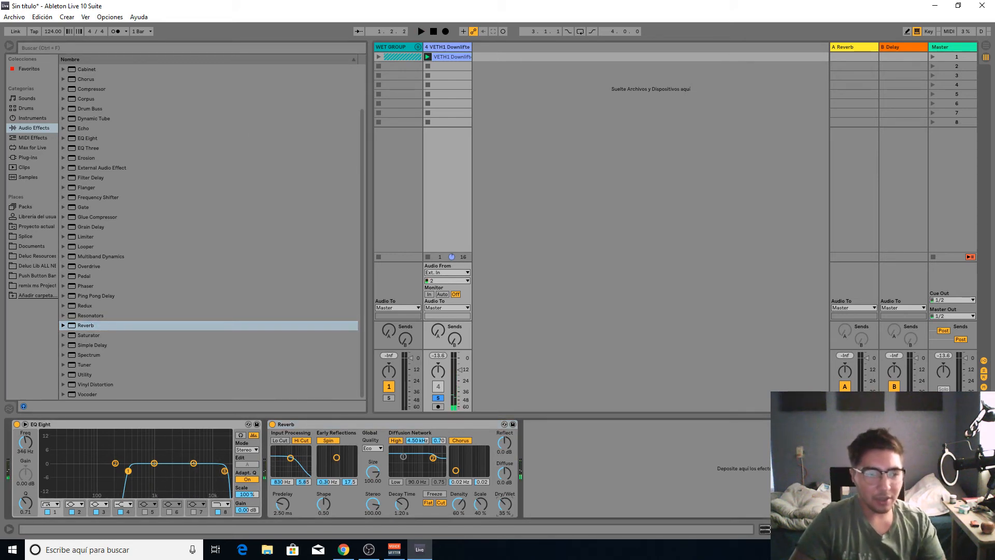
# - Add a Ping Pong Delay after the Reverb and lower its Dry/Wet to 26 % during playback
pyautogui.doubleClick(96, 295)
pyautogui.press('space')
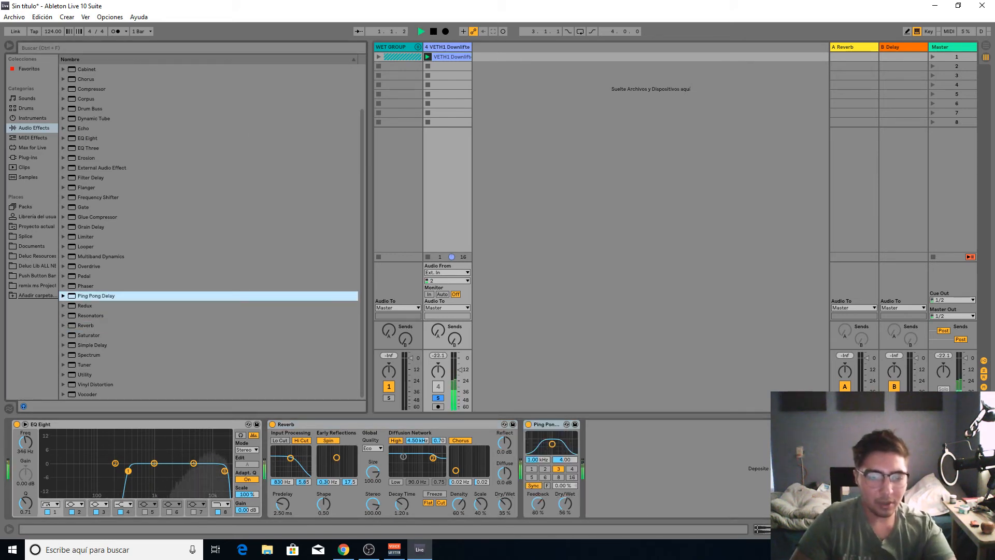
pyautogui.moveTo(565, 503); pyautogui.dragTo(565, 519)
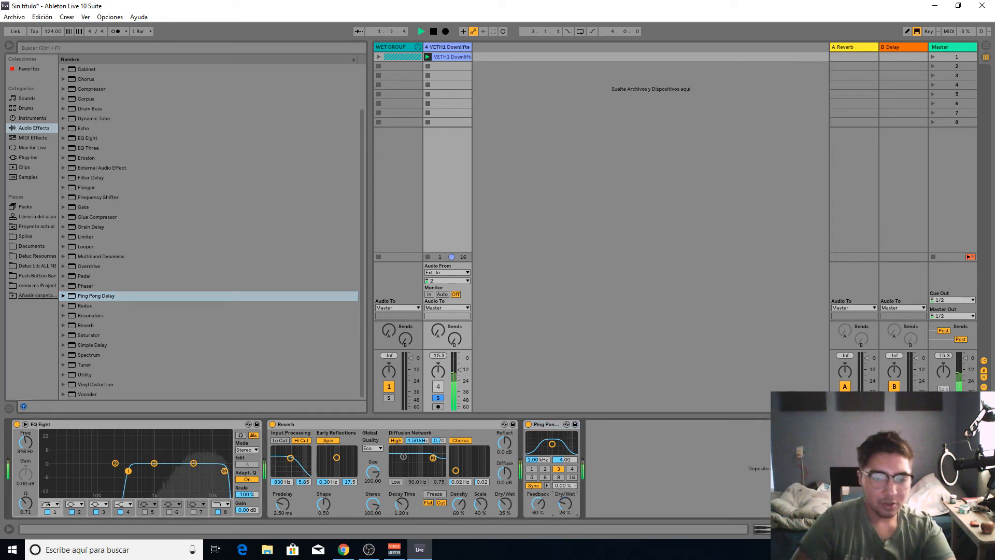
pyautogui.press('space')
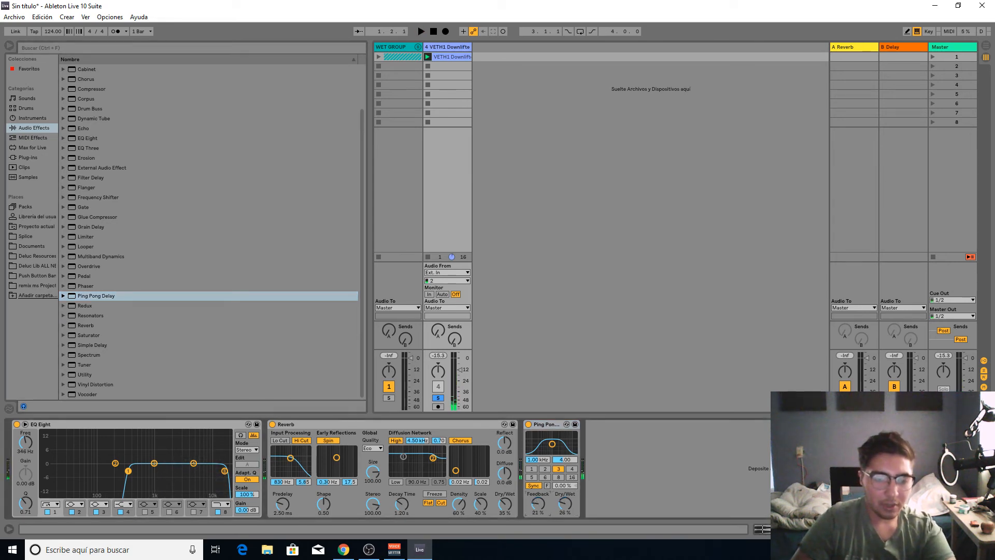
# - Set the Ping Pong Delay's Feedback to 46 % and its filter to about 635 Hz with a width of 2.05
pyautogui.press('space')
pyautogui.press('space')
pyautogui.press('space')
pyautogui.moveTo(538, 503); pyautogui.dragTo(538, 491)
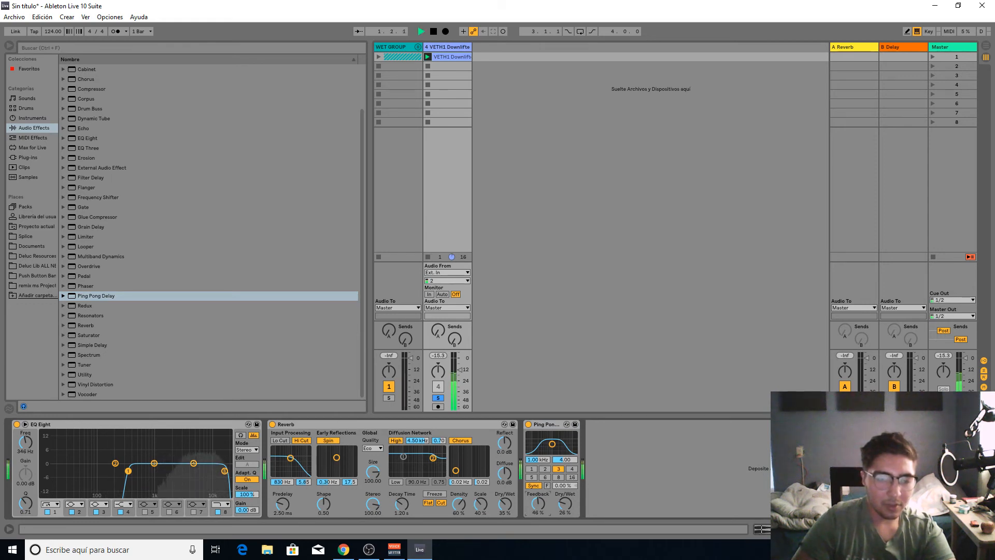
pyautogui.press('space')
pyautogui.moveTo(552, 444)
pyautogui.mouseDown()
pyautogui.moveTo(540, 449)
pyautogui.moveTo(570, 437)
pyautogui.moveTo(548, 448)
pyautogui.mouseUp()
pyautogui.press('space')
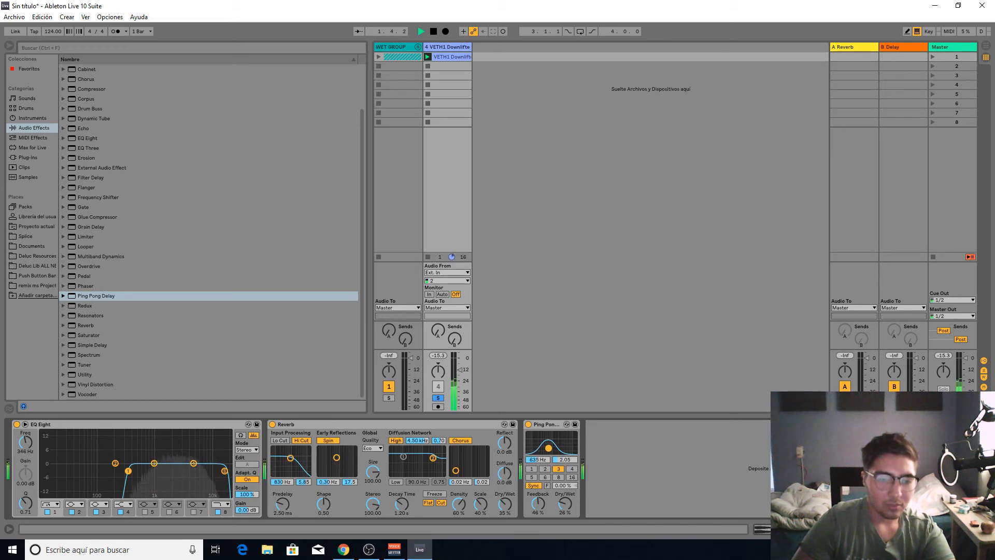
pyautogui.press('space')
# - Reactivate the Downlifter track with its solo off, and play it together with the WET GROUP
pyautogui.click(952, 47)
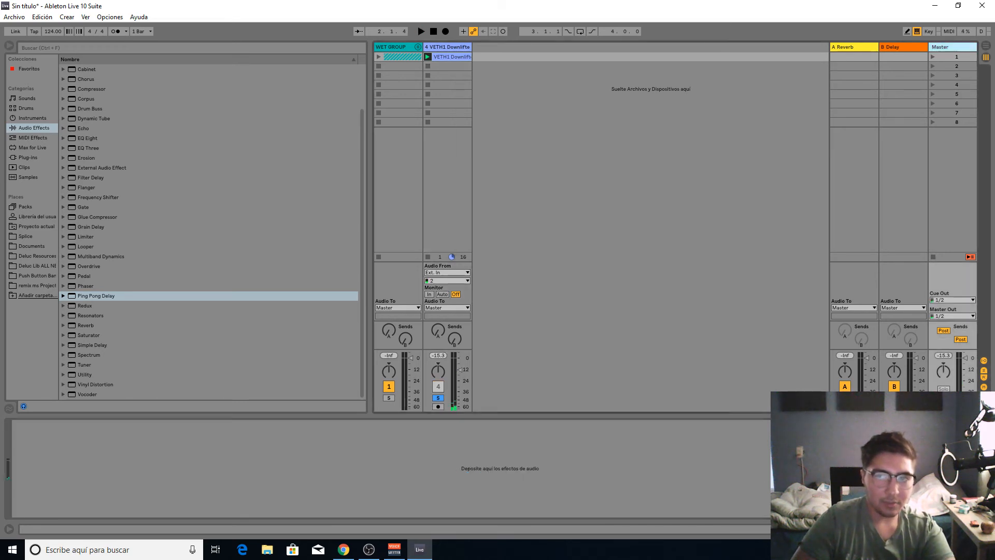
pyautogui.press('space')
pyautogui.click(438, 387)
pyautogui.click(438, 398)
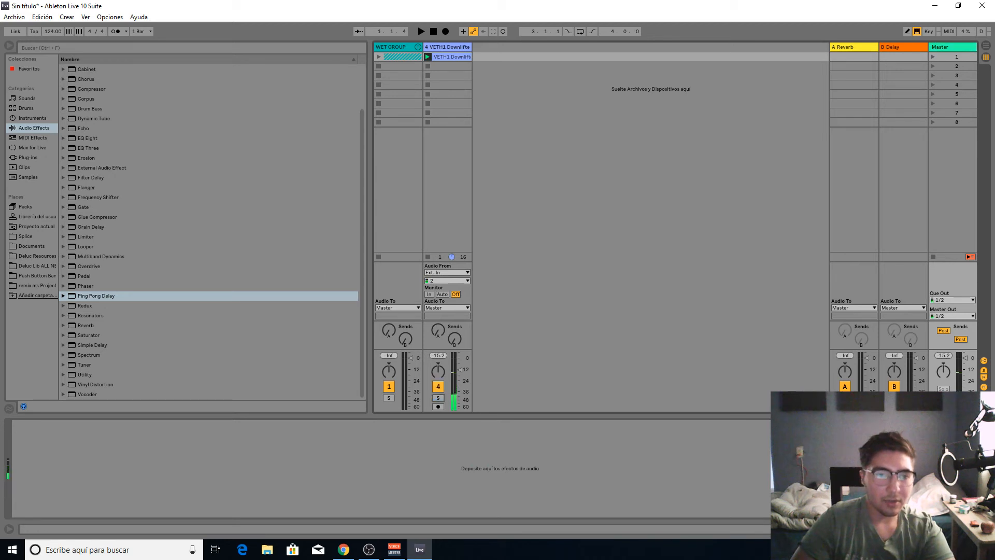
pyautogui.press('space')
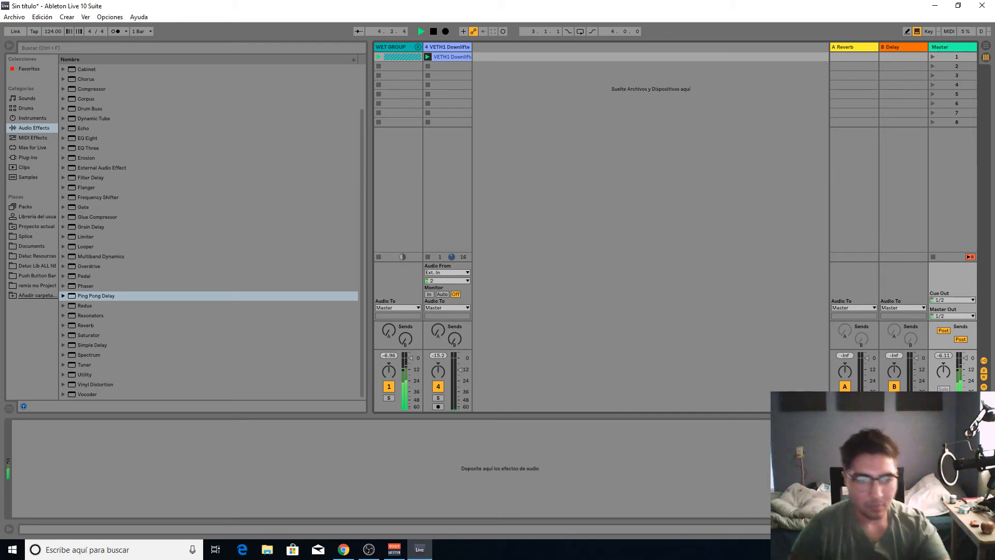
# - Stop playback and the Downlifter clip, and turn off the WET GROUP's solo
pyautogui.press('space')
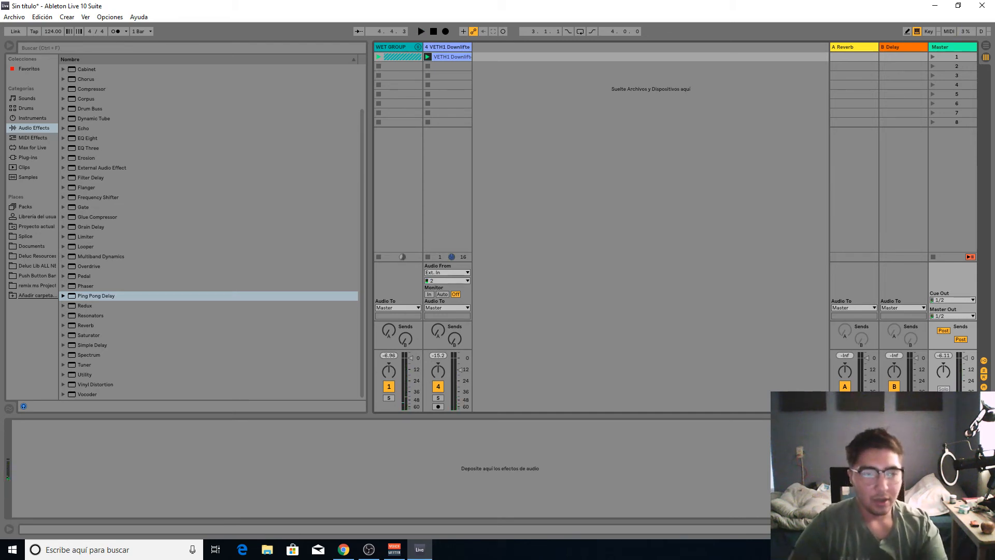
pyautogui.click(428, 257)
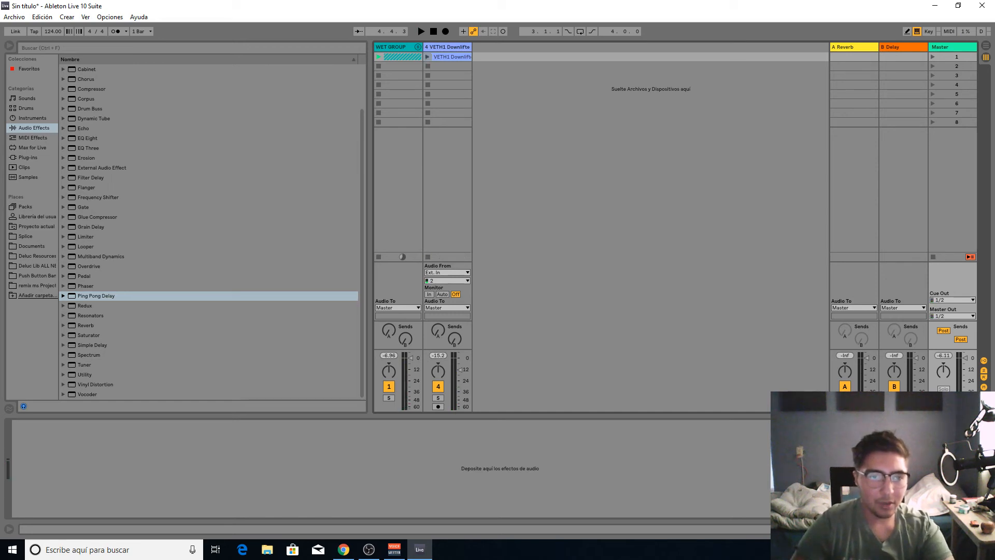
pyautogui.click(393, 48)
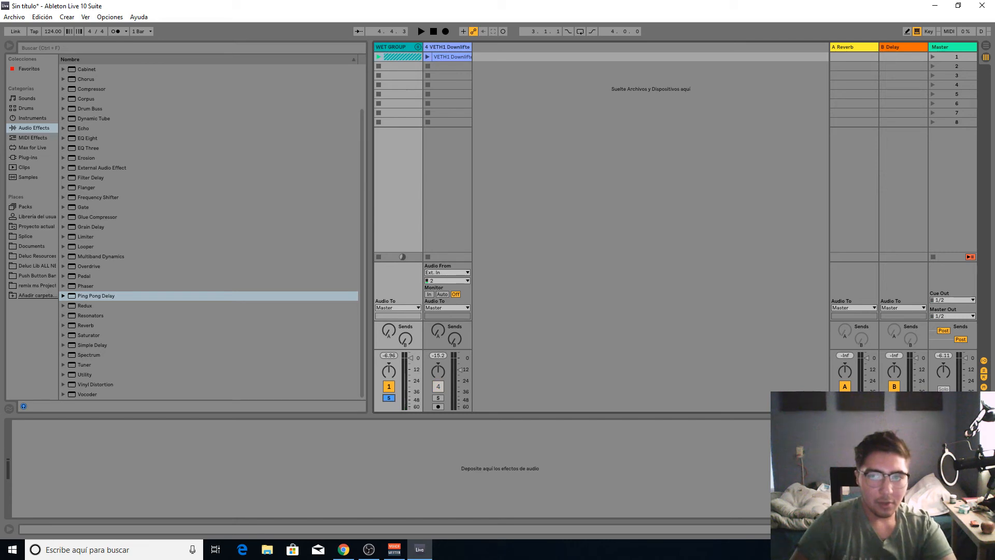
pyautogui.click(949, 47)
pyautogui.click(389, 398)
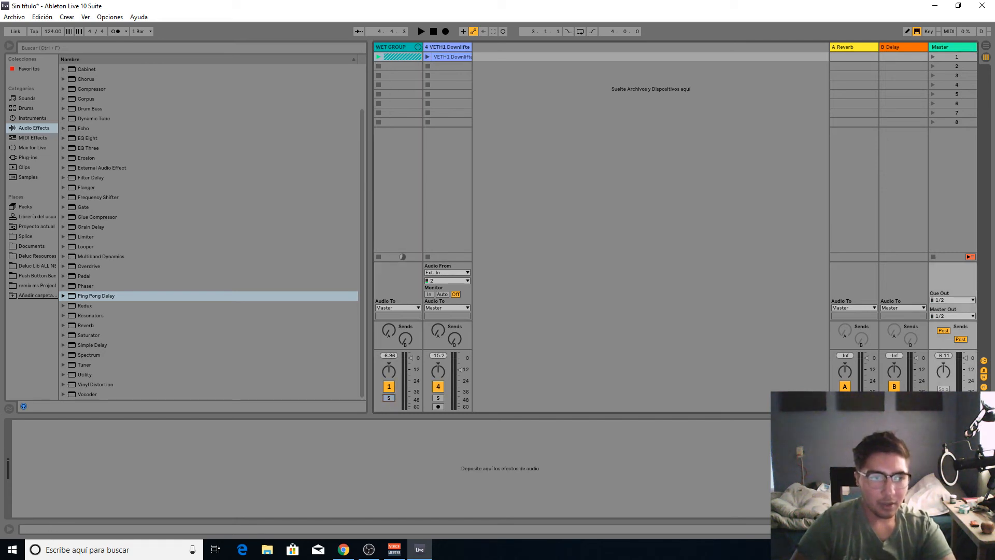
# - Load the Ozone 8 plug-in from the VstPlugins folder onto the Master track
pyautogui.click(28, 157)
pyautogui.doubleClick(80, 69)
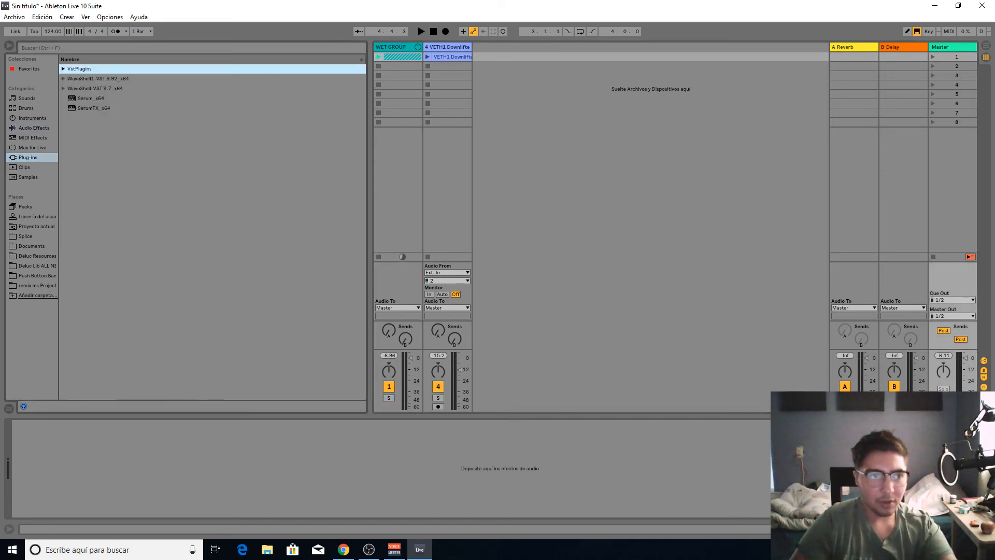
pyautogui.click(80, 69)
pyautogui.click(93, 79)
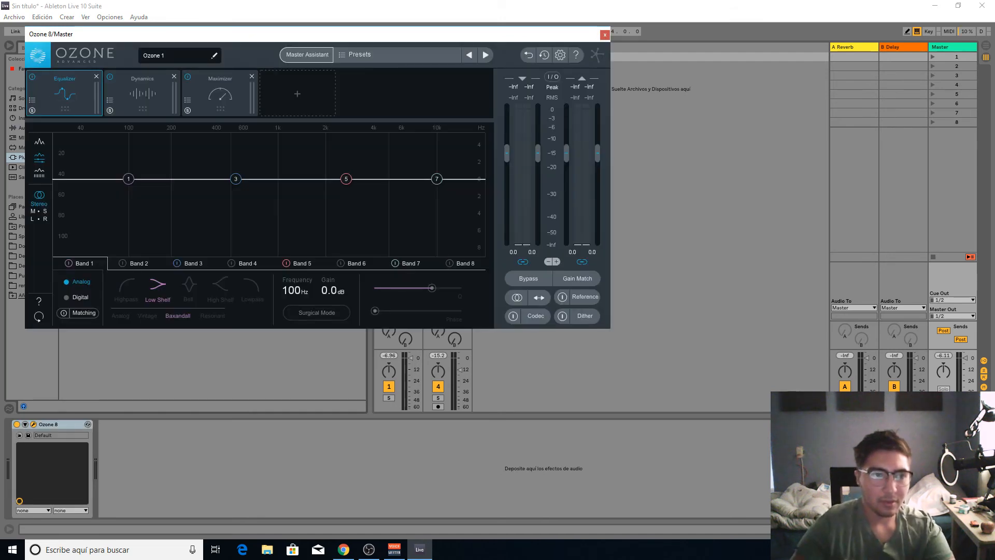
# - Remove the Dynamics and Equalizer modules from Ozone 8, leaving only the Maximizer, and audition the mix
pyautogui.click(220, 93)
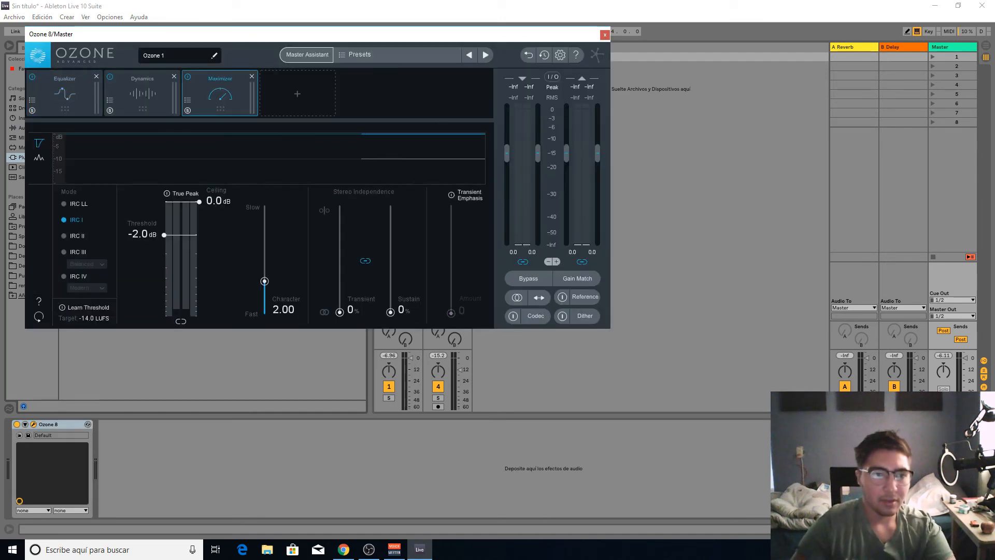
pyautogui.click(174, 76)
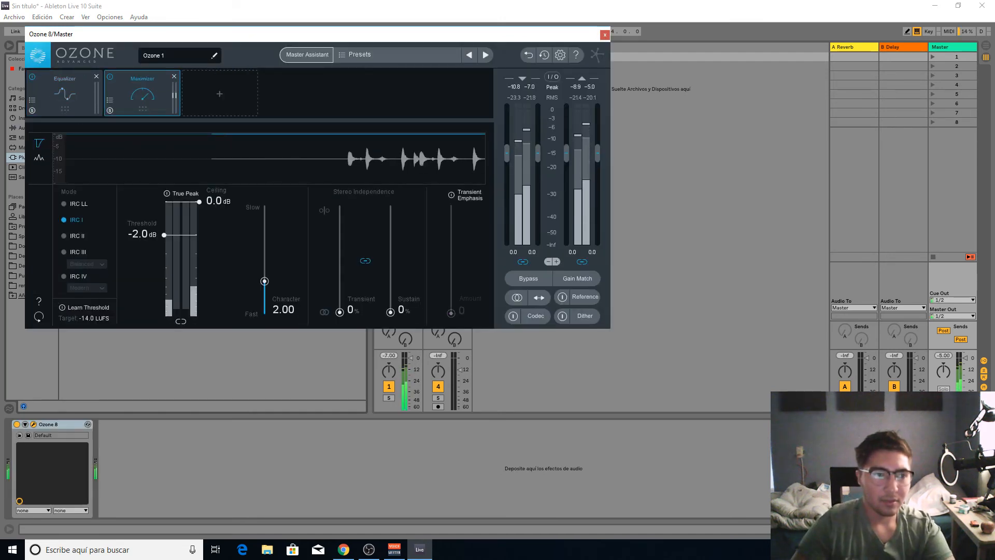
pyautogui.click(96, 76)
pyautogui.moveTo(208, 35); pyautogui.dragTo(629, 77)
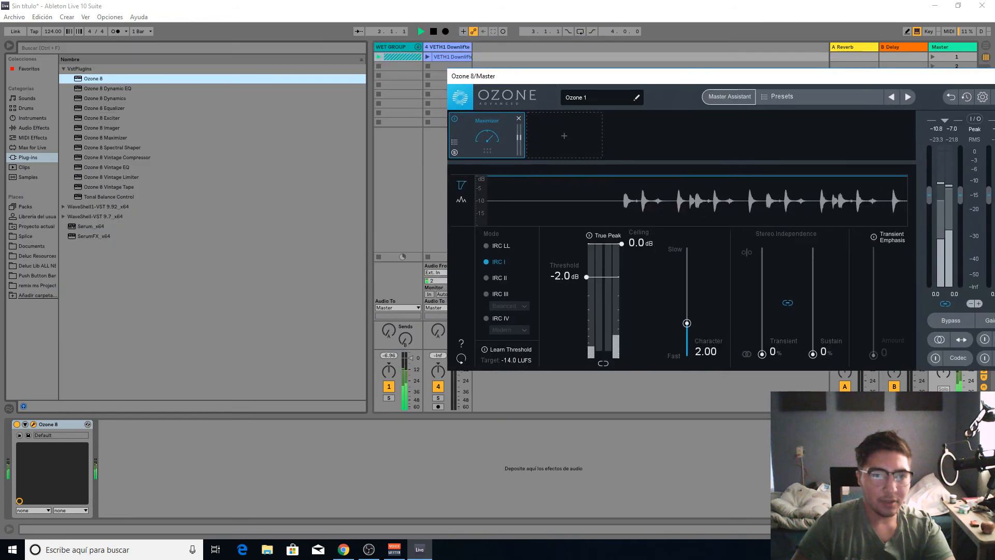
pyautogui.press('space')
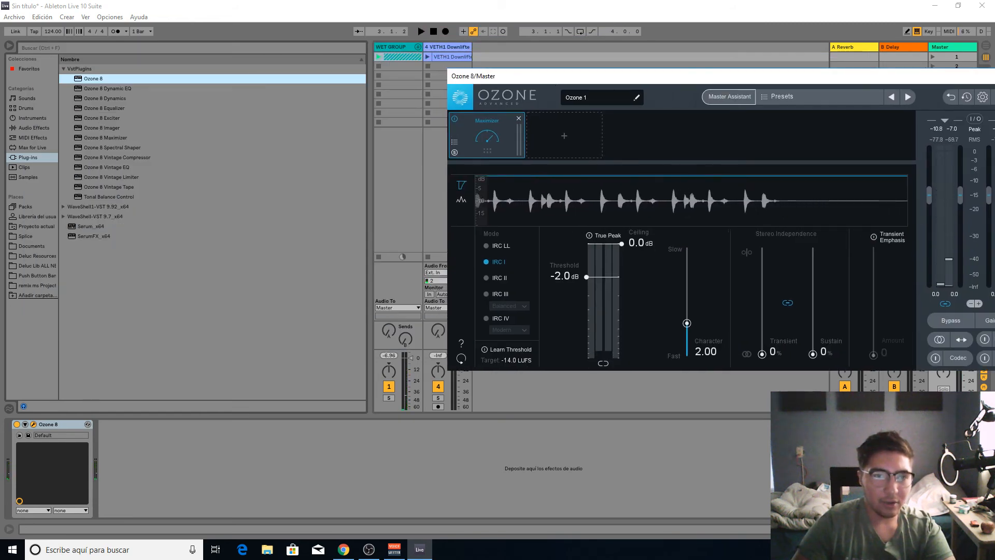
pyautogui.press('space')
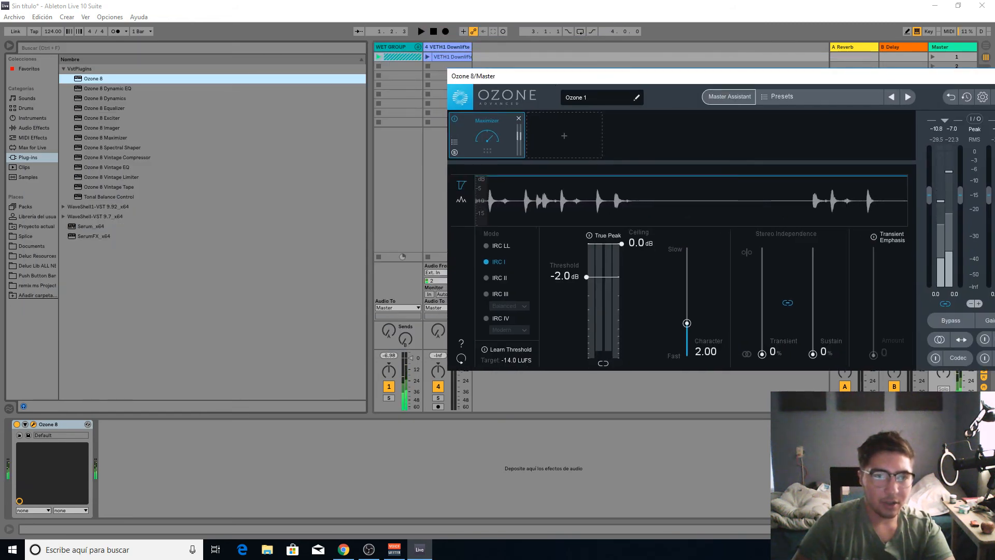
# - Select the WET GROUP track and list the audio effects in the browser
pyautogui.click(392, 48)
pyautogui.click(34, 128)
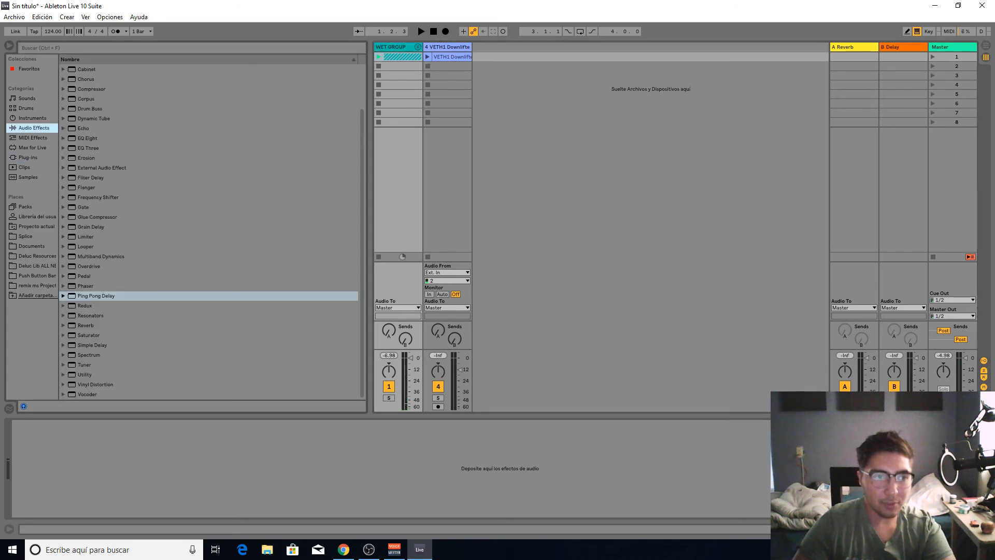
pyautogui.doubleClick(91, 89)
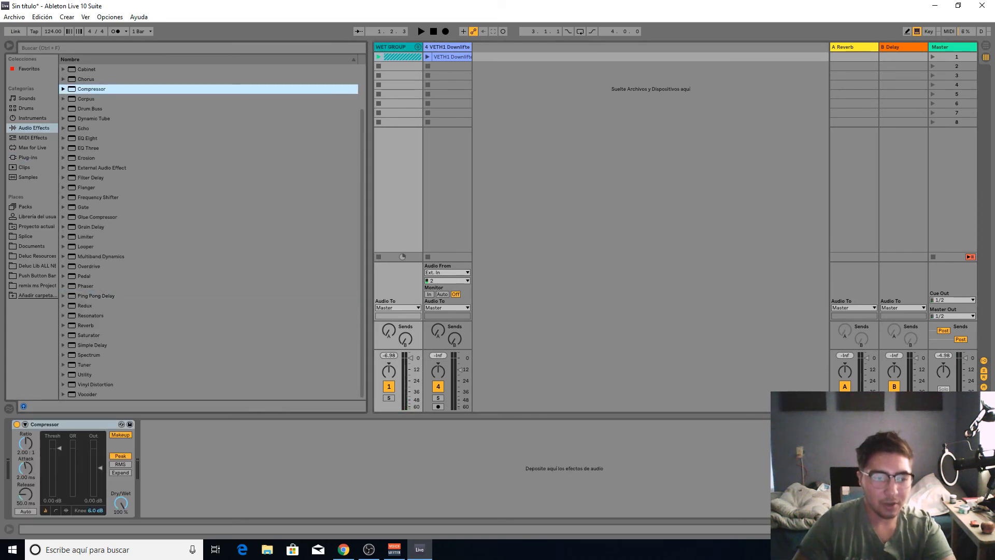
pyautogui.click(58, 448)
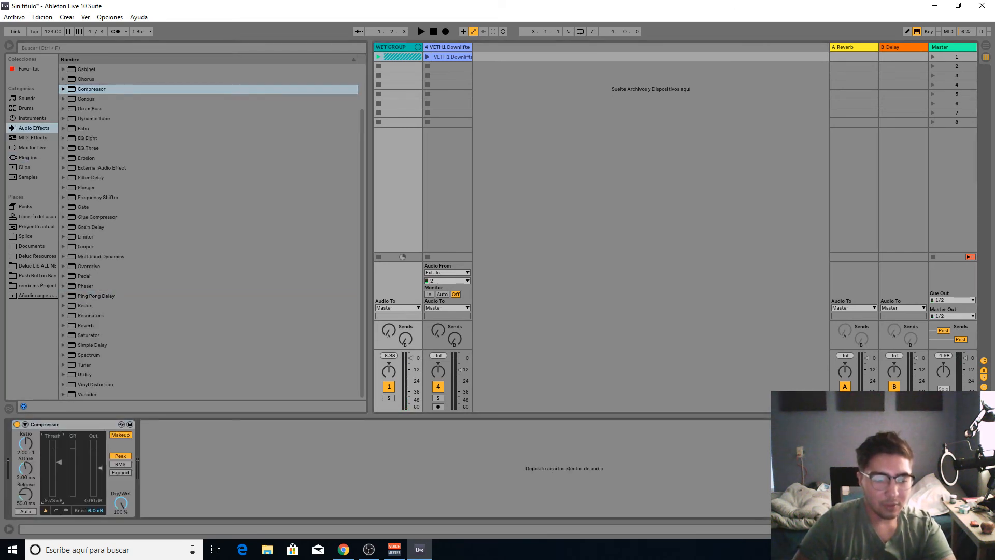
pyautogui.moveTo(25, 443); pyautogui.dragTo(26, 438)
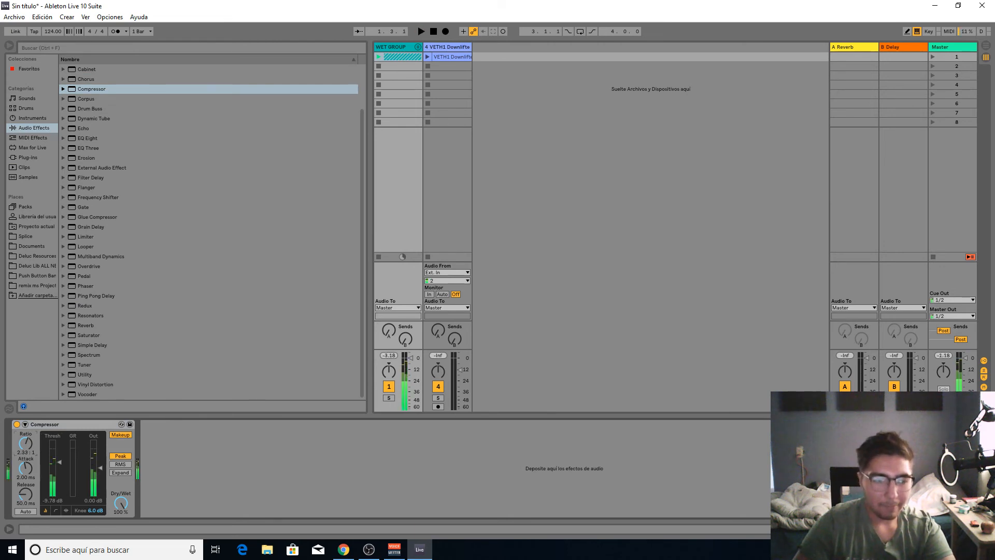
pyautogui.hotkey('ctrl', 'z')
pyautogui.hotkey('ctrl', 'z')
pyautogui.hotkey('ctrl', 'z')
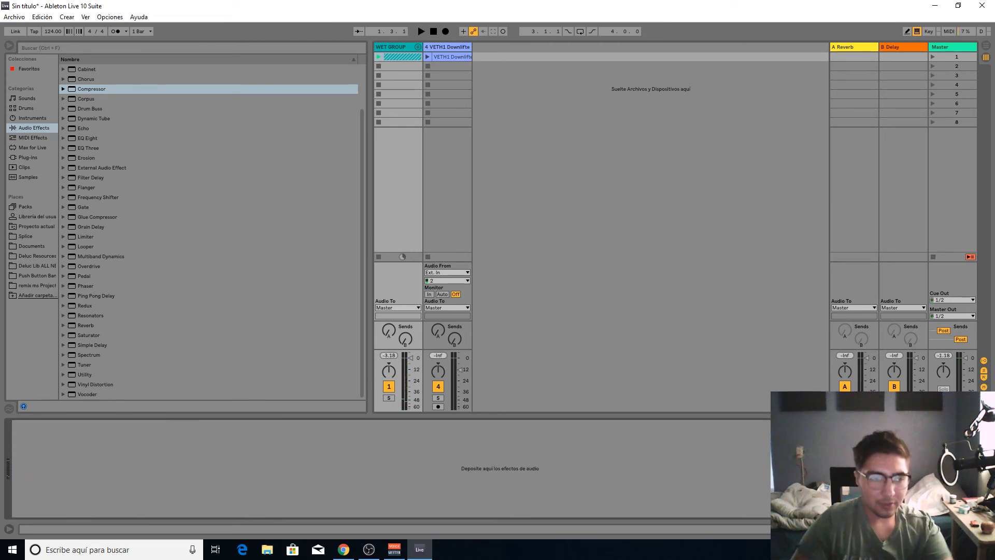
# - Add a Compressor to the WET GROUP, briefly unfolding its sidechain section
pyautogui.click(86, 79)
pyautogui.doubleClick(91, 89)
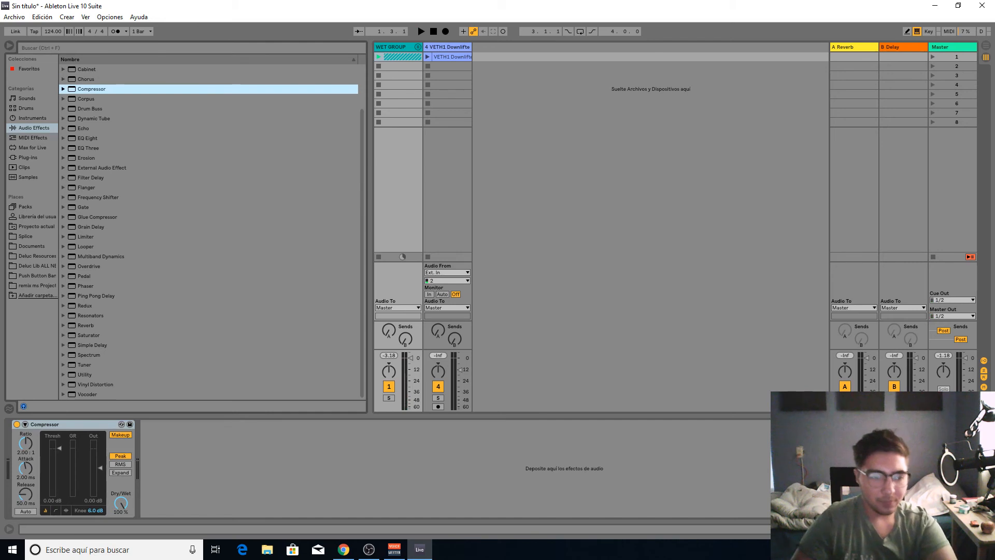
pyautogui.click(25, 424)
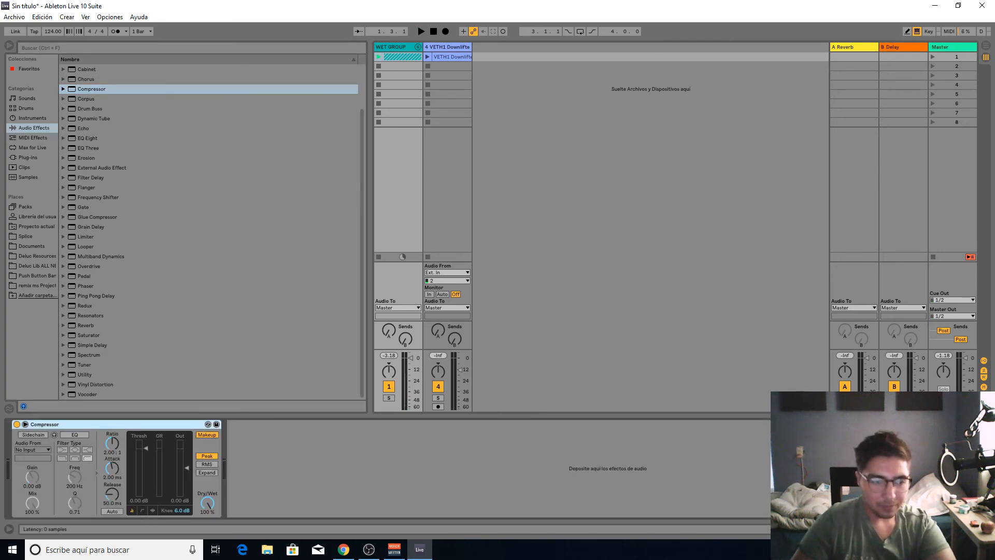
pyautogui.click(25, 425)
# - Show the Compressor's transfer curve and lower its threshold to -9.41 dB while auditioning the WET GROUP
pyautogui.press('space')
pyautogui.moveTo(59, 448); pyautogui.dragTo(59, 456)
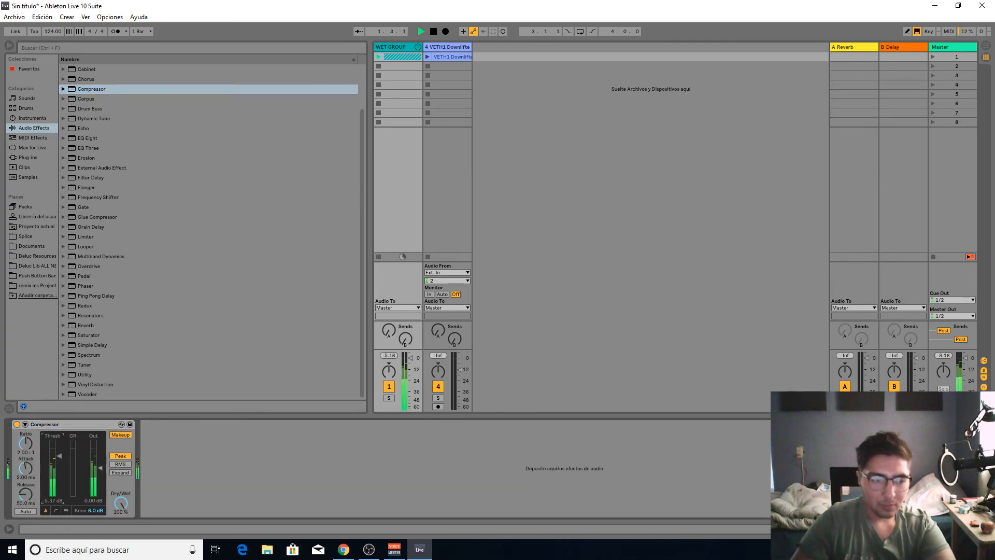
pyautogui.click(56, 511)
pyautogui.press('space')
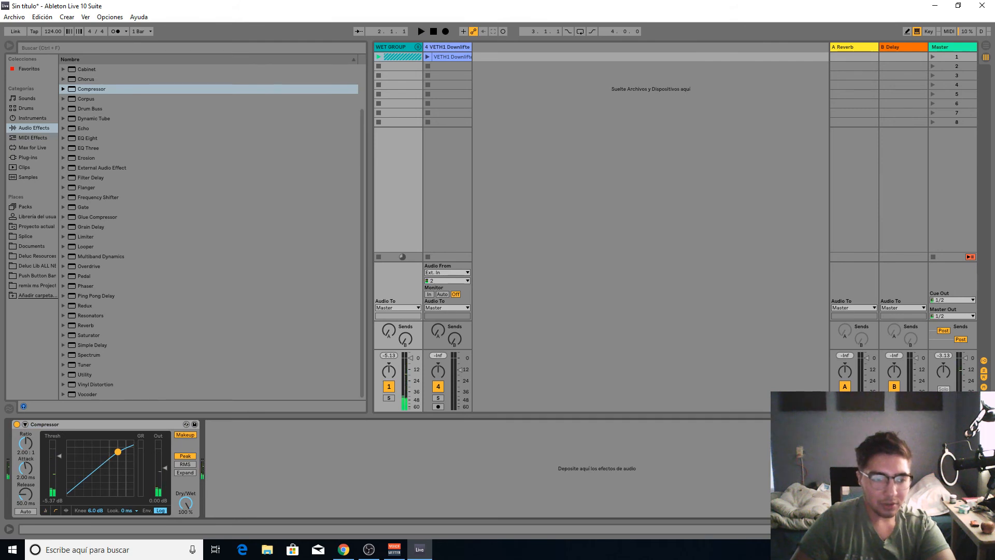
pyautogui.press('space')
pyautogui.moveTo(59, 456); pyautogui.dragTo(59, 462)
pyautogui.press('space')
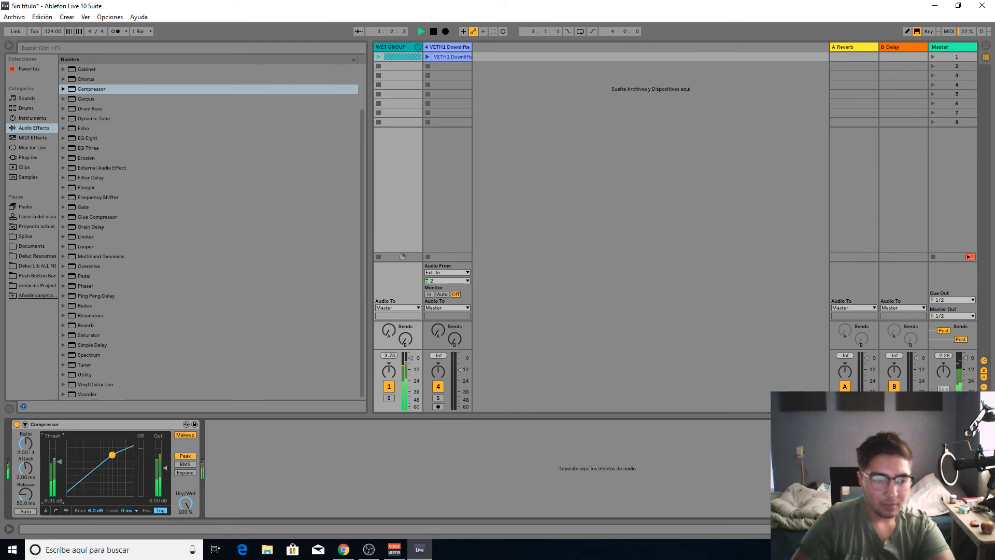
# - Switch the Compressor to its activity view and lower the threshold to -12.3 dB during playback
pyautogui.click(65, 511)
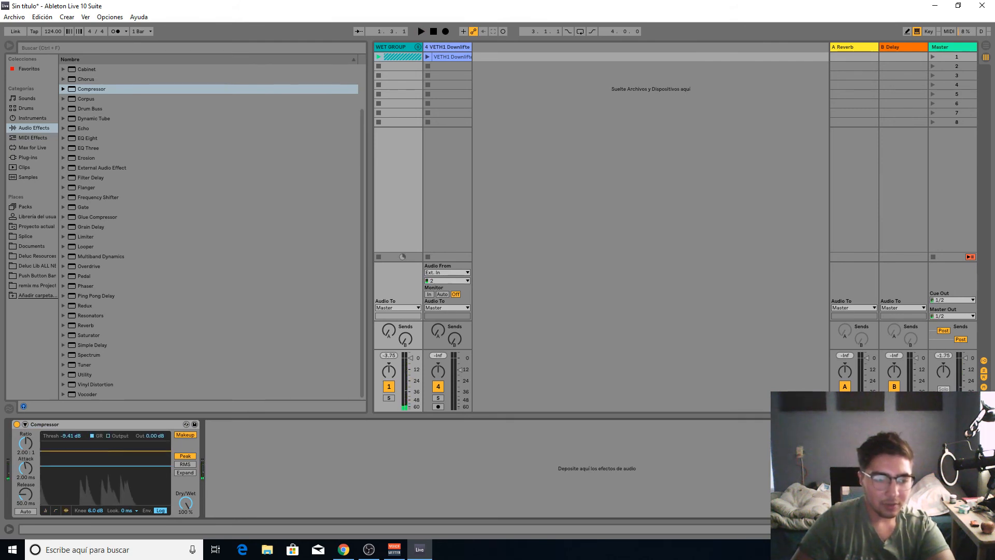
pyautogui.press('space')
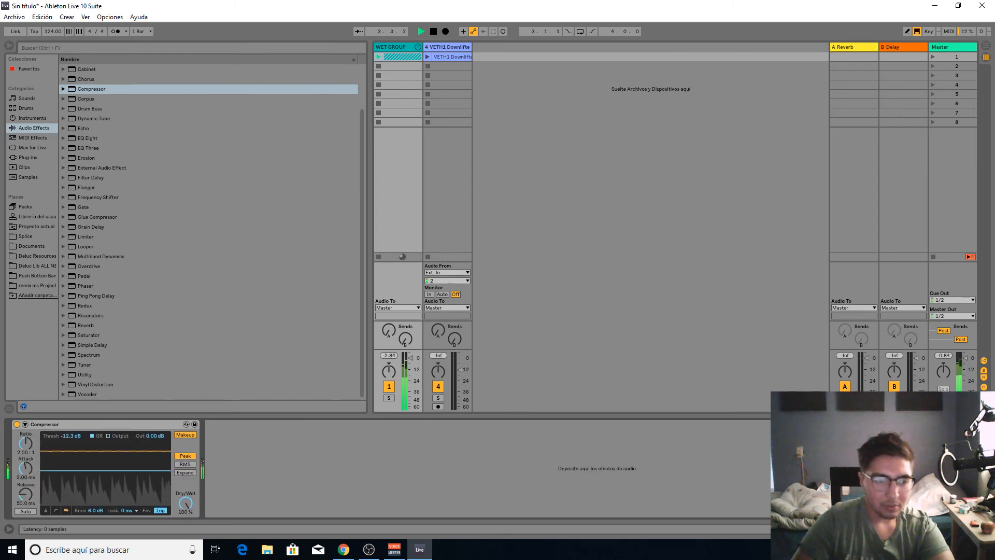
pyautogui.press('space')
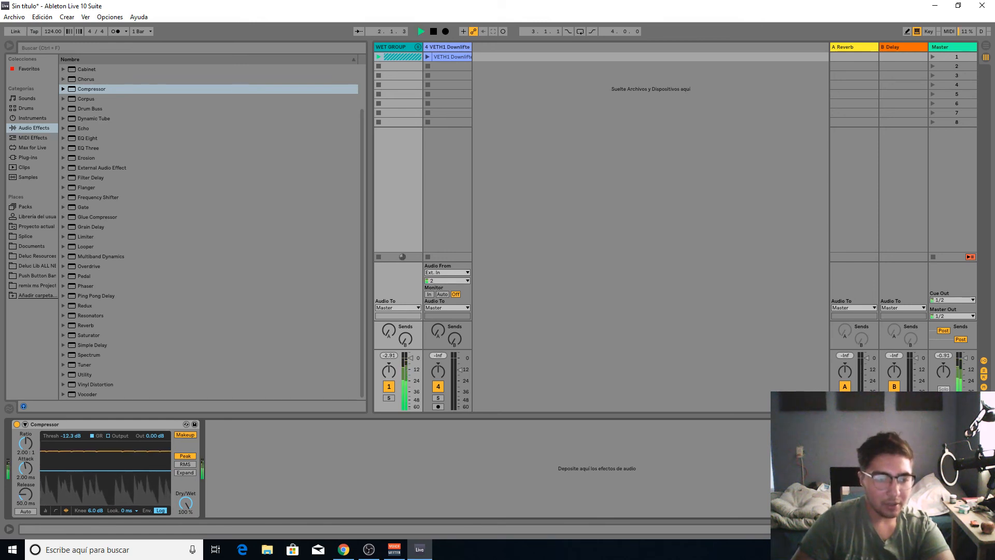
pyautogui.press('space')
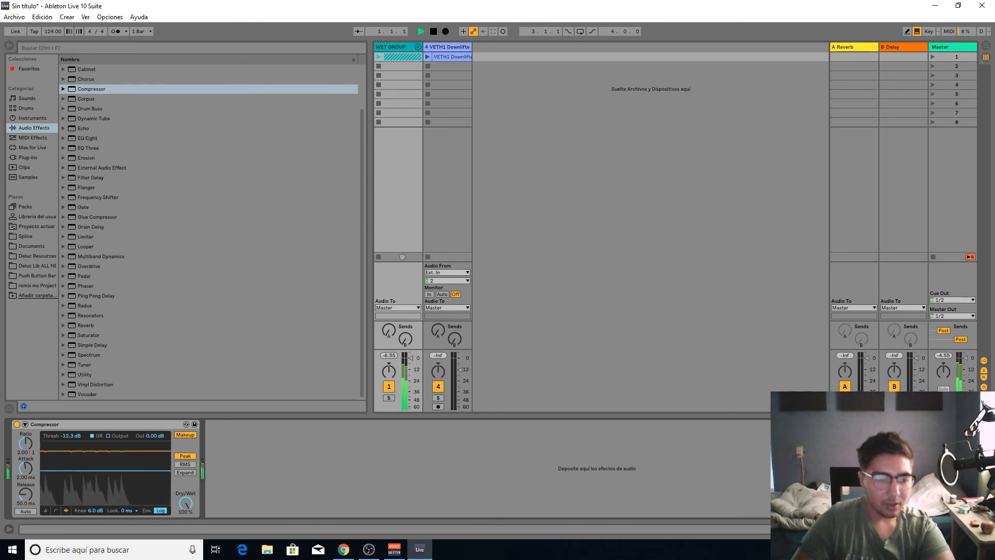
# - Return to the transfer curve, try other Dry/Wet and Knee amounts, and restore the Knee to its default of 6.0 dB
pyautogui.moveTo(185, 503); pyautogui.dragTo(185, 524)
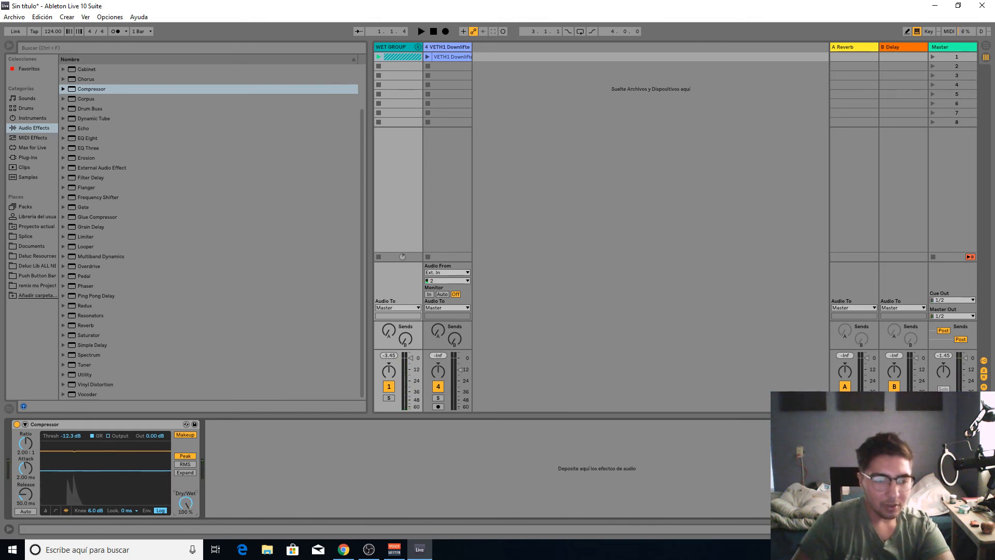
pyautogui.click(56, 511)
pyautogui.press('space')
pyautogui.moveTo(95, 511); pyautogui.dragTo(96, 531)
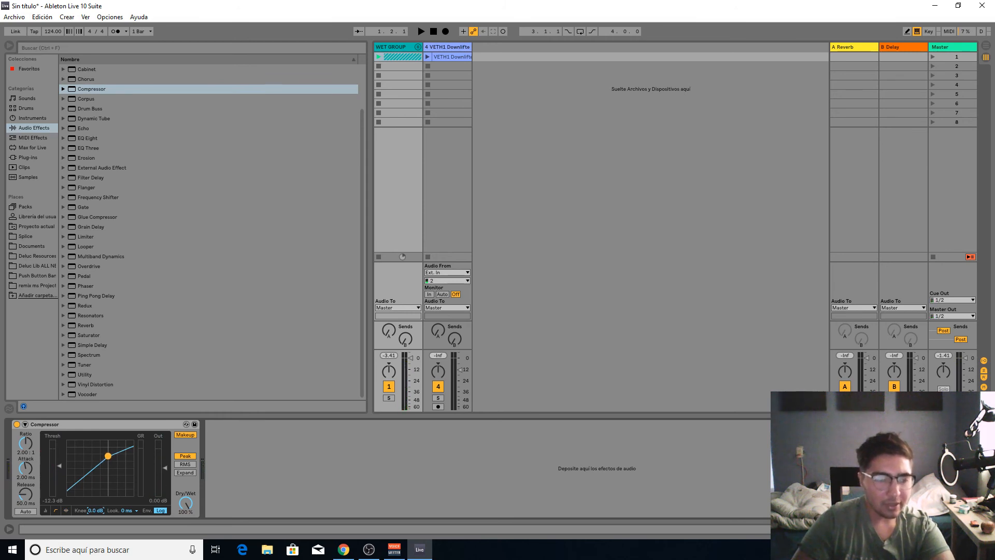
pyautogui.moveTo(95, 510); pyautogui.dragTo(95, 469)
pyautogui.rightClick(92, 510)
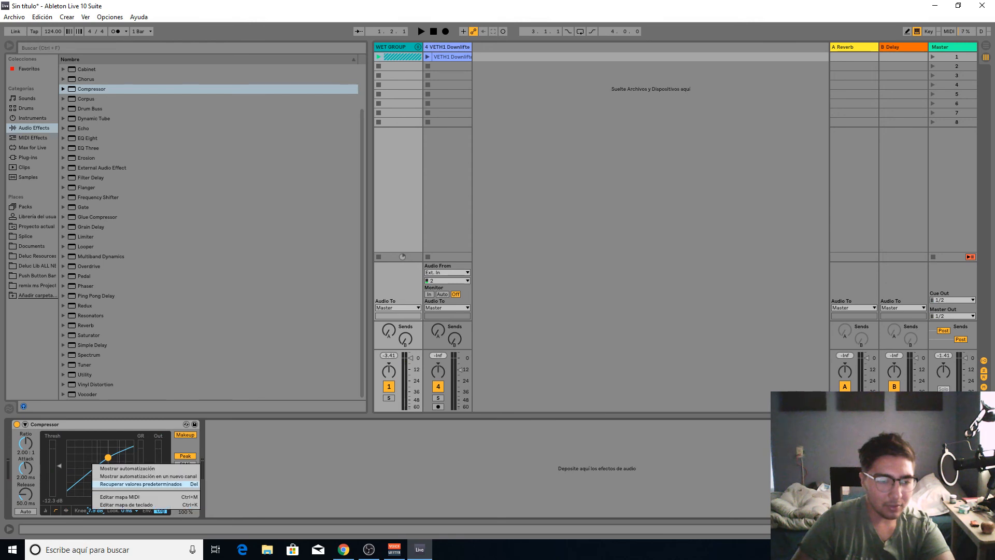
pyautogui.click(110, 484)
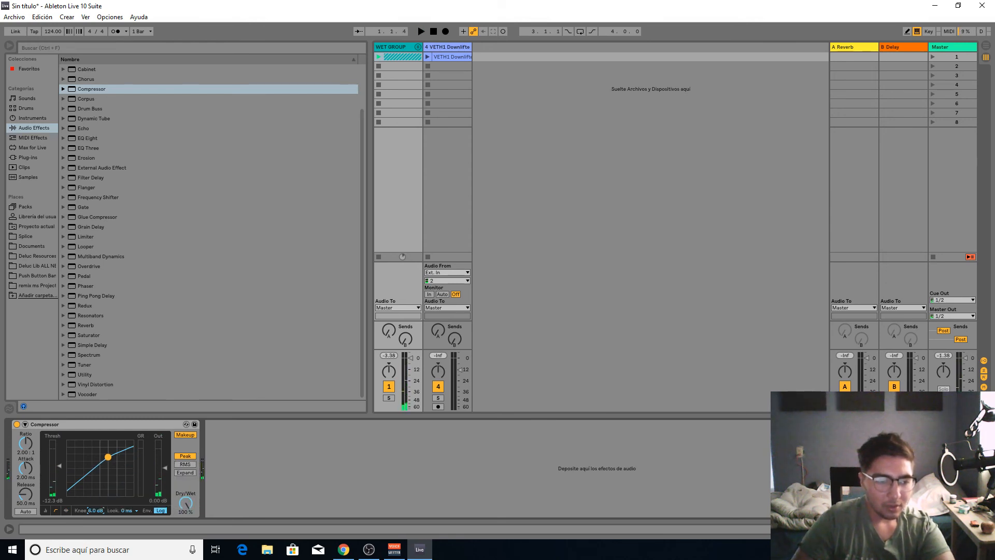
# - Set the Compressor's threshold to -8.68 dB, ratio to 2.29:1 and attack to 0.88 ms, and lower the WET GROUP's track volume
pyautogui.moveTo(59, 465); pyautogui.dragTo(59, 460)
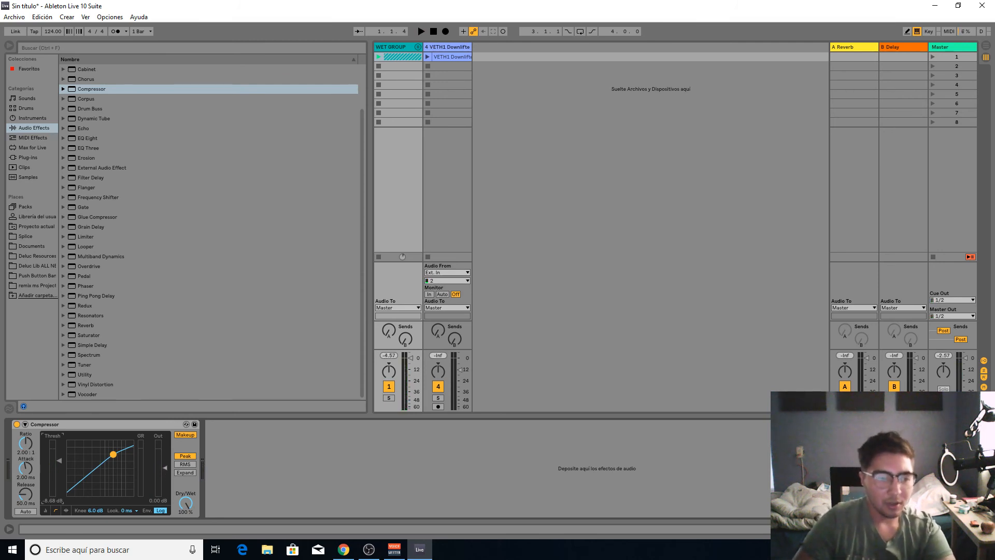
pyautogui.moveTo(25, 442); pyautogui.dragTo(25, 439)
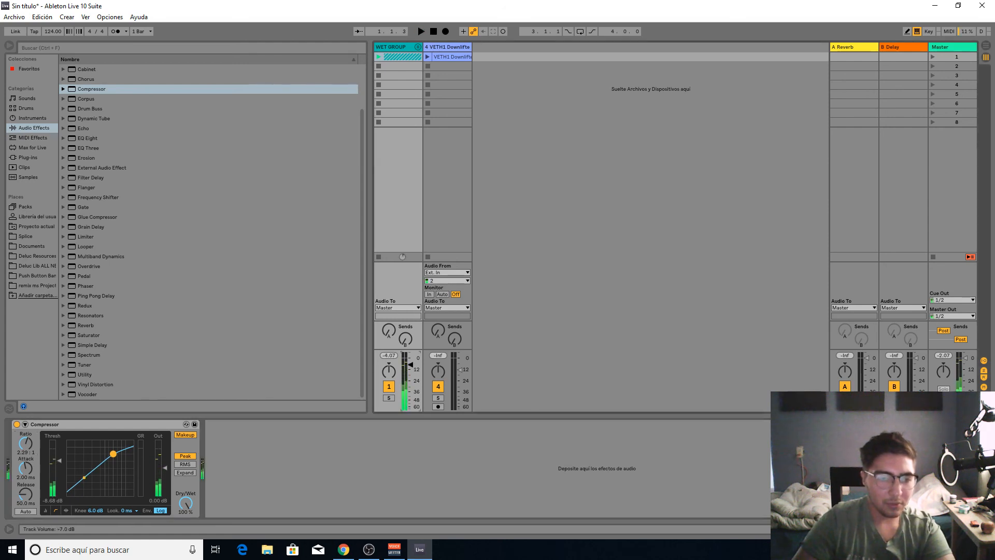
pyautogui.moveTo(411, 358); pyautogui.dragTo(411, 368)
pyautogui.press('space')
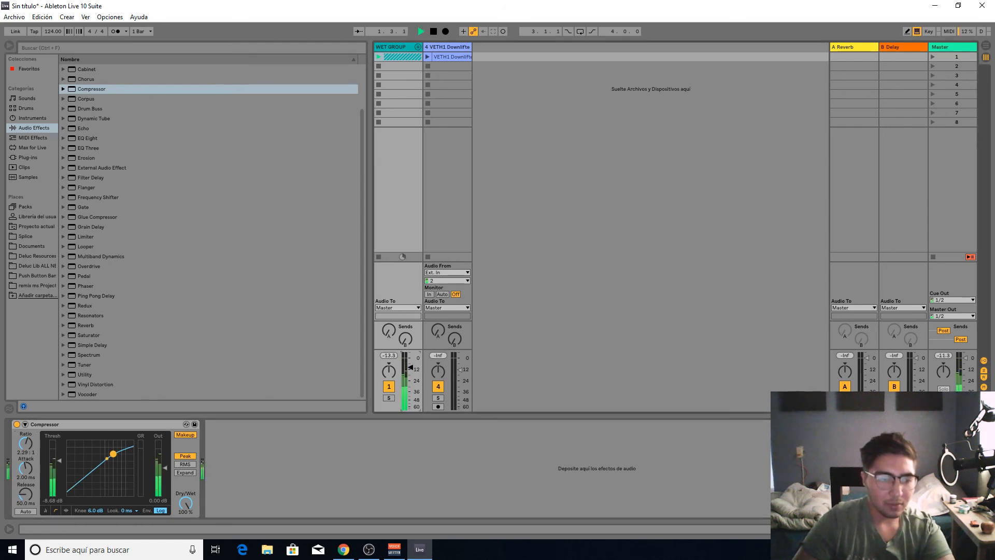
pyautogui.press('space')
pyautogui.press('space')
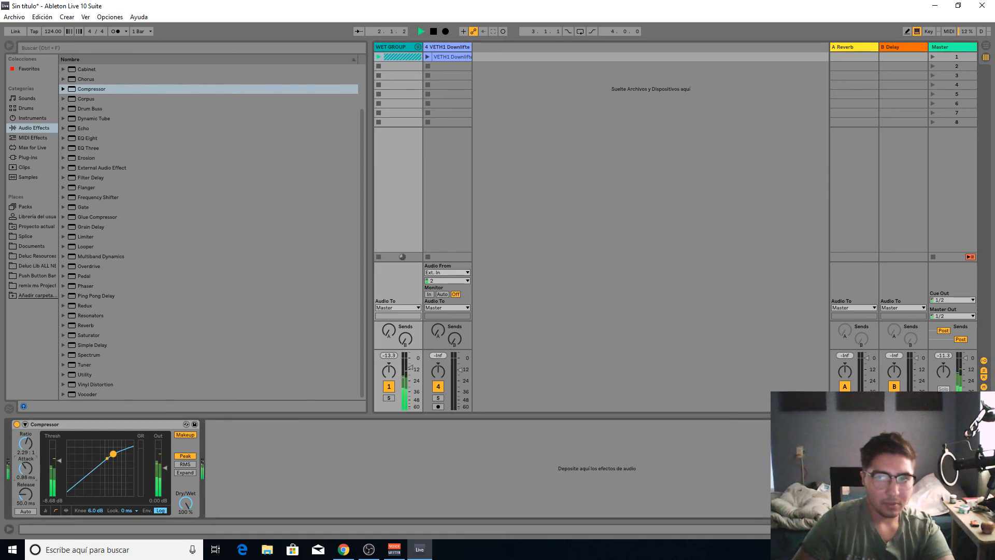
# - Check the Ozone 8 Maximizer on the Master track during playback
pyautogui.click(952, 48)
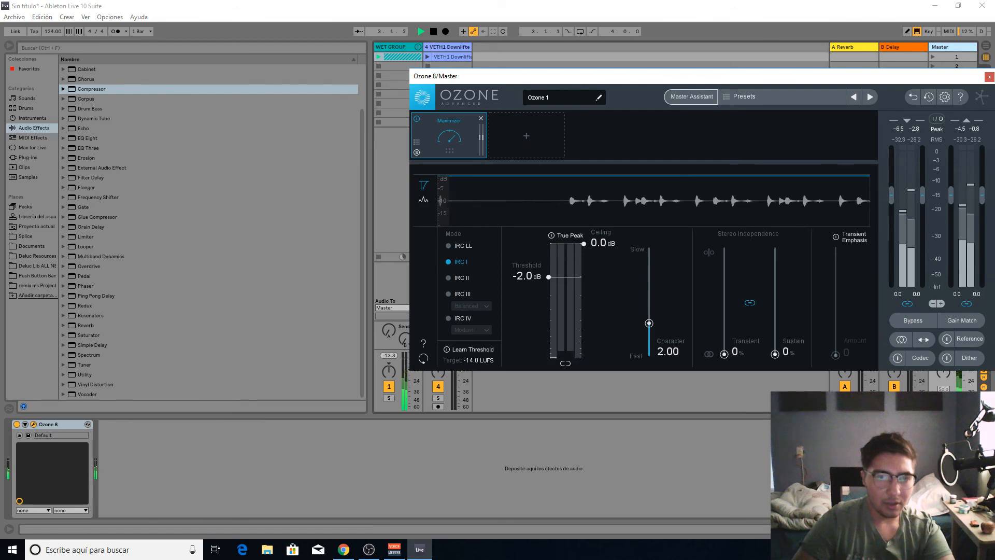
pyautogui.press('space')
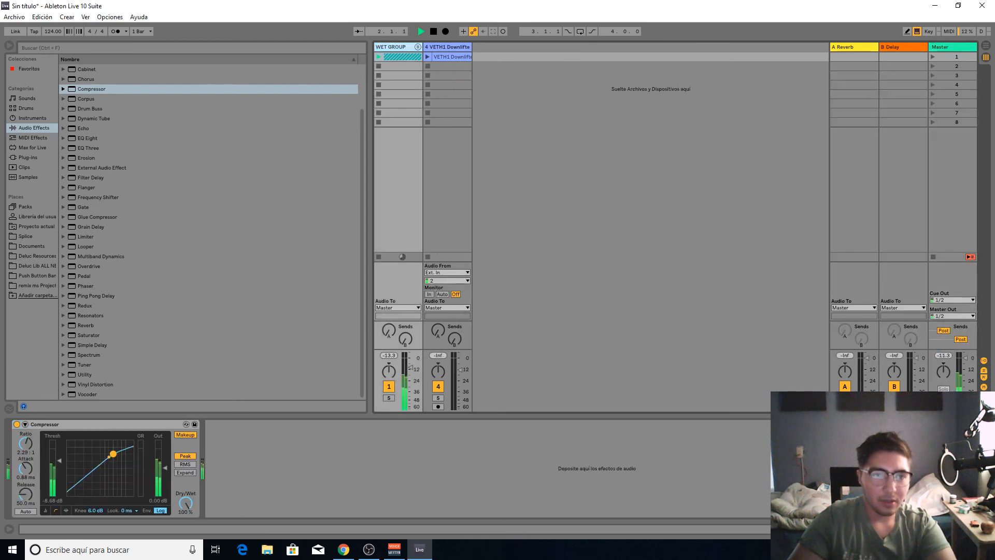
# - Restart playback, unfold the WET GROUP to check the Drumloop track's effects, fold the group again and stop playback
pyautogui.press('space')
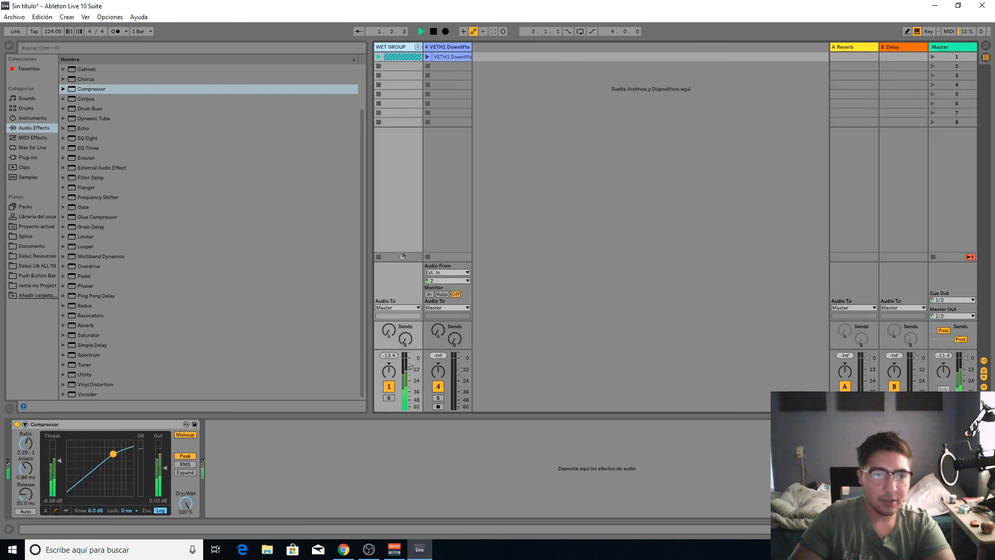
pyautogui.click(418, 47)
pyautogui.click(449, 60)
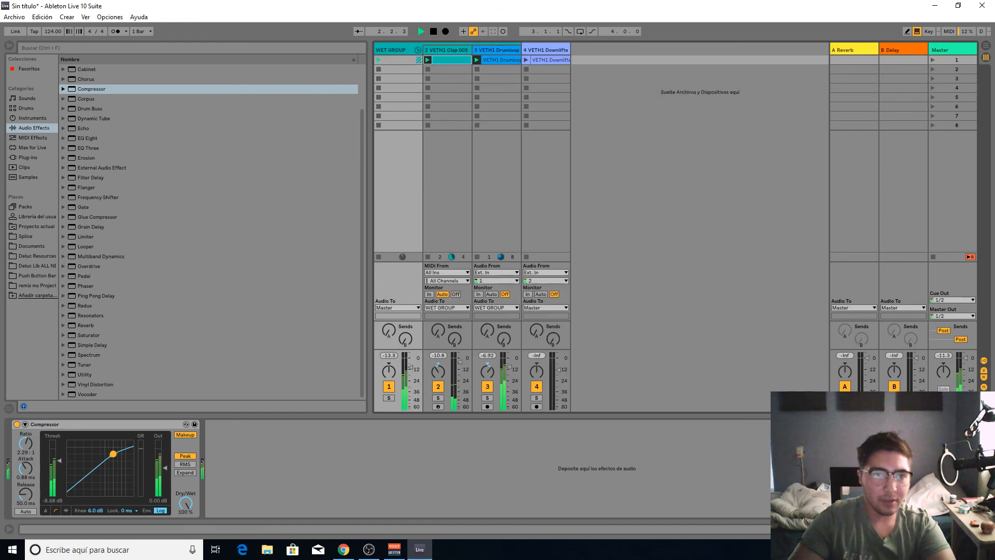
pyautogui.click(500, 60)
pyautogui.click(497, 50)
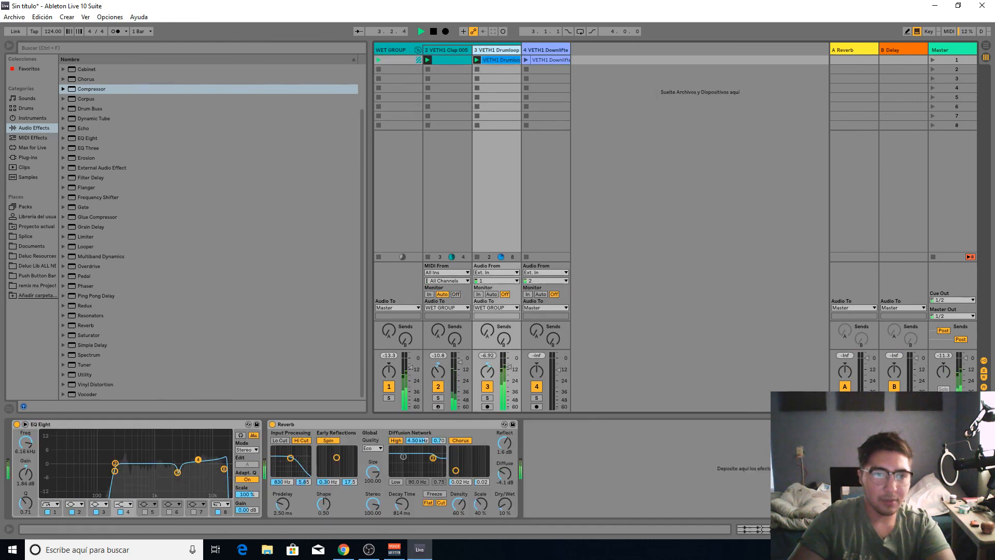
pyautogui.click(418, 50)
pyautogui.press('space')
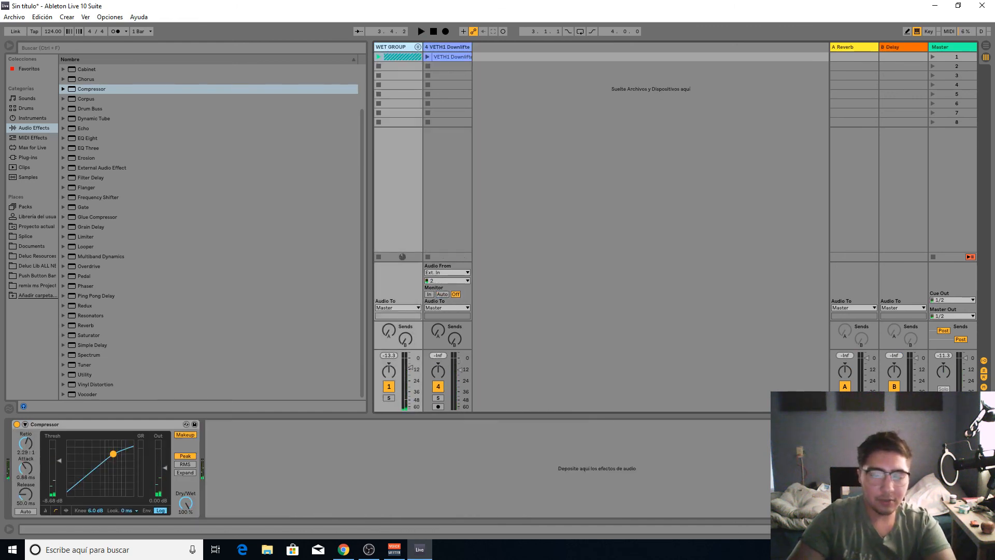
# - Unfold the WET GROUP, review the device chains of the Clap, Drumloop and group tracks, and fold the group again
pyautogui.click(418, 47)
pyautogui.click(447, 50)
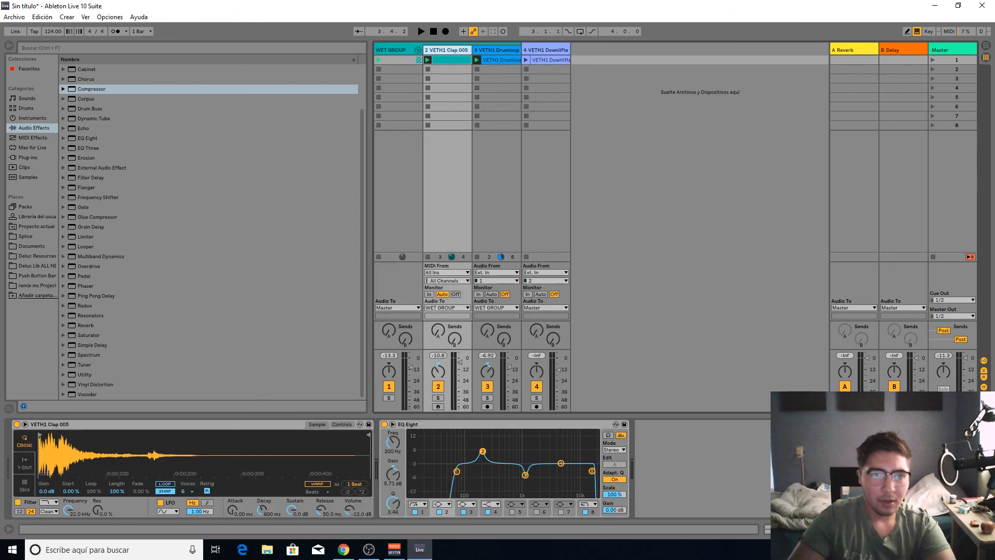
pyautogui.click(496, 50)
pyautogui.click(393, 51)
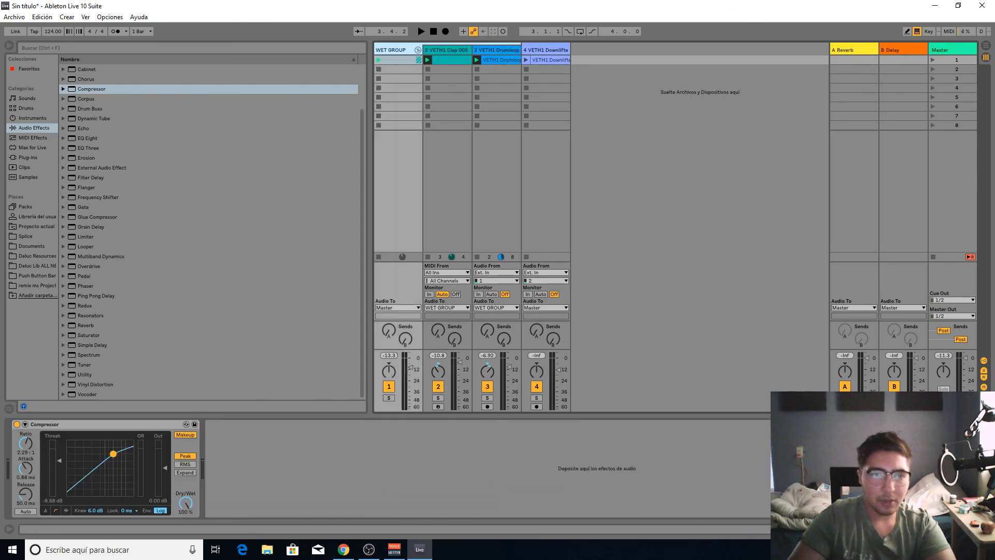
pyautogui.click(418, 50)
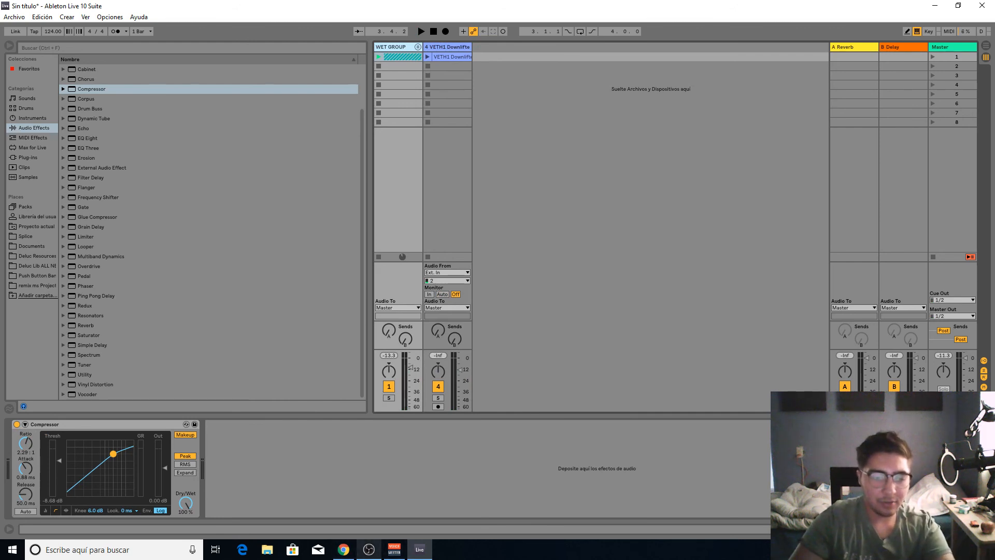
pyautogui.click(368, 549)
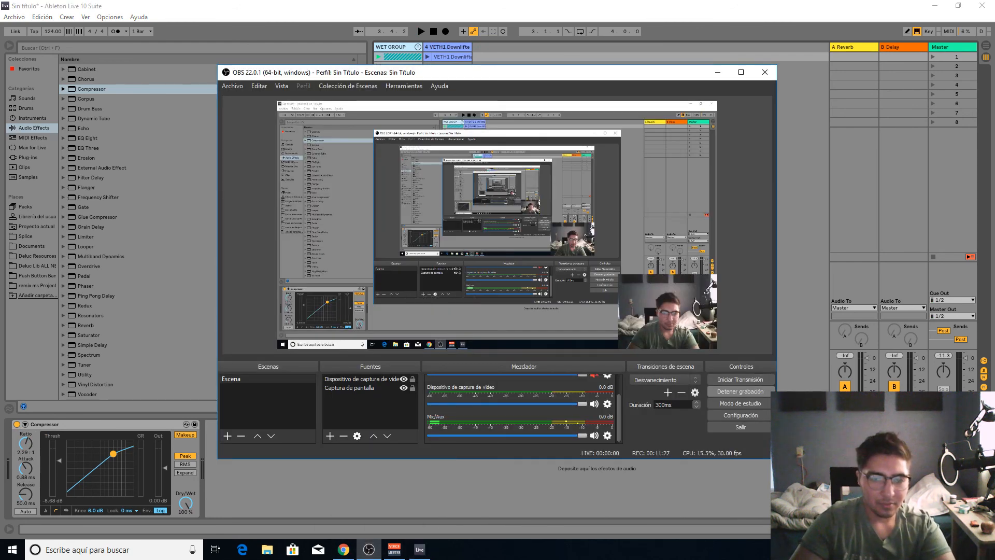